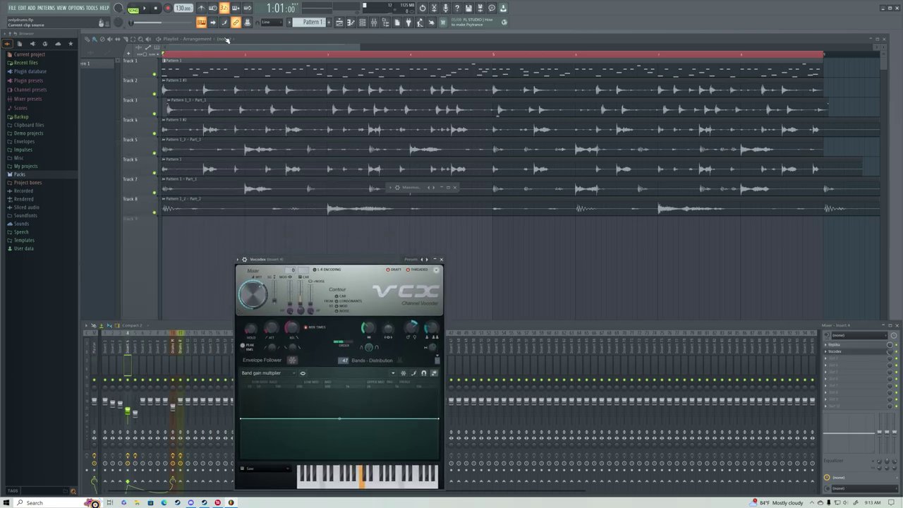
Step: Play back the arrangement and select the Master track in the mixer
left_click(375, 23)
key("space")
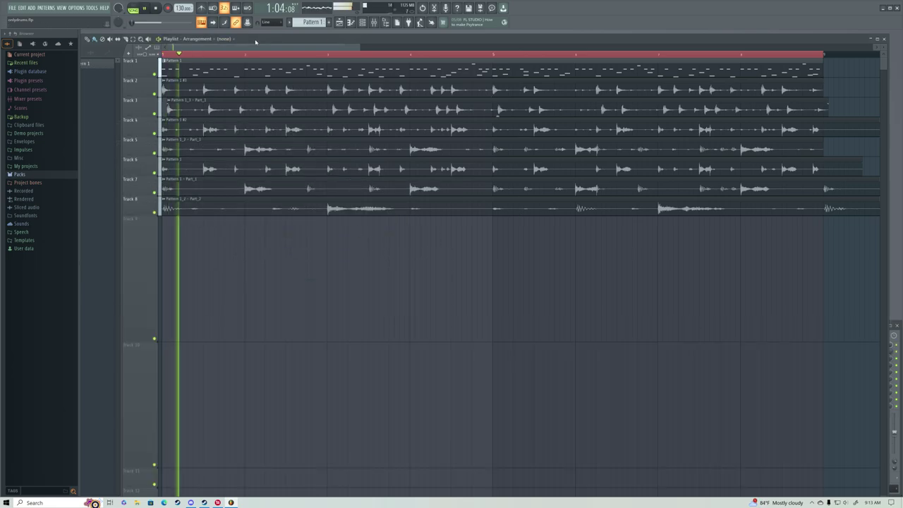
left_click(375, 23)
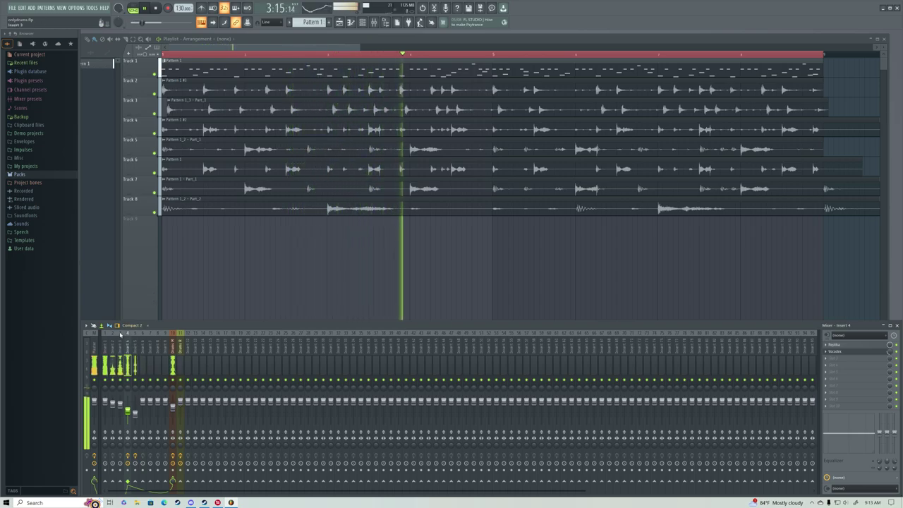
left_click(95, 348)
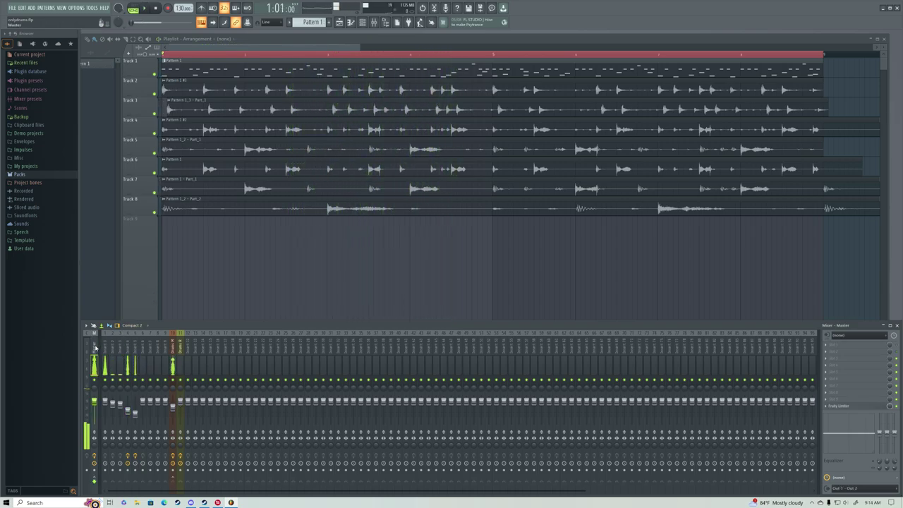
Step: Show all channels in the channel rack, and route the Pattern 1 #4 audio channel to mixer track 6
left_click(375, 23)
left_click(374, 22)
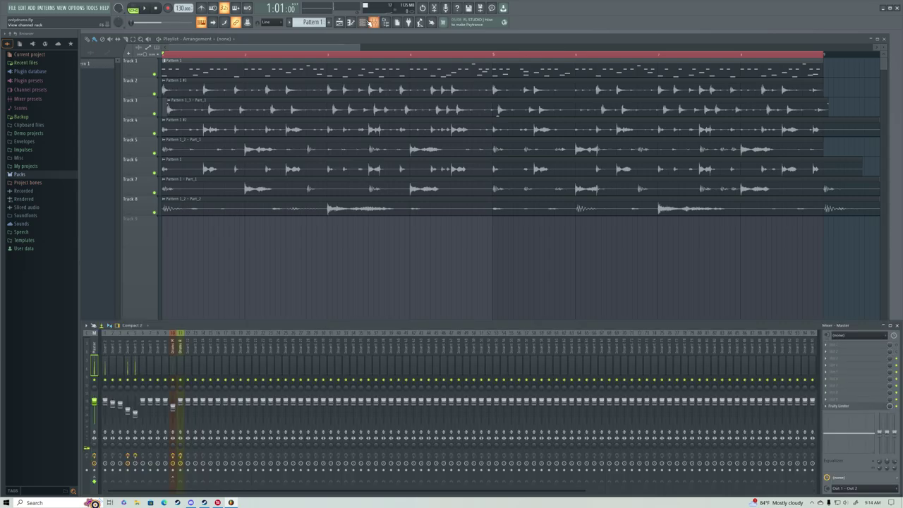
left_click(362, 23)
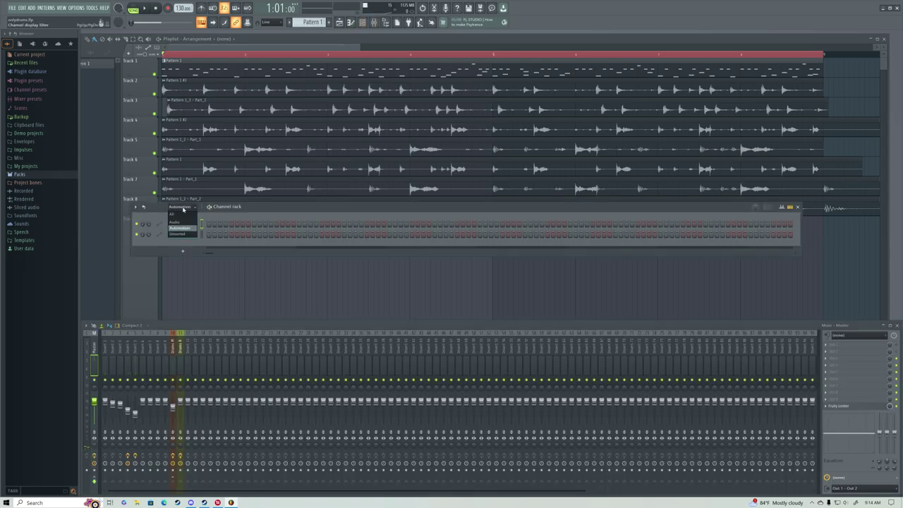
left_click(179, 215)
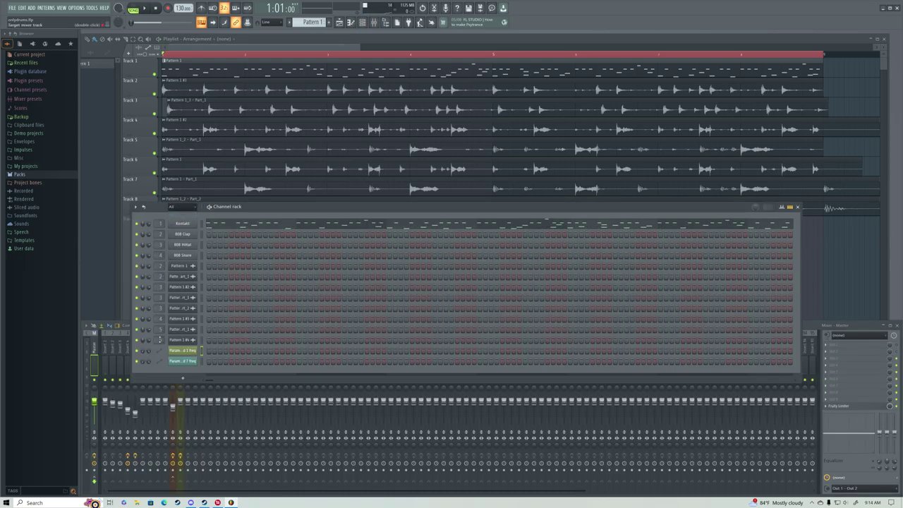
key("space")
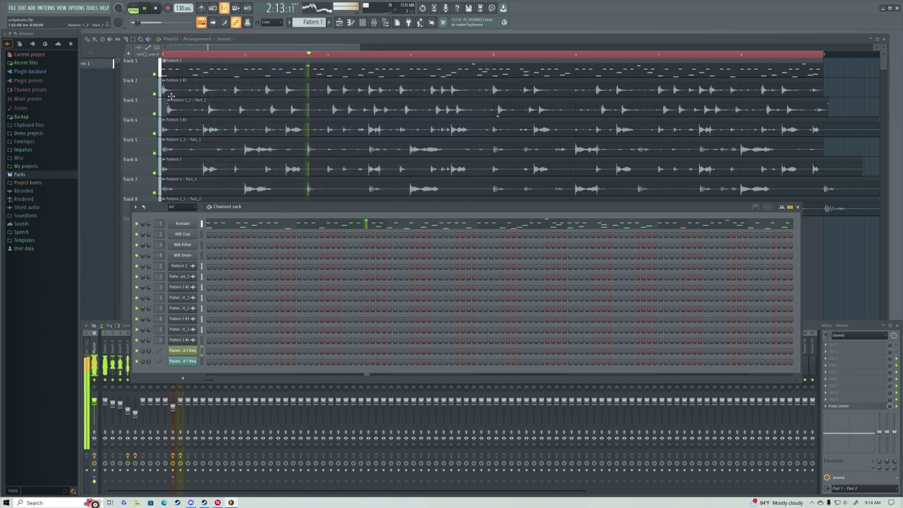
key("space")
key("F12")
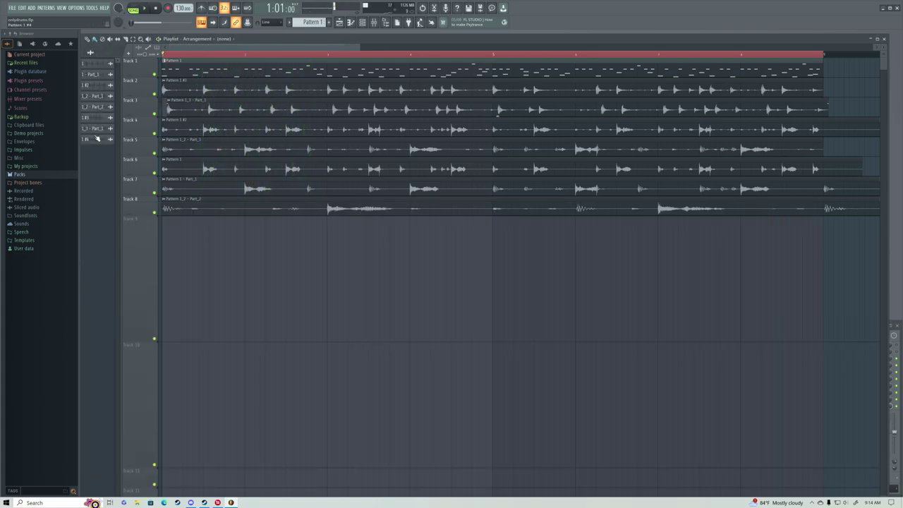
Step: Place the Pattern 1 #4 audio clip at the start of Track 9 and reduce the heights of Tracks 9 and 10
left_click_drag(150, 203, 167, 235)
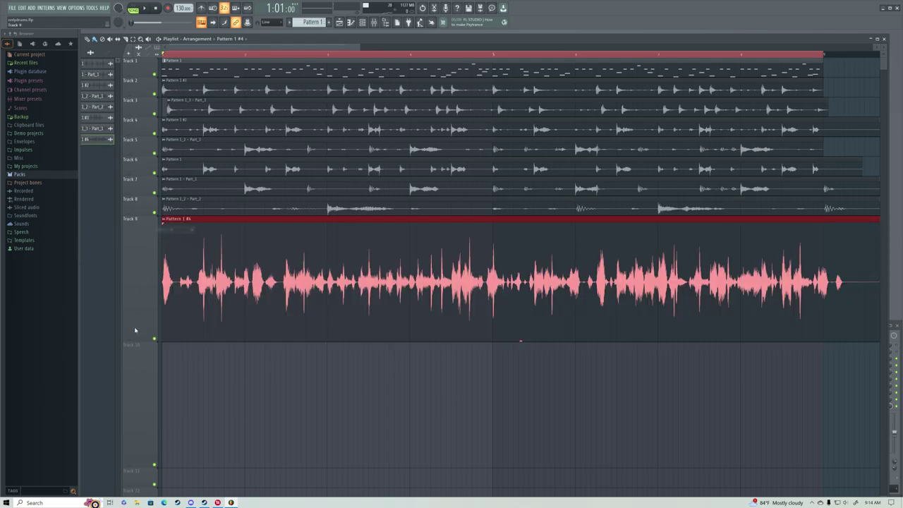
left_click_drag(141, 341, 136, 246)
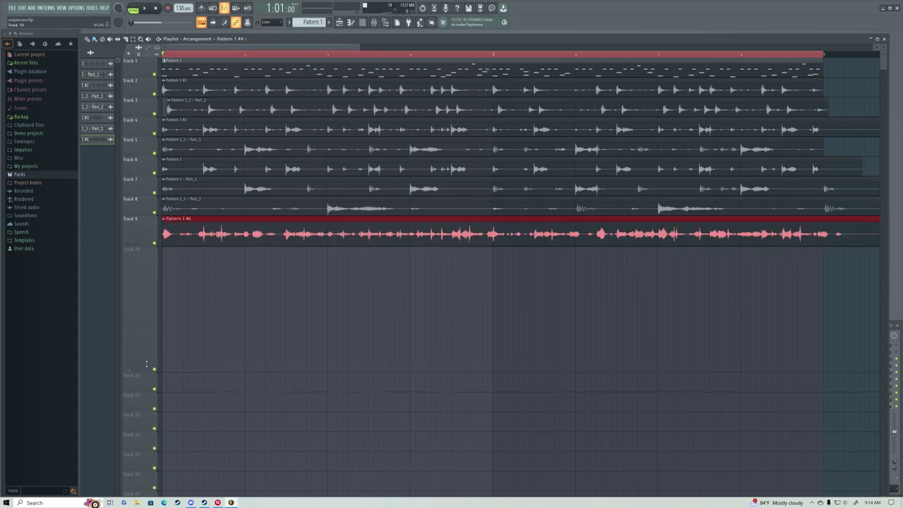
left_click_drag(146, 363, 146, 275)
Step: Solo Track 9 to listen to the Pattern 1 #4 clip, and unsolo it after playback
right_click(156, 242)
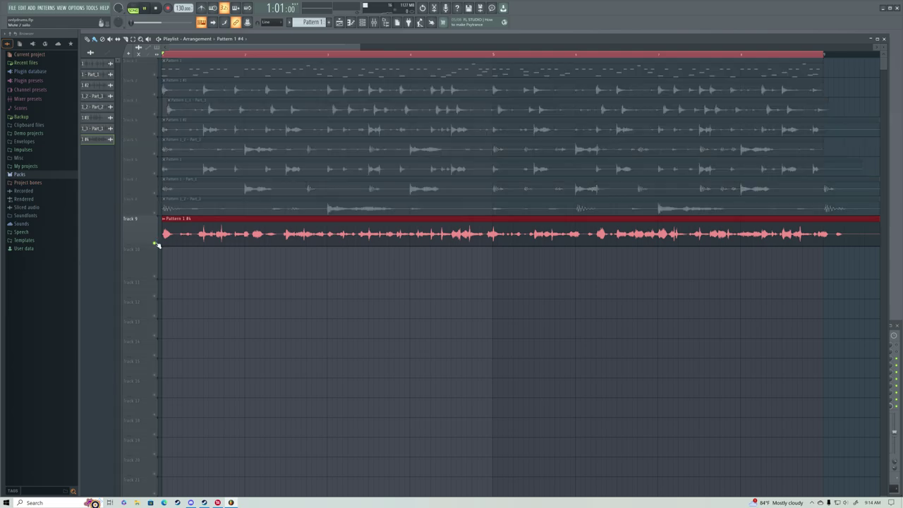
key("space")
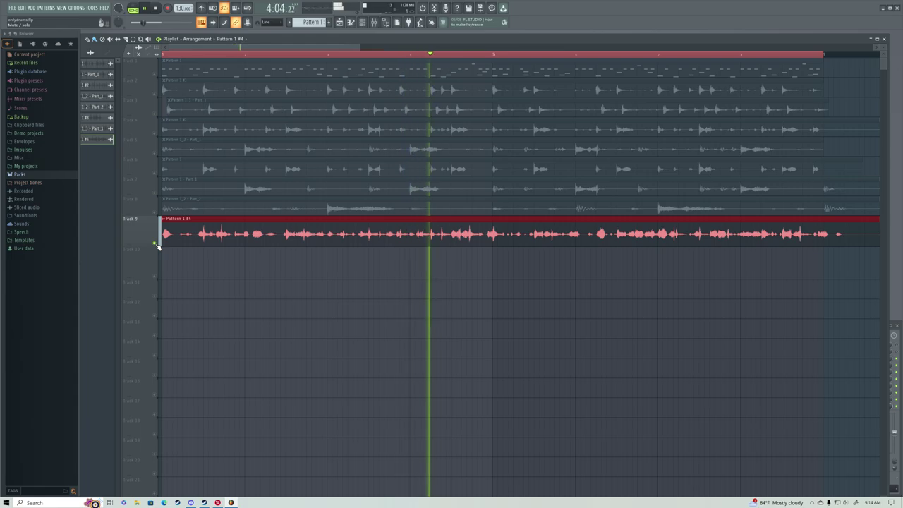
key("space")
right_click(154, 242)
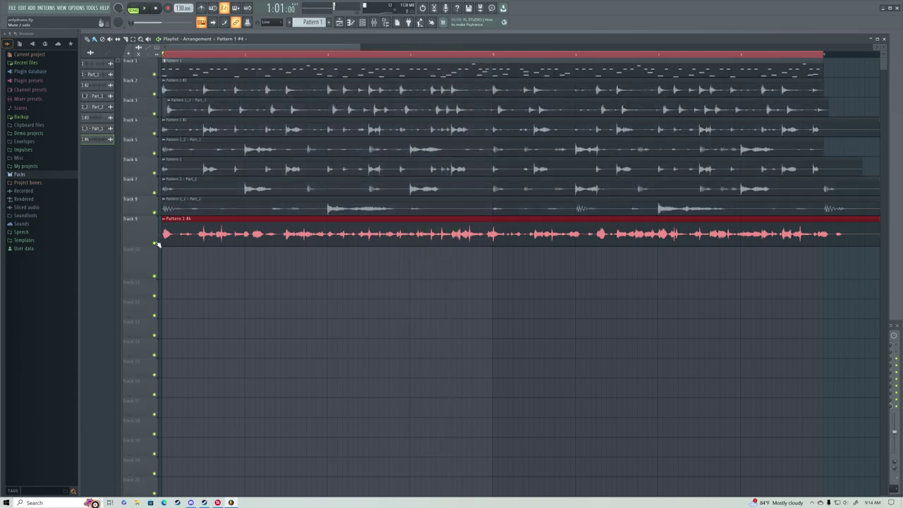
Step: Play the full arrangement with the Track 9 clip included and bring up the mixer
key("space")
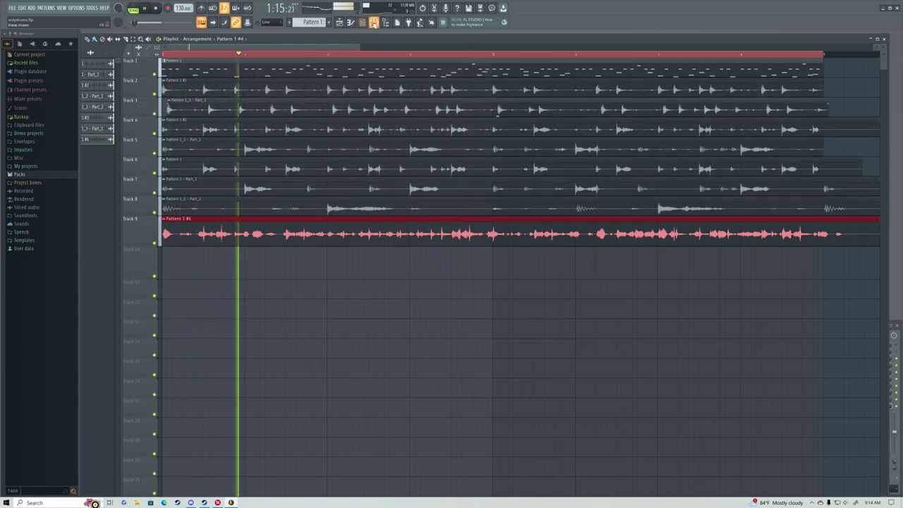
key("F9")
key("space")
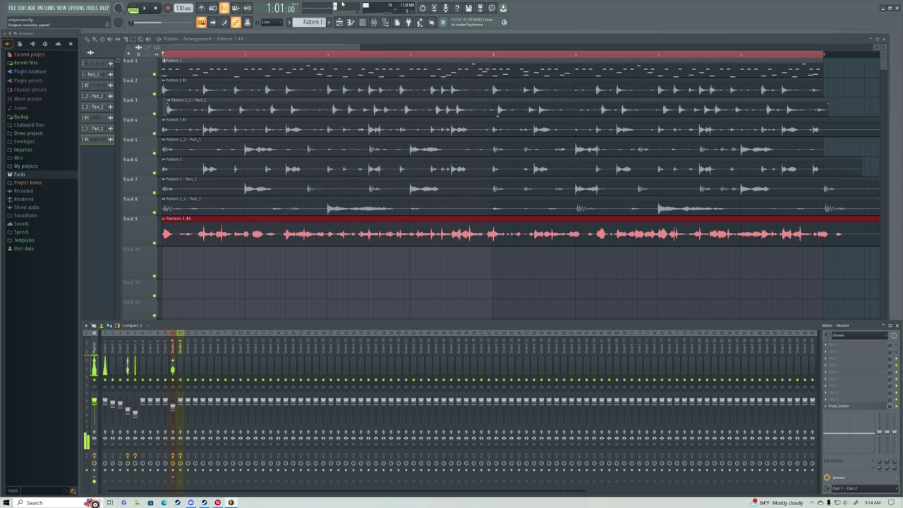
Step: Lower the volume of Insert 6 slightly and solo it in the mixer during playback
left_click(363, 22)
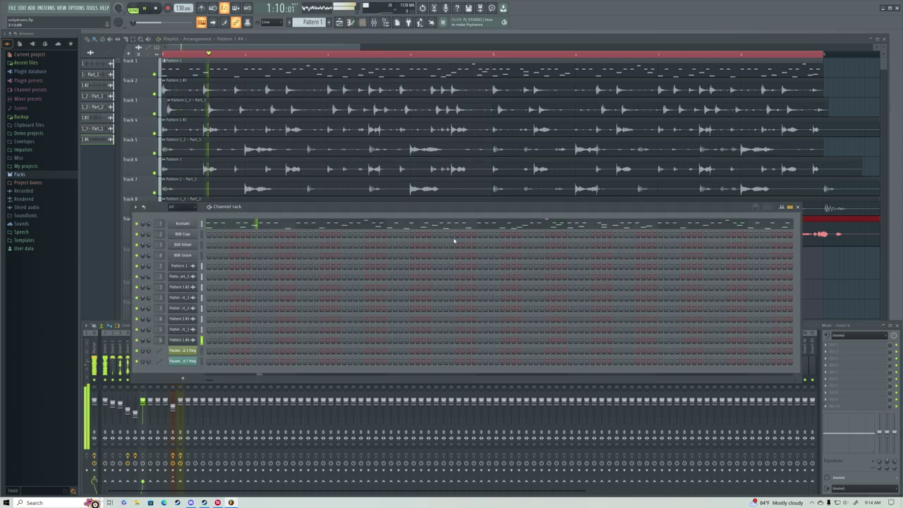
left_click(798, 207)
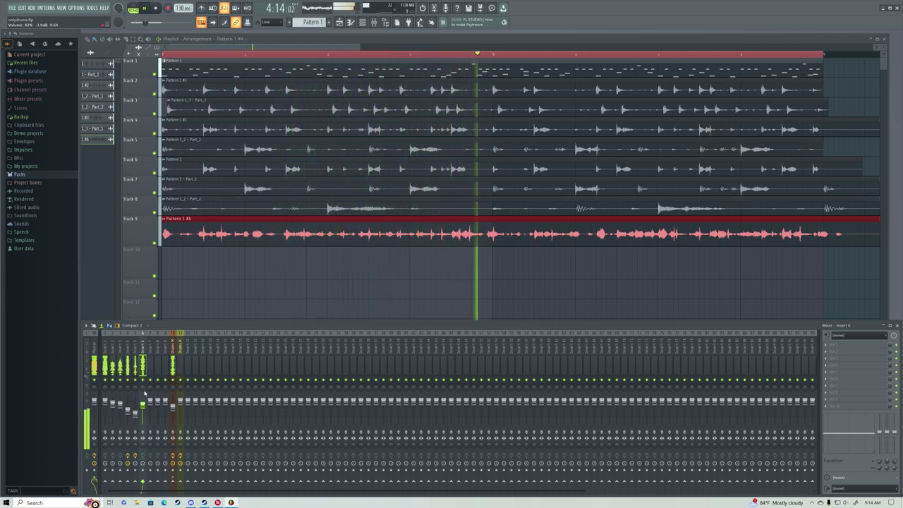
key("space")
key("space")
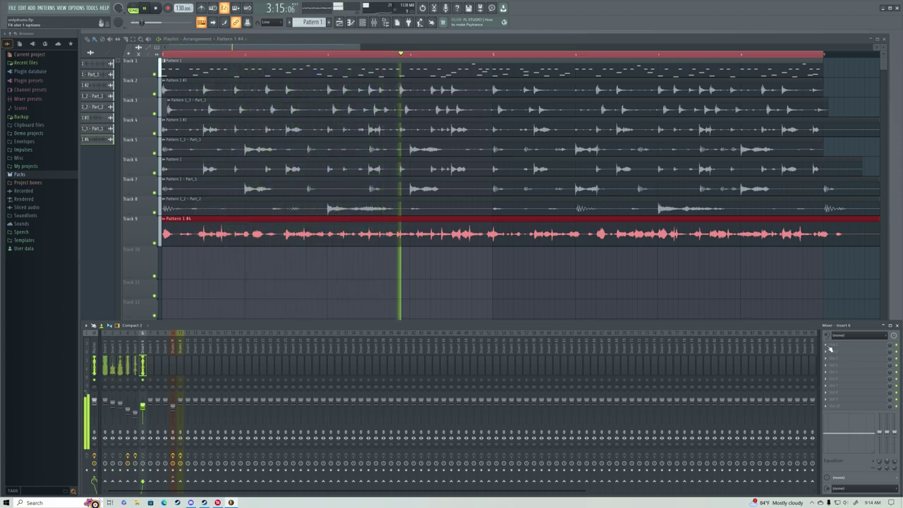
Step: Load the Phasis effect in Insert 6's first effect slot and move its window clear of the tracks
left_click(828, 347)
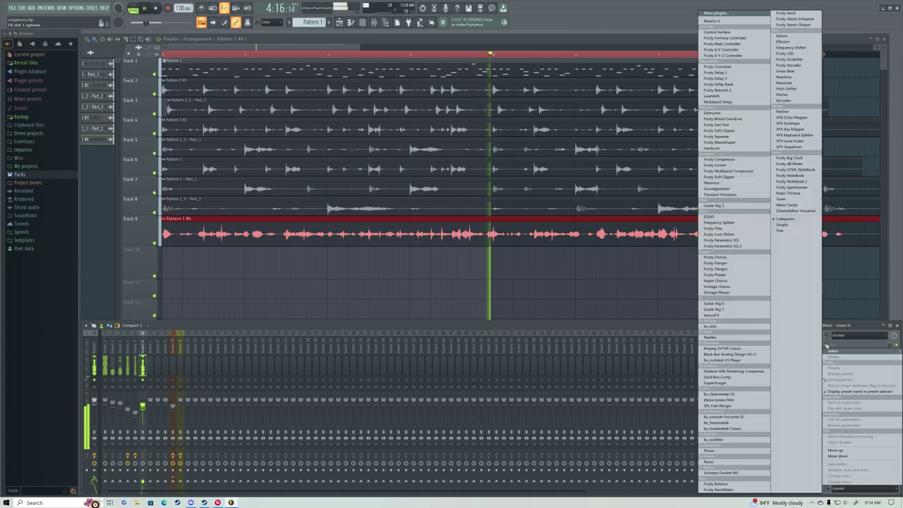
left_click(715, 450)
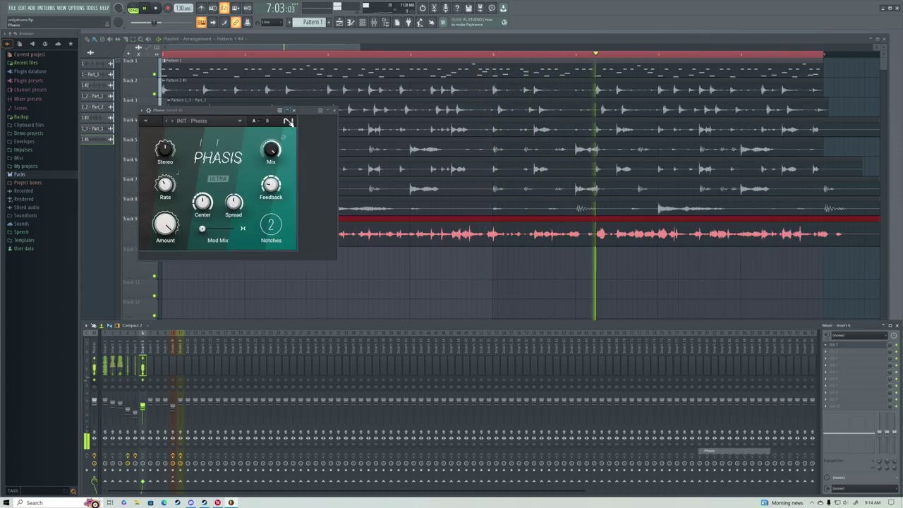
left_click_drag(264, 118, 385, 246)
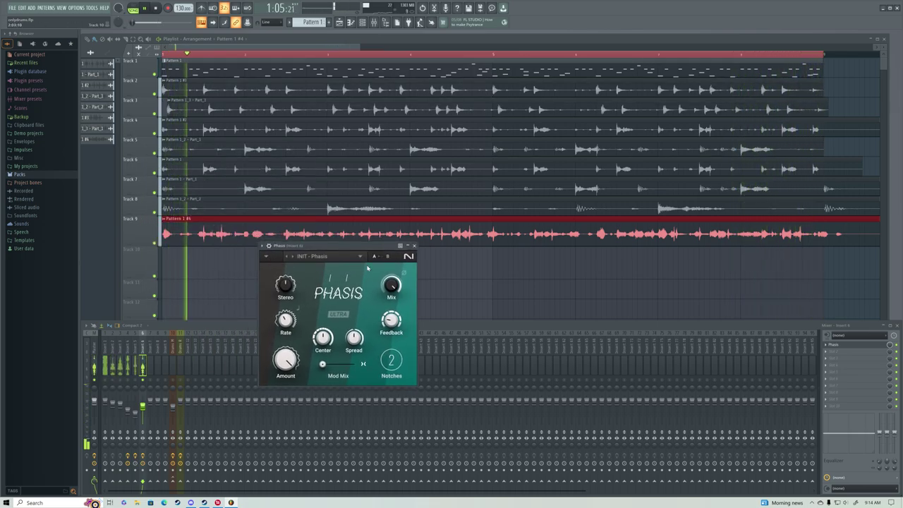
Step: Audition the Phasis presets, starting with Space Class, and load Tiny Tight
left_click(314, 257)
mouse_move(334, 284)
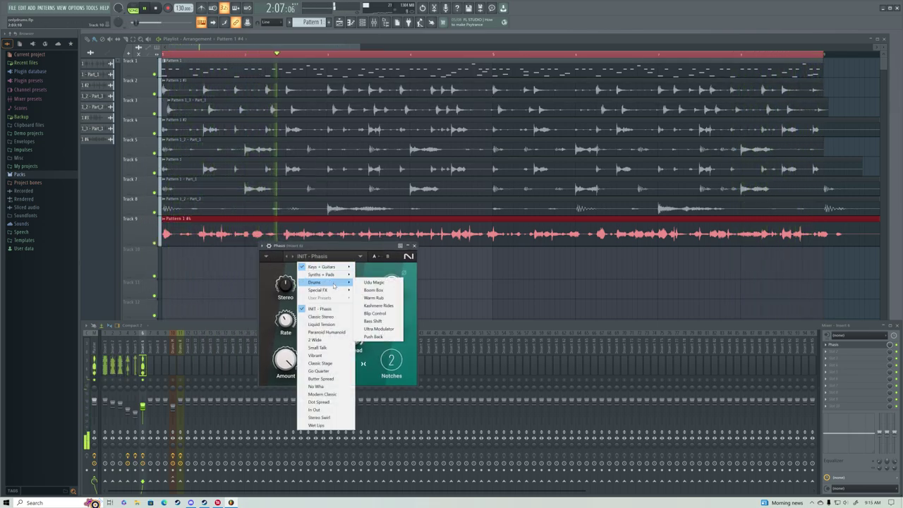
mouse_move(325, 267)
left_click(372, 276)
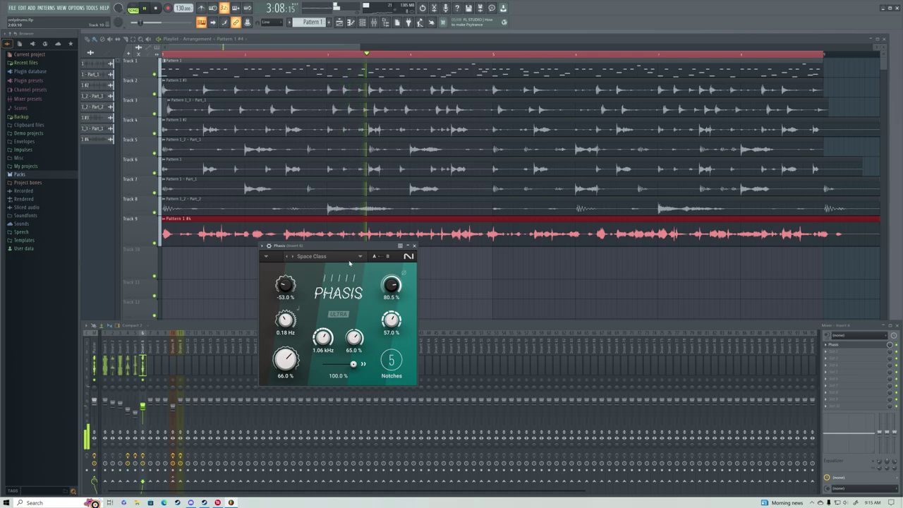
left_click(292, 256)
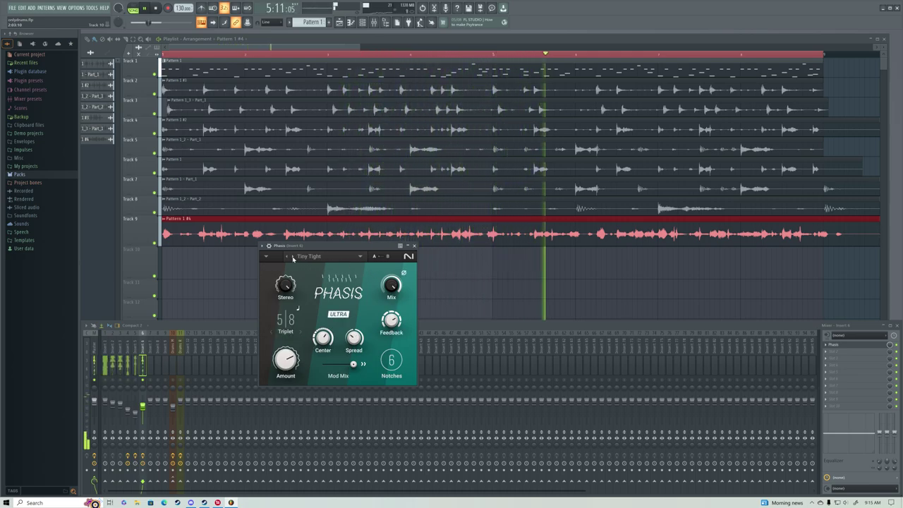
Step: Set Phasis's Amount to about 60% and Stereo to about 88%, lower the Mix, use 5 notches, and raise the Spread
left_click_drag(286, 360, 285, 356)
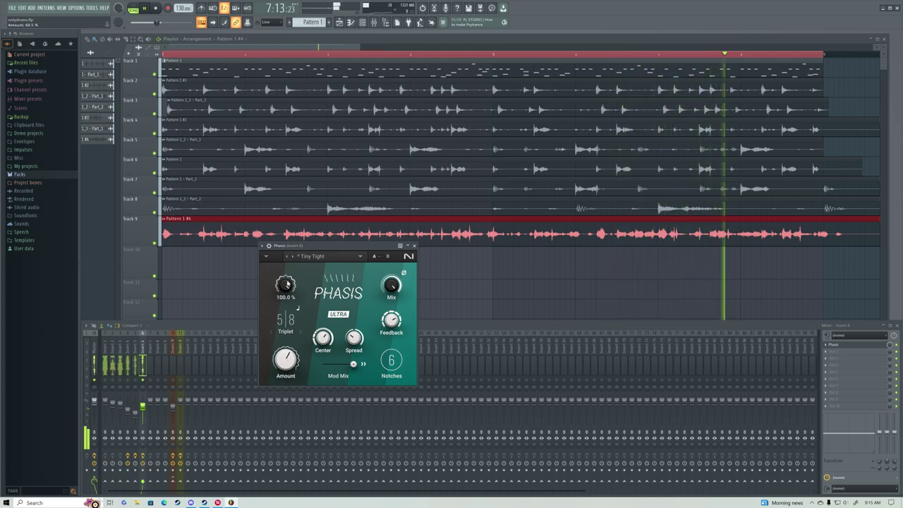
left_click_drag(287, 284, 286, 297)
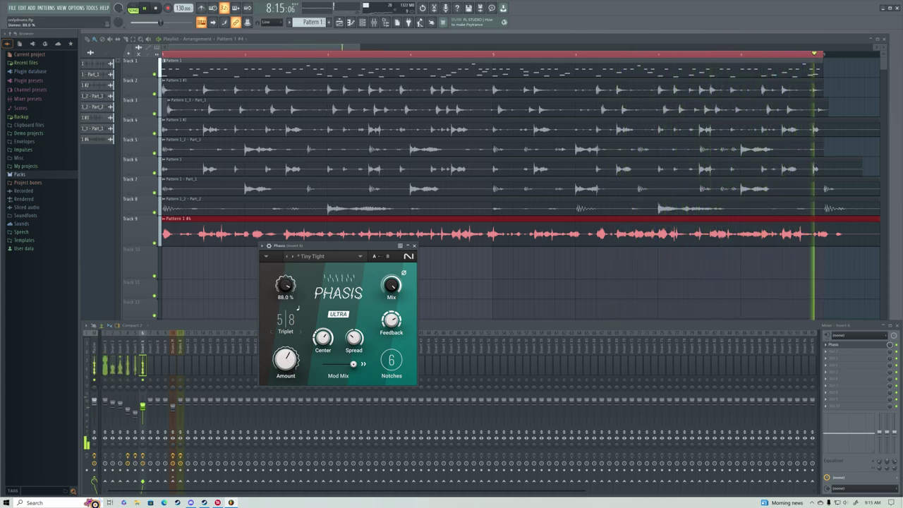
left_click_drag(392, 285, 391, 307)
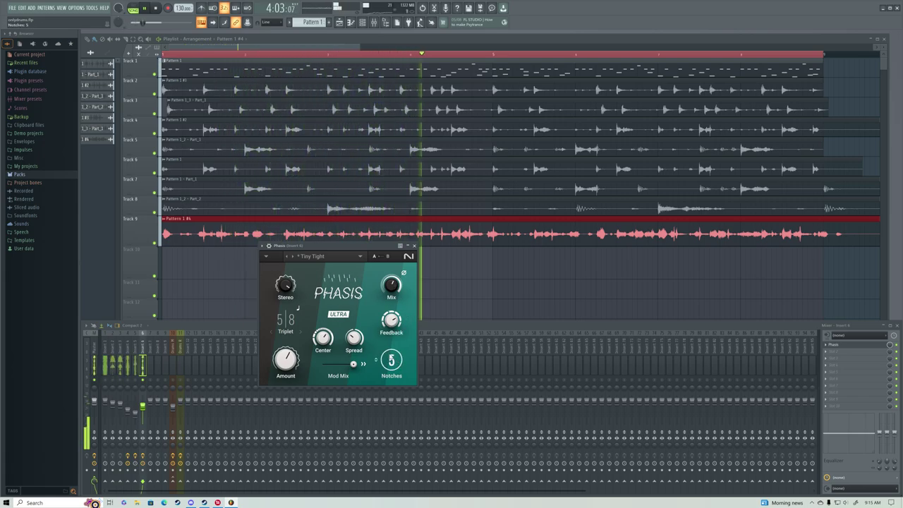
mouse_move(322, 338)
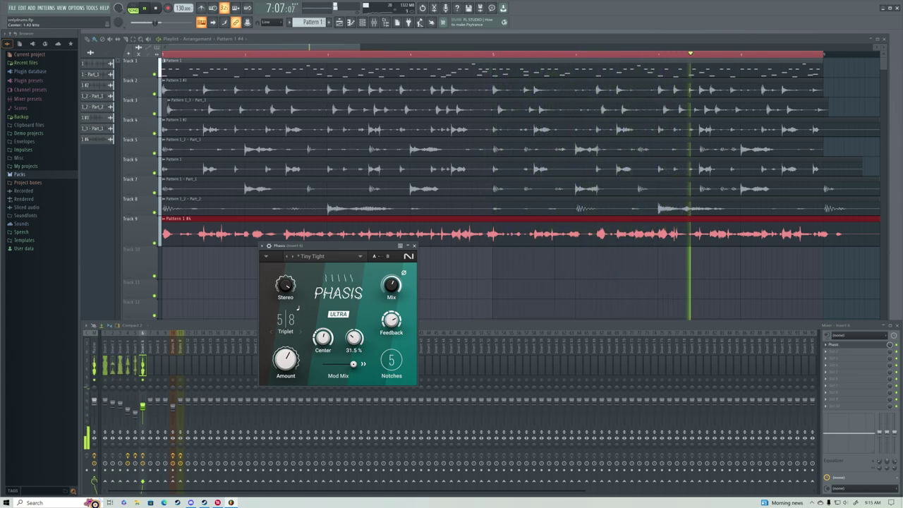
left_click_drag(354, 338, 354, 321)
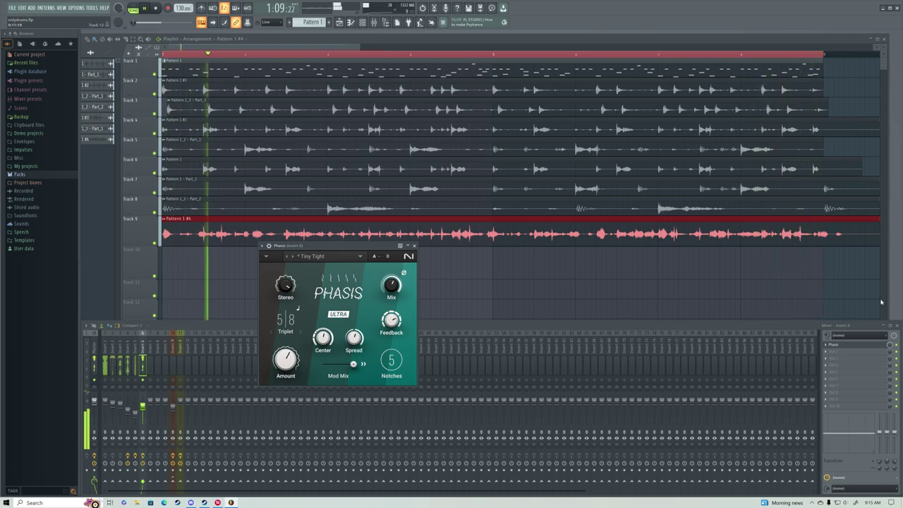
Step: Load Raum in Insert 6's second effect slot and choose the Yellow Memories preset from the Echoes category
left_click(827, 352)
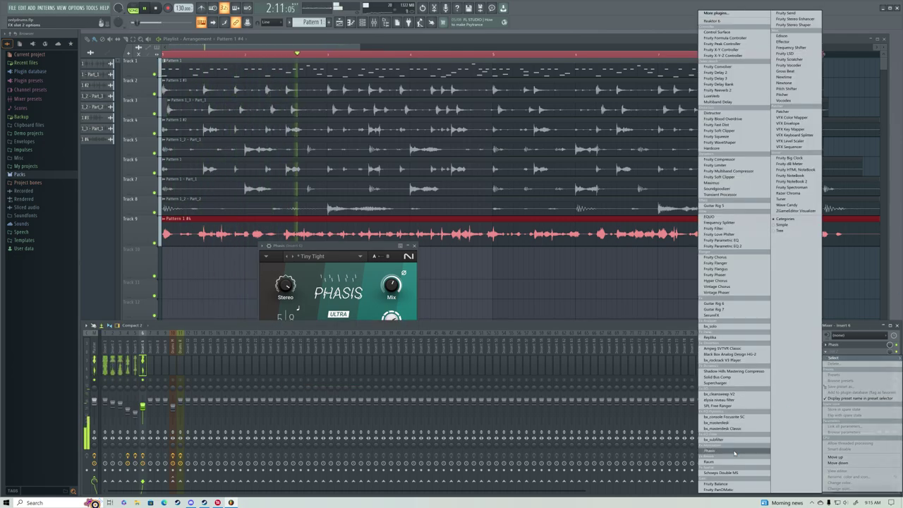
left_click(711, 462)
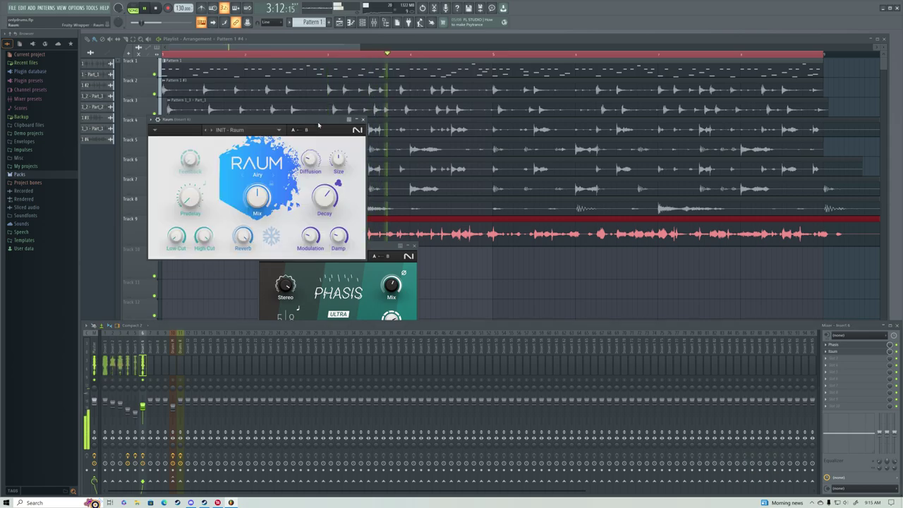
left_click(242, 129)
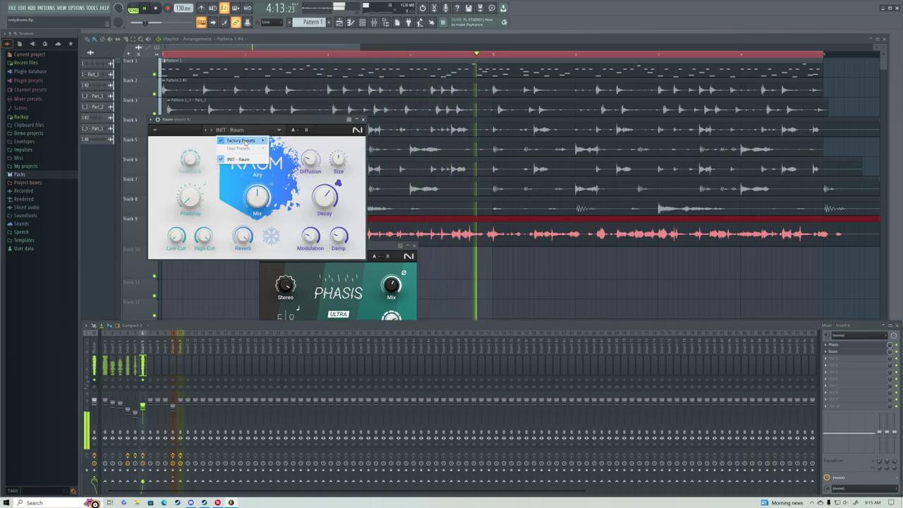
mouse_move(241, 140)
mouse_move(286, 179)
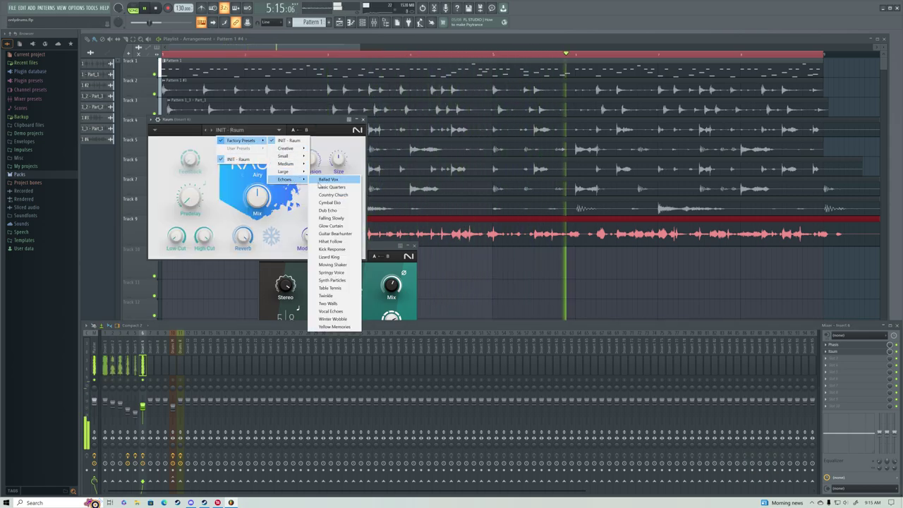
left_click(331, 327)
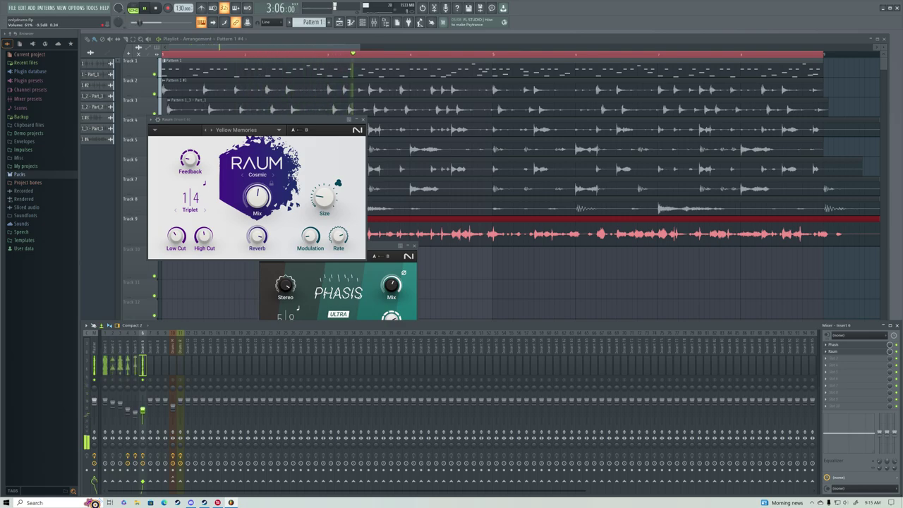
Step: Load Fruity Parametric EQ 2 in Insert 6's third slot, cutting the lows with band 1 and boosting the highs with band 6
left_click(830, 359)
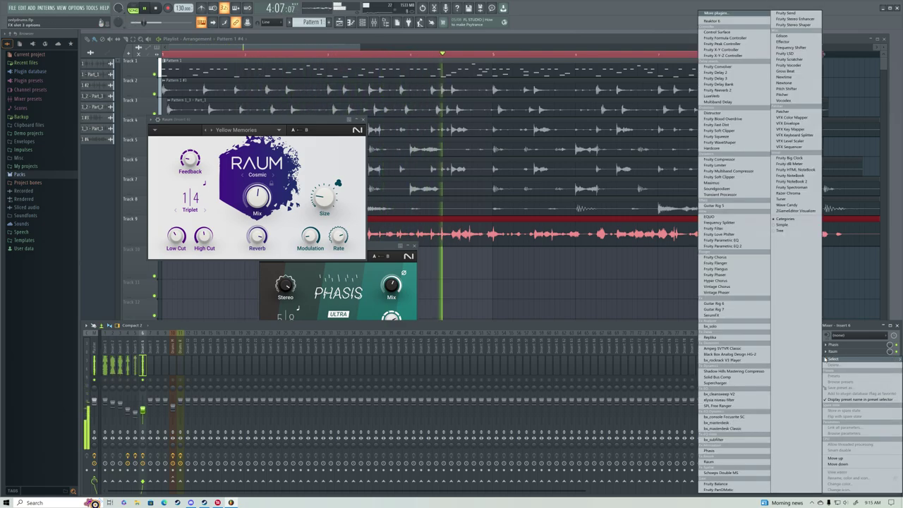
left_click(752, 247)
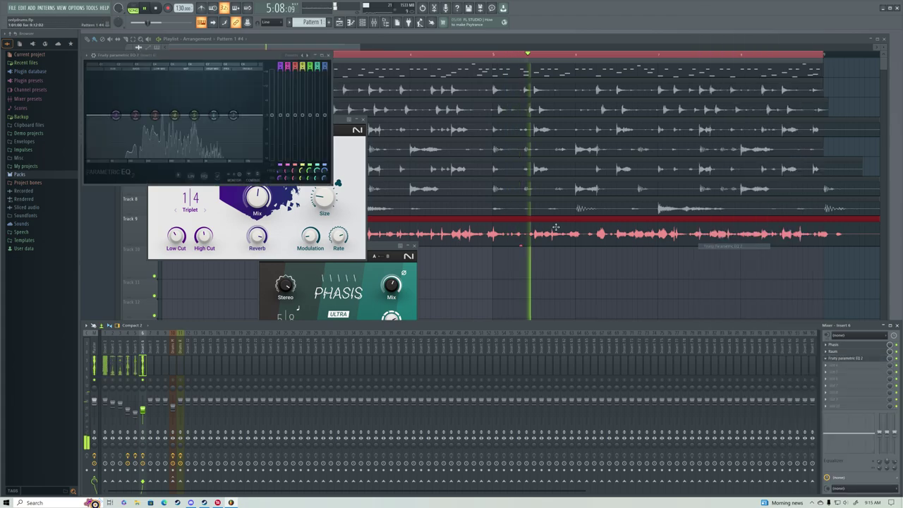
left_click(115, 344)
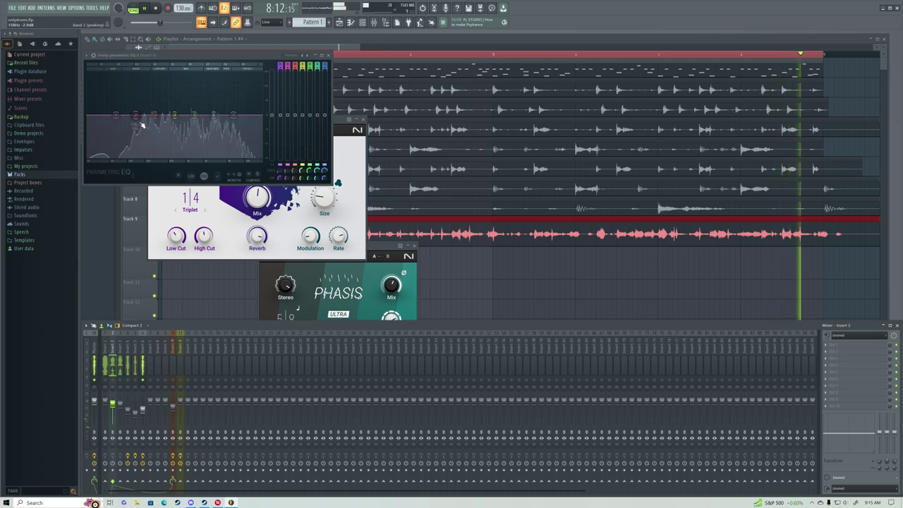
left_click_drag(117, 115, 150, 154)
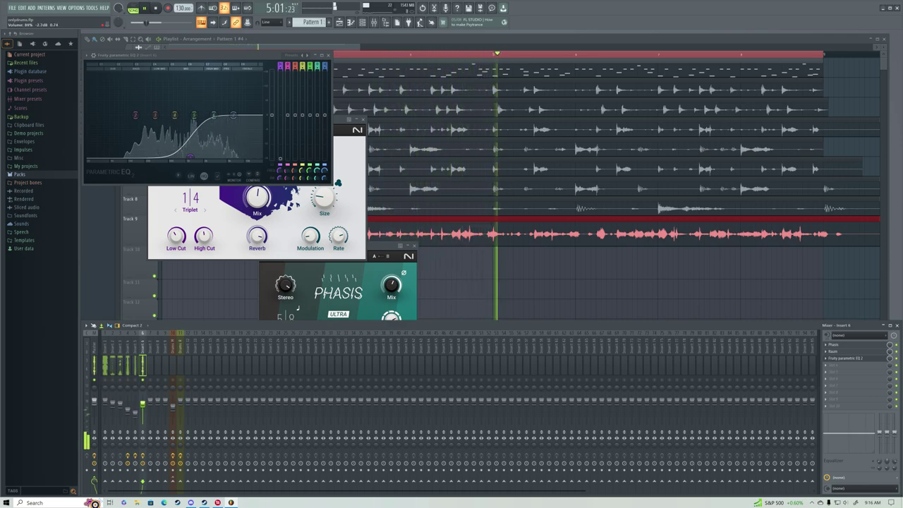
left_click_drag(213, 115, 248, 93)
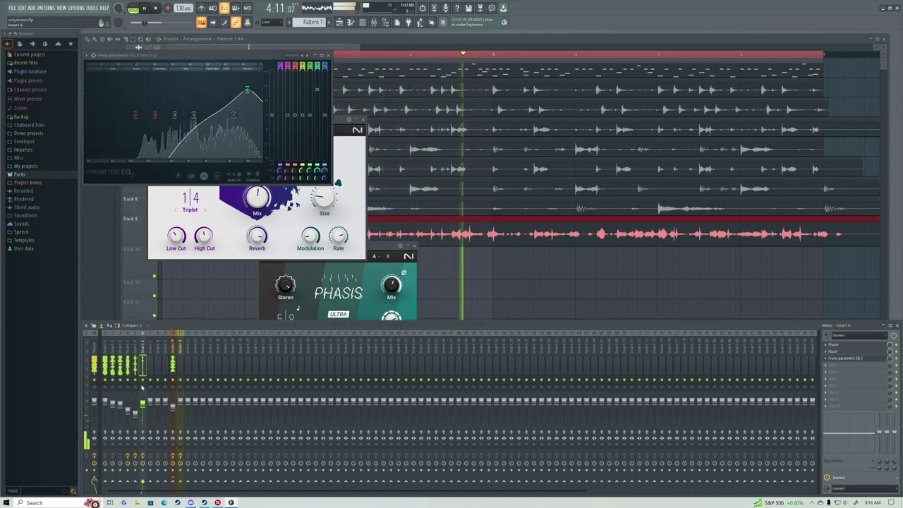
Step: Raise Insert 6's volume fader slightly and close the Raum window
left_click_drag(145, 407, 145, 403)
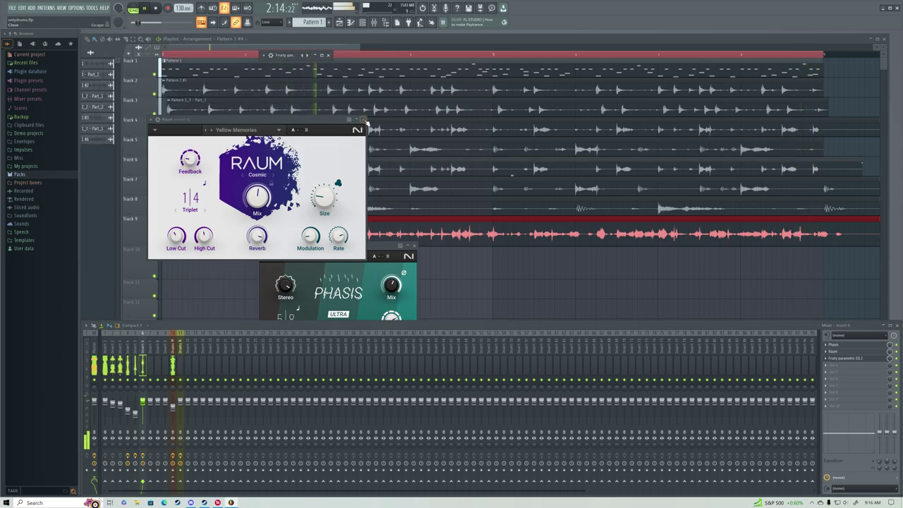
left_click(363, 120)
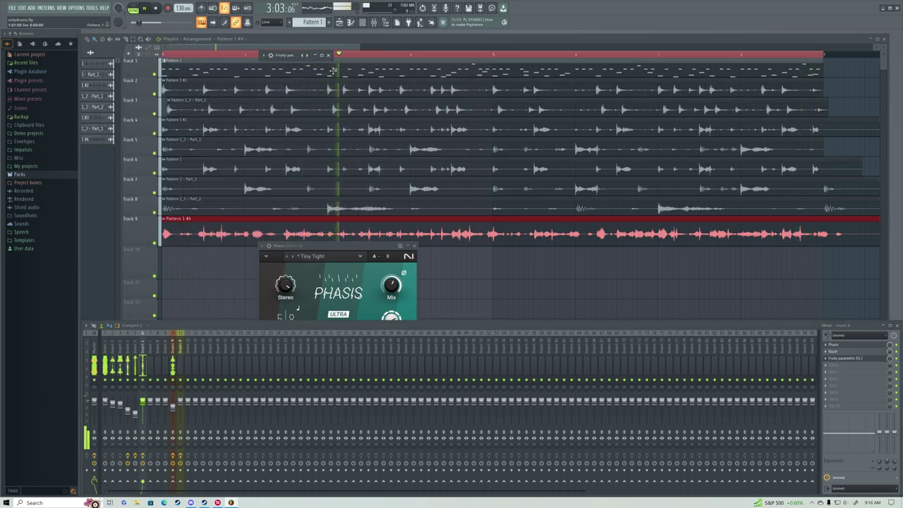
Step: Slice the overlong clips at bar 9 and delete the excess pieces on Tracks 4, 6 and 9
scroll(362, 57, "down", 3)
scroll(363, 58, "down", 2)
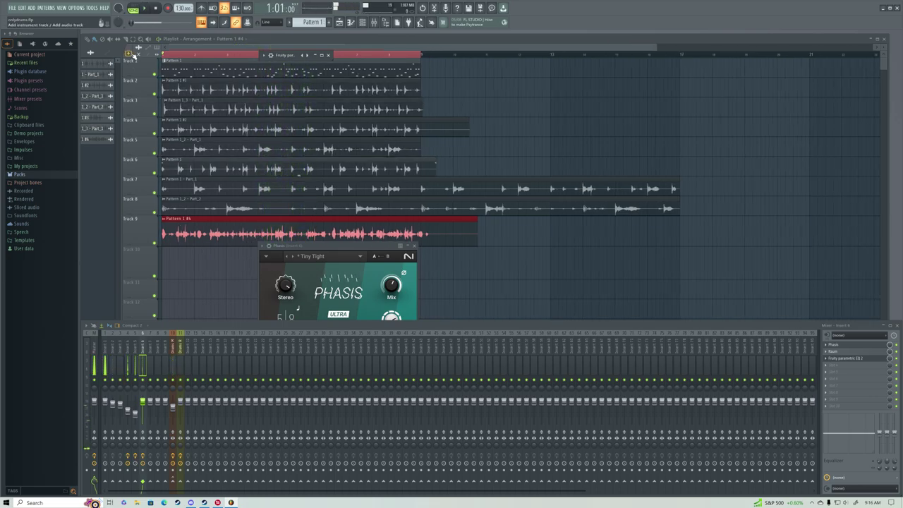
left_click(92, 41)
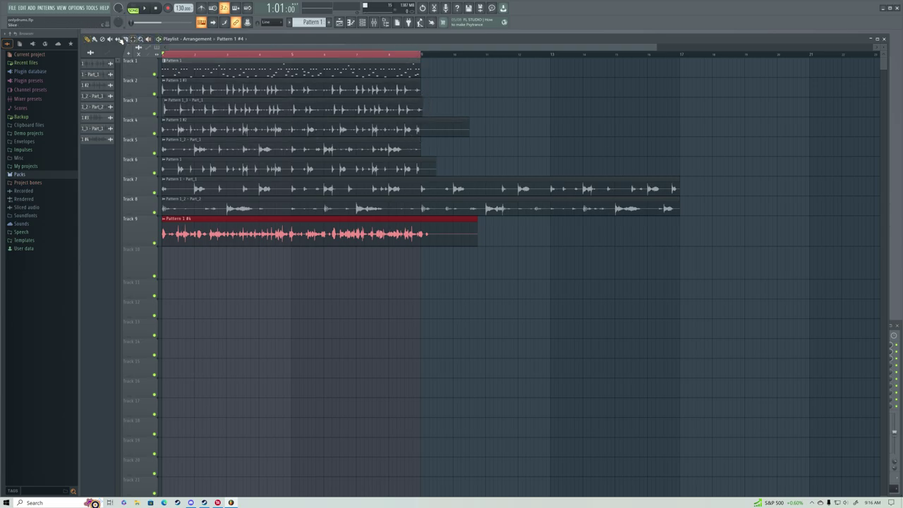
scroll(328, 56, "up", 2)
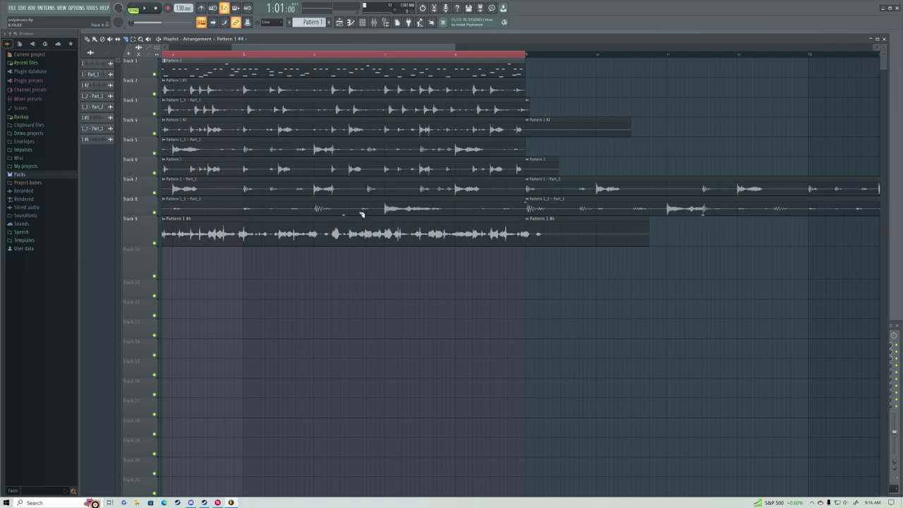
right_click(549, 118)
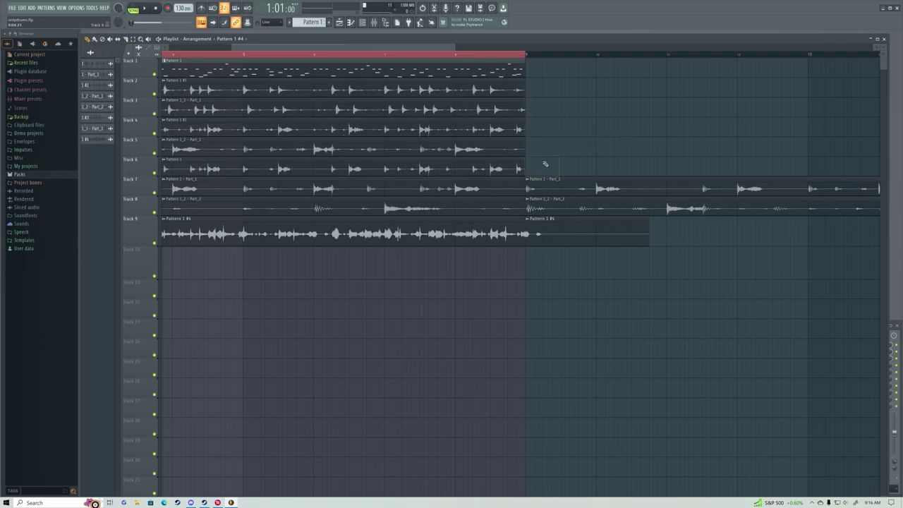
right_click(639, 222)
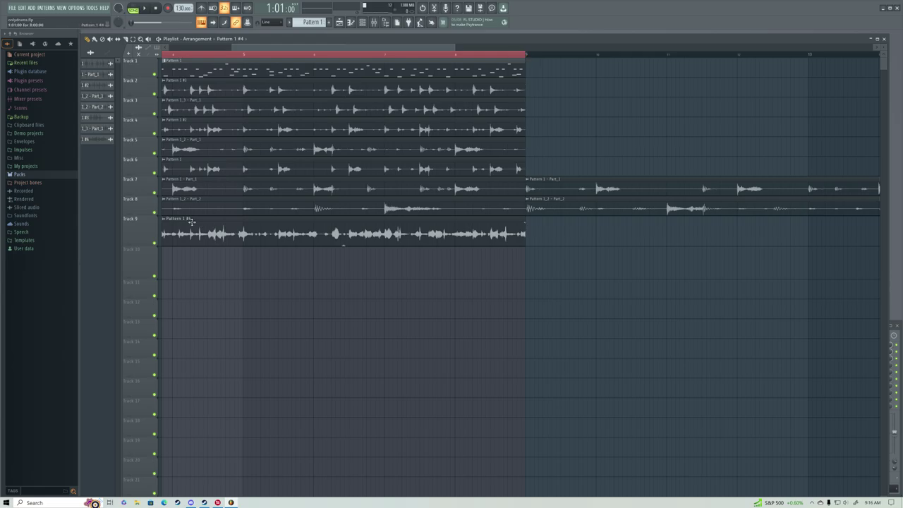
Step: Reset the heights of Tracks 9 and 10 to match the other playlist tracks
right_click(140, 219)
left_click(153, 248)
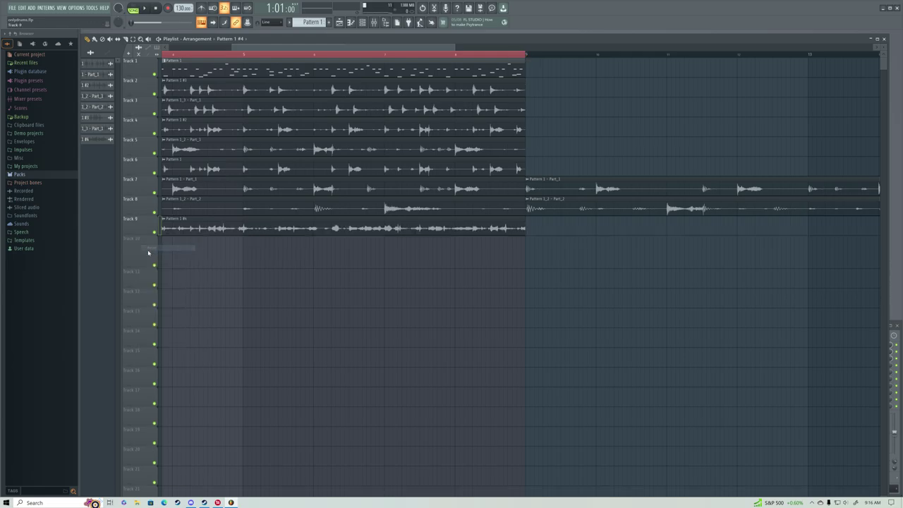
right_click(147, 238)
left_click(161, 269)
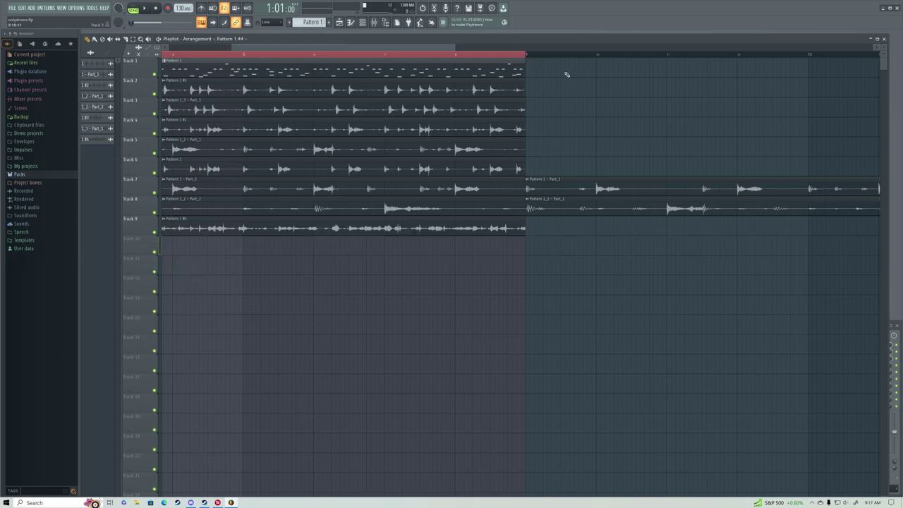
Step: Place a second Pattern 1 clip at bar 9 on Track 1 and undo the trial Pattern 1 #3 copy on Track 2
scroll(374, 49, "down", 3)
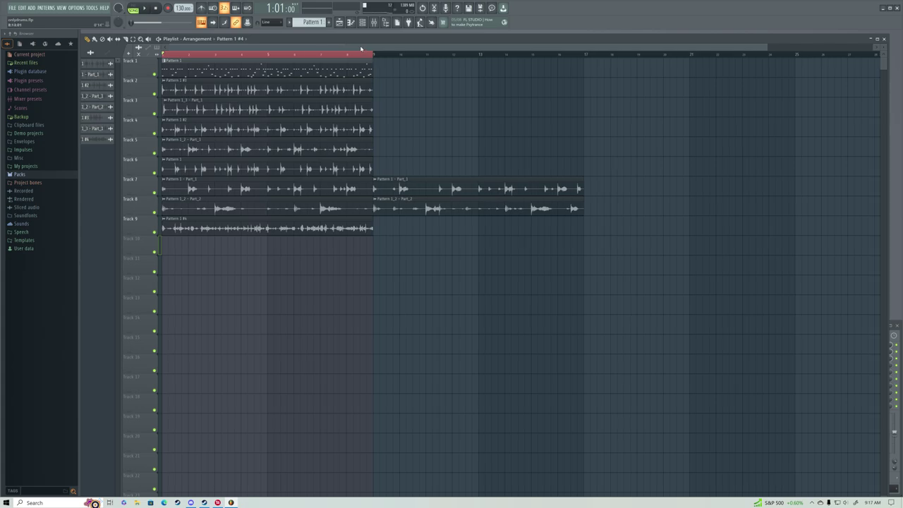
left_click(281, 64)
left_click(390, 62)
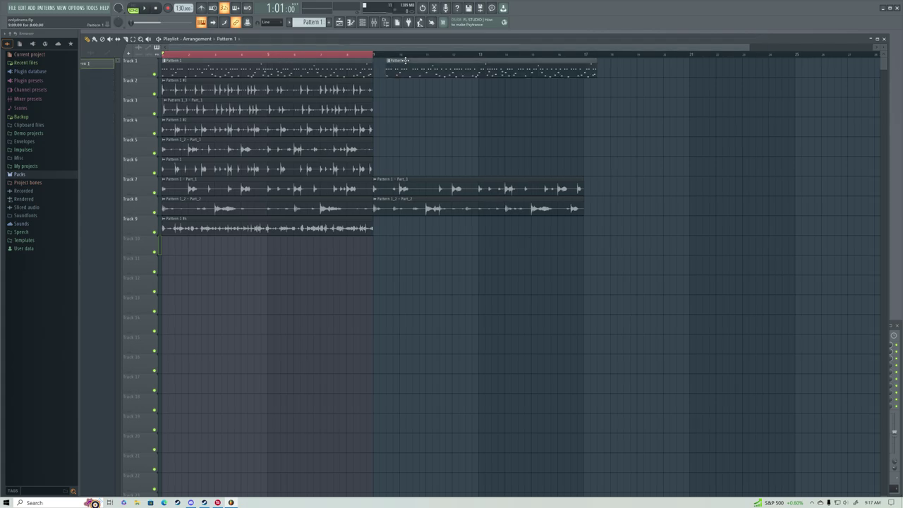
left_click(381, 86)
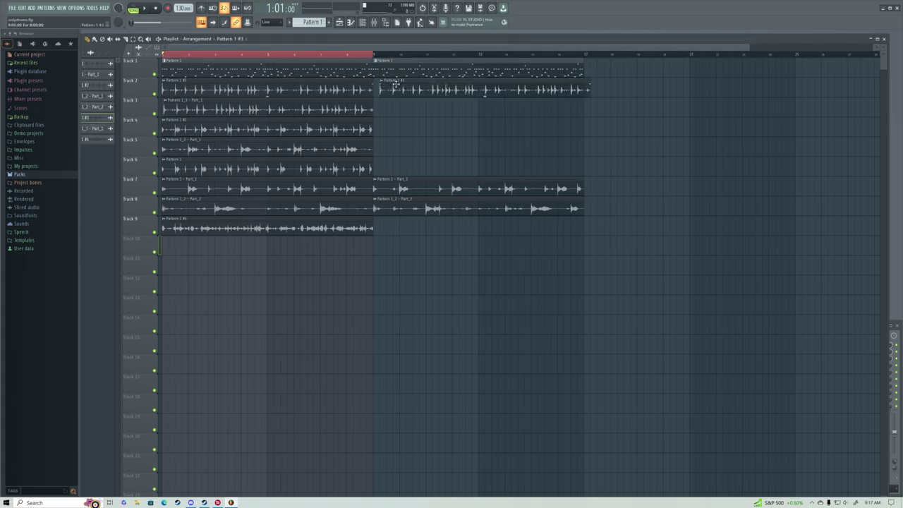
key("ctrl+z")
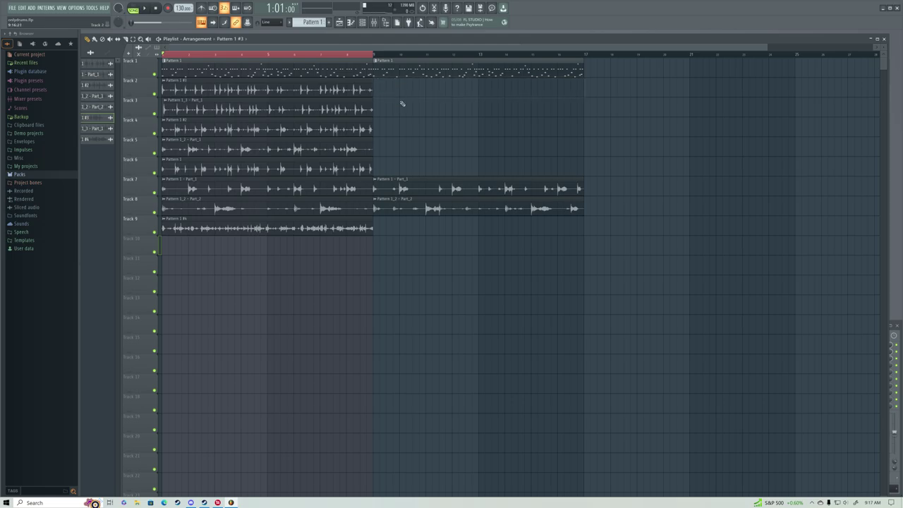
Step: Duplicate the clips on Tracks 2 to 6 to bar 9 and place a Pattern 1 #4 copy at bar 9 on Track 9
left_click_drag(361, 163, 321, 89)
left_click(288, 55)
left_click(374, 55)
key("ctrl+b")
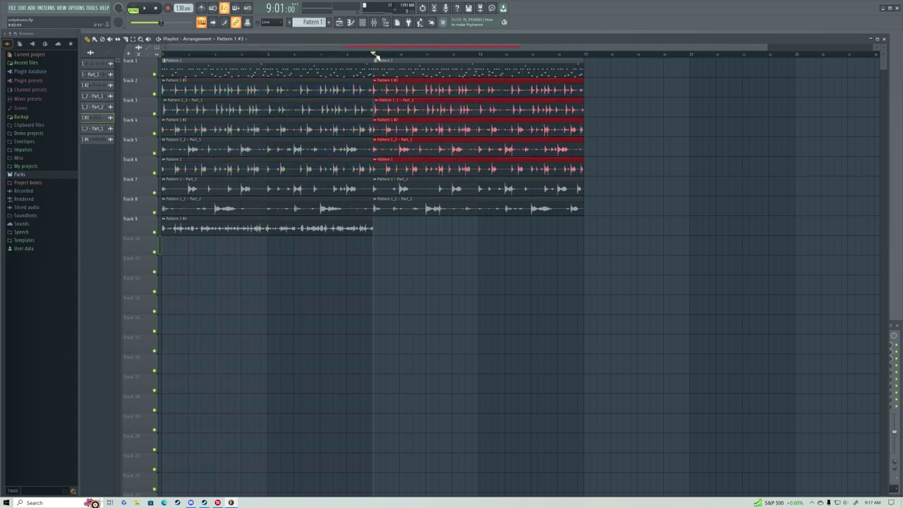
left_click(380, 229)
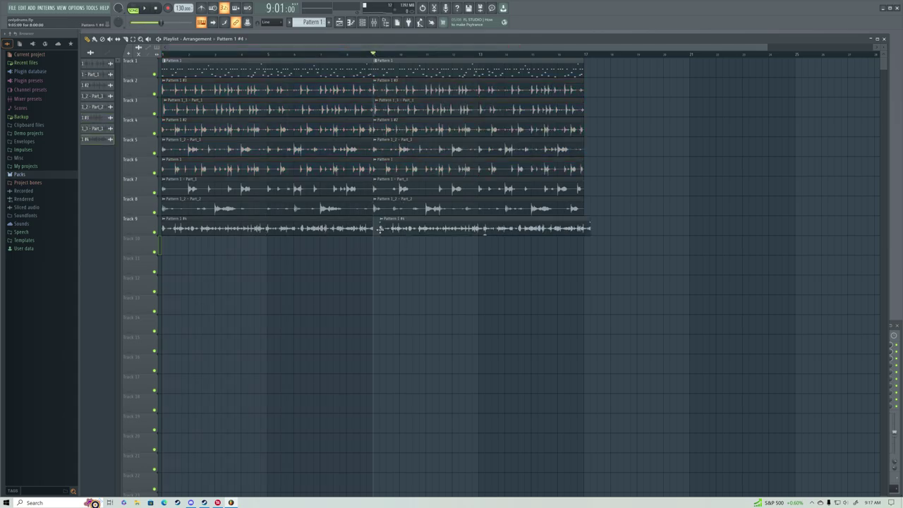
left_click_drag(402, 230, 398, 229)
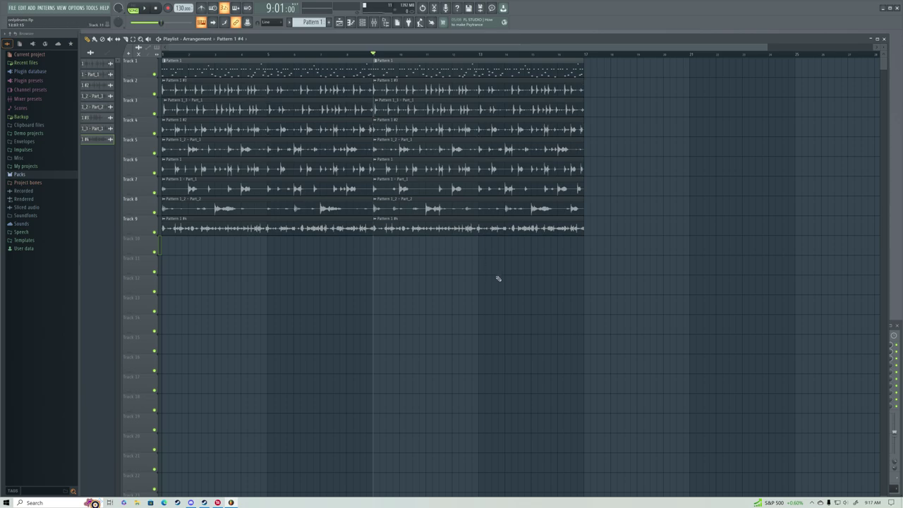
Step: Shift the whole arrangement to start at bar 9, add a Pattern 1 #4 clip at bar 1 on Track 9, and audition it
left_click_drag(520, 292, 460, 90)
left_click(436, 263)
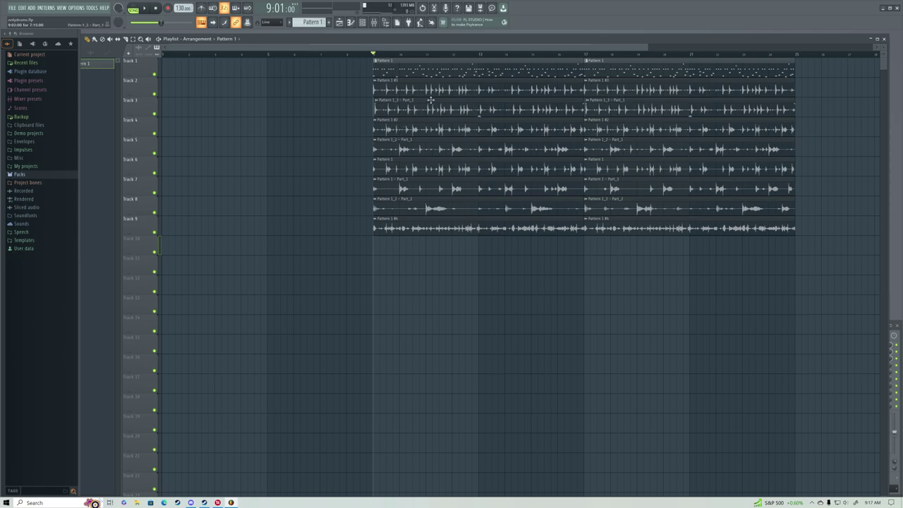
left_click(406, 229)
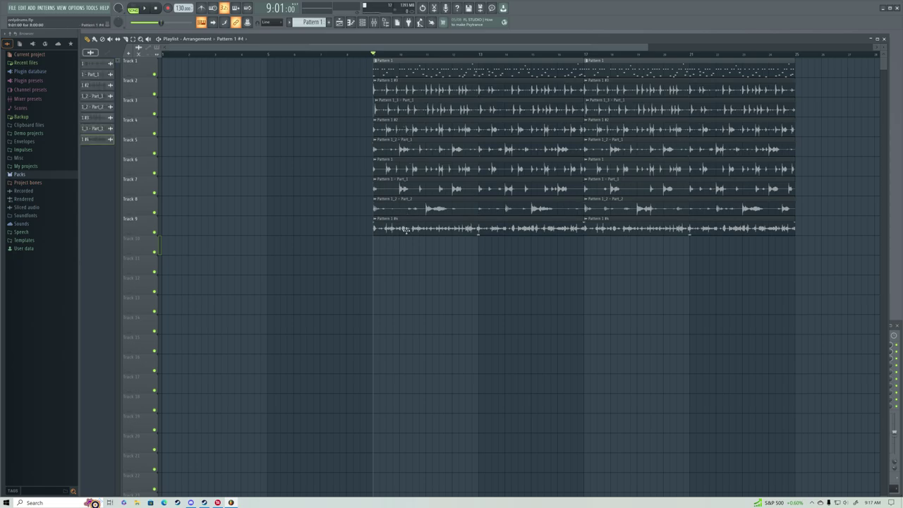
left_click_drag(235, 231, 173, 218)
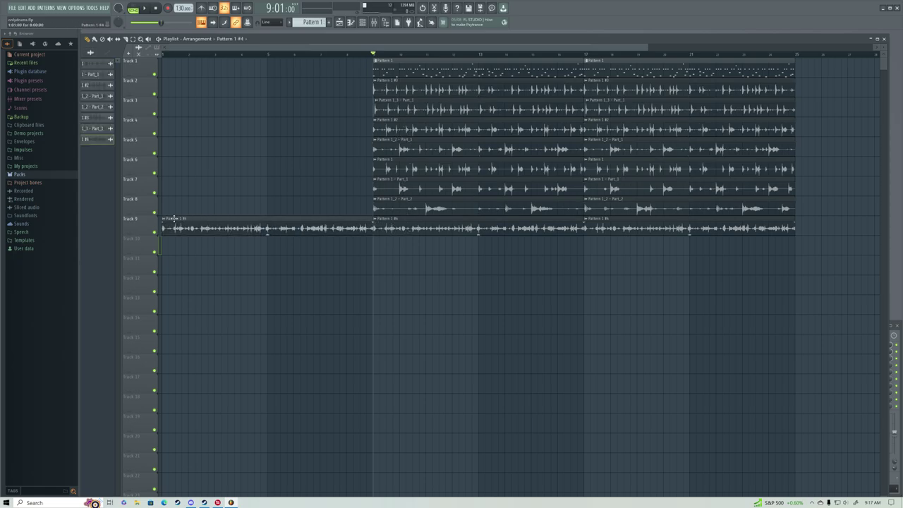
key("space")
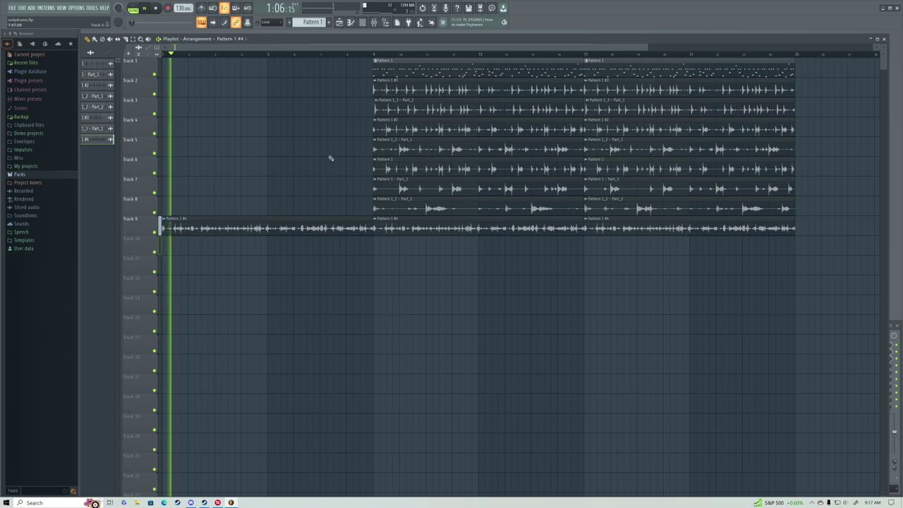
key("space")
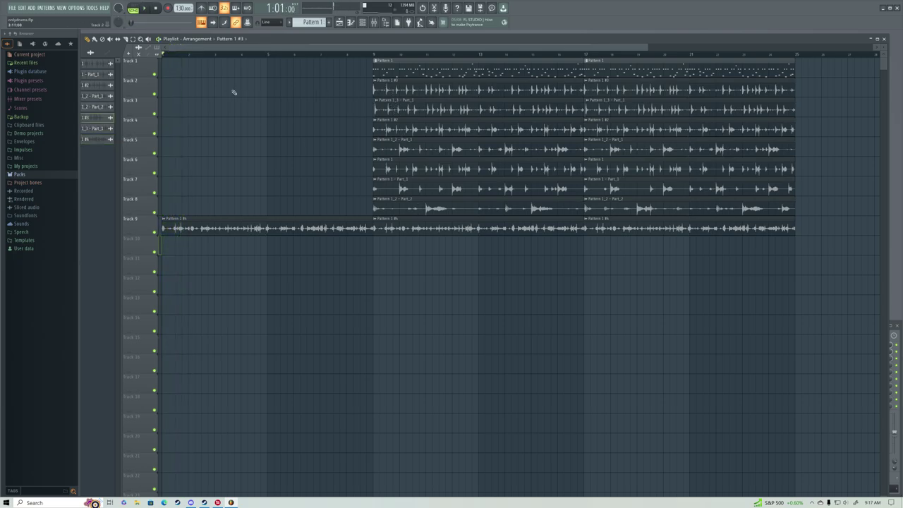
Step: Try a Pattern 1 #3 clip at bar 1 on Track 2, audition the intro, and remove it
left_click(233, 92)
left_click_drag(229, 81, 184, 80)
key("space")
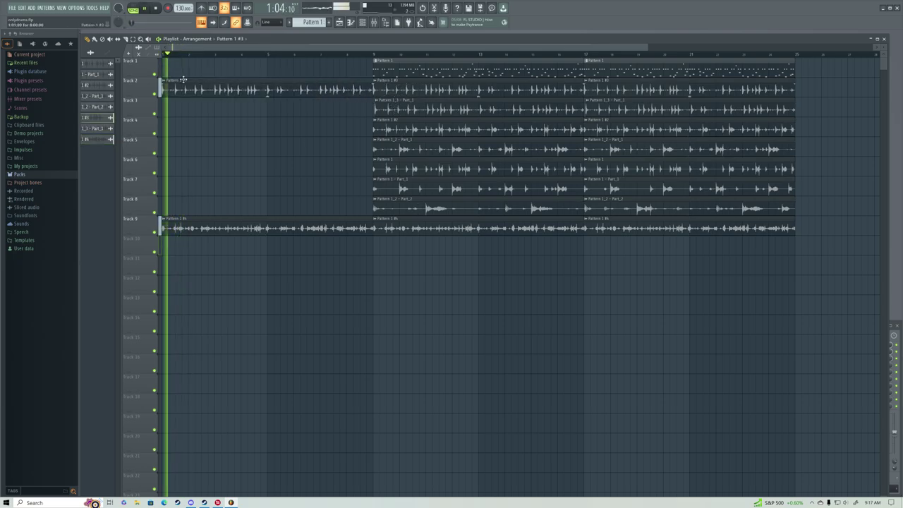
key("space")
right_click(329, 82)
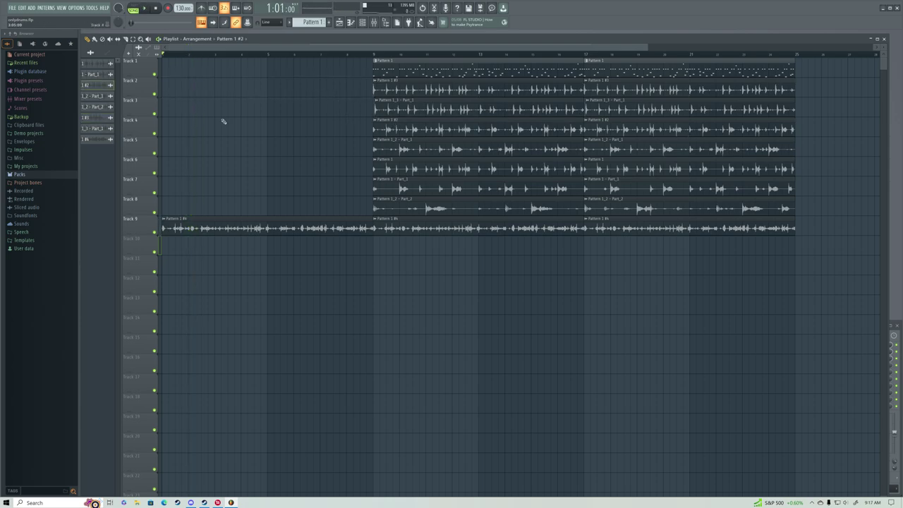
Step: Place a Pattern 1 #2 clip at bar 1 on Track 4 and audition it with the Track 9 layer
left_click(181, 124)
left_click_drag(205, 119, 191, 119)
key("space")
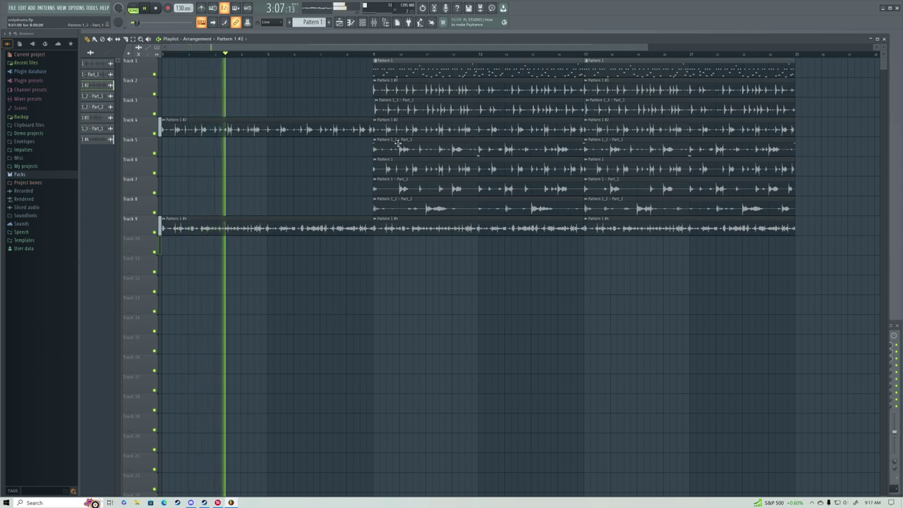
key("space")
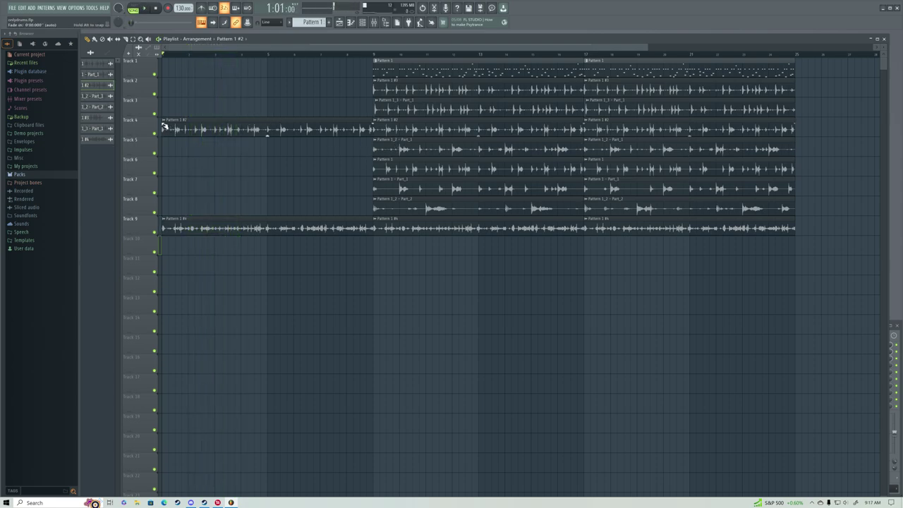
Step: Make the Track 4 intro clip unique and stretch its fade-in across the full eight bars
left_click(163, 120)
left_click(239, 132)
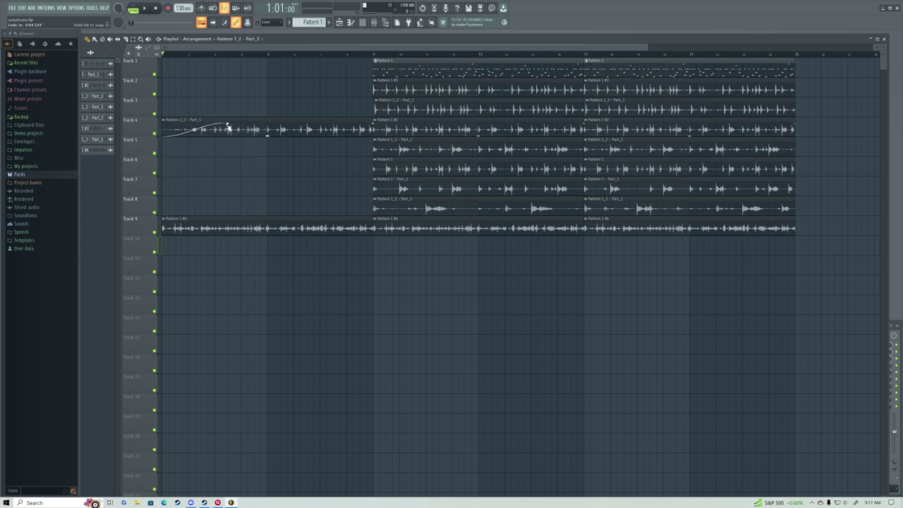
key("space")
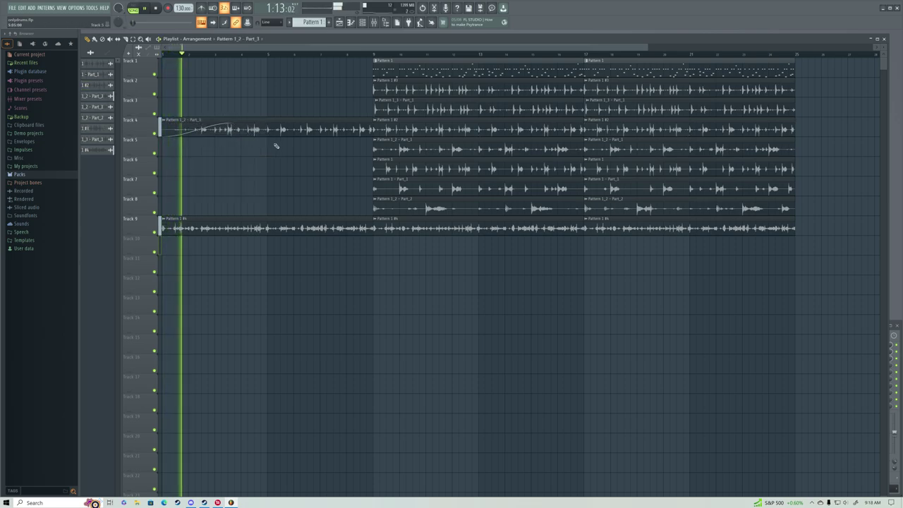
key("space")
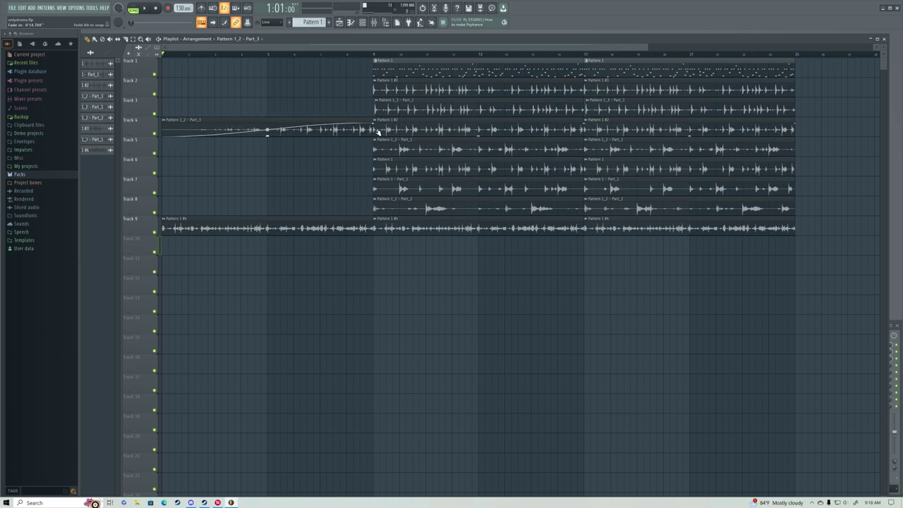
Step: Play the intro and place the Pattern 1_2 - Part_1 clip at bar 1 on Track 5
key("space")
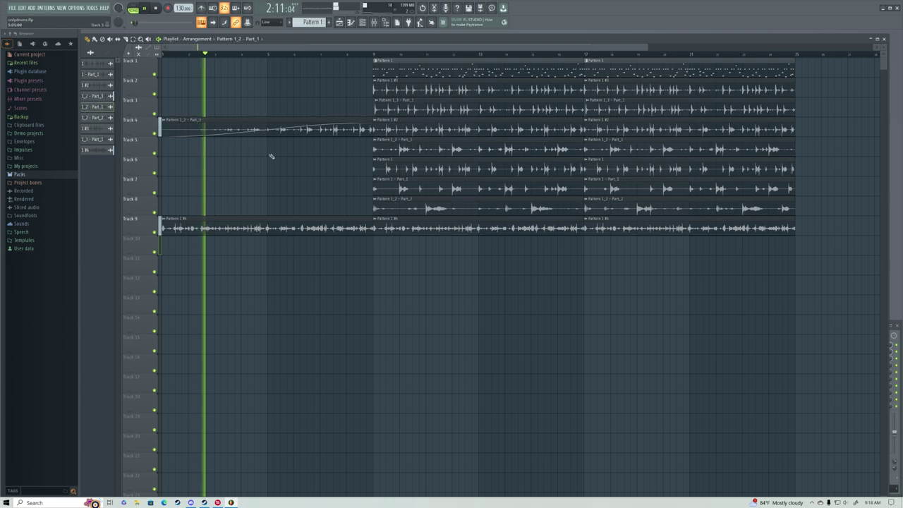
left_click(166, 146)
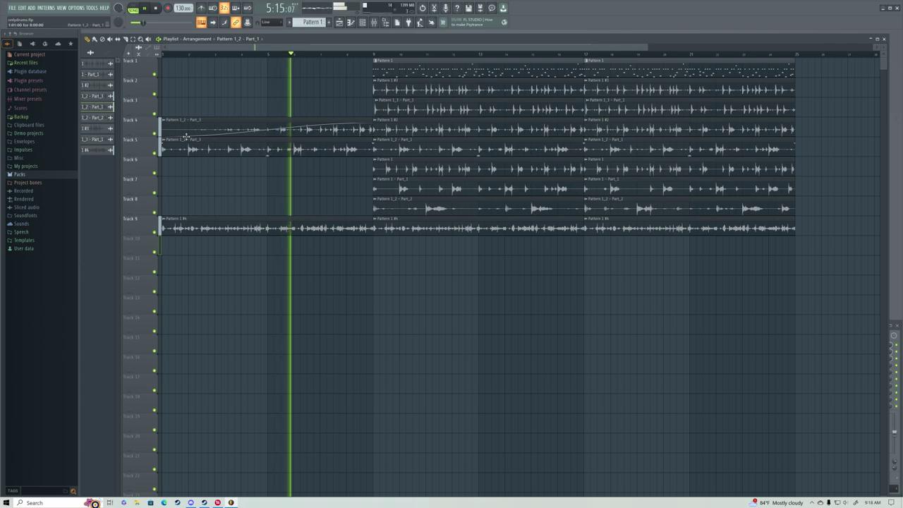
Step: Audition the intro into bar 9, and remove the bar 9 clips from Track 1 and Track 3
key("space")
key("space")
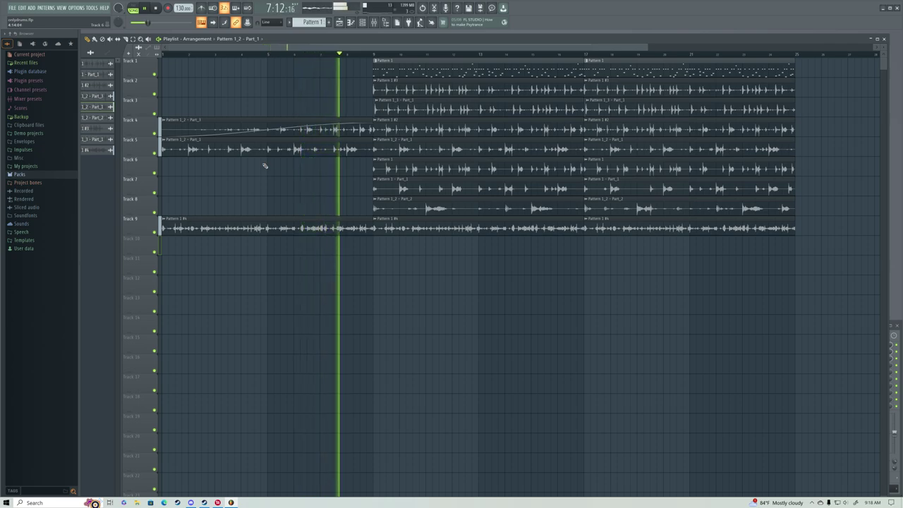
right_click(378, 67)
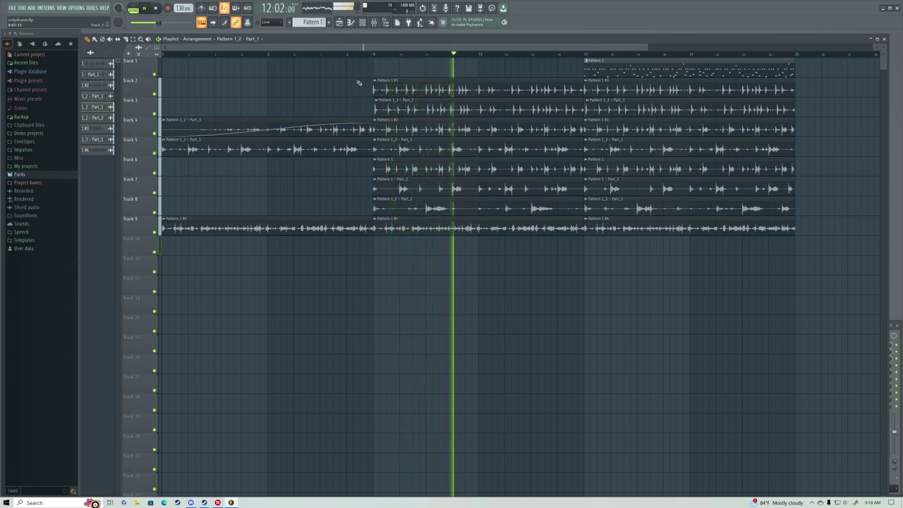
key("space")
right_click(399, 109)
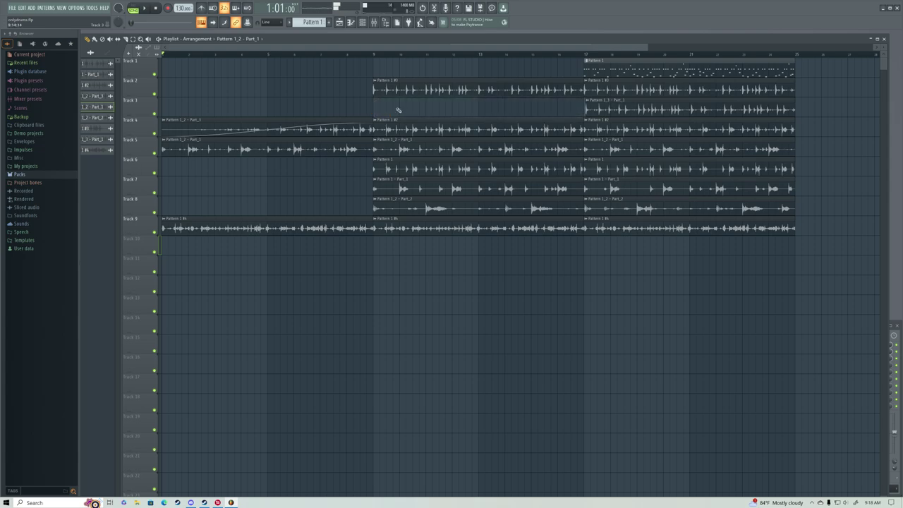
key("space")
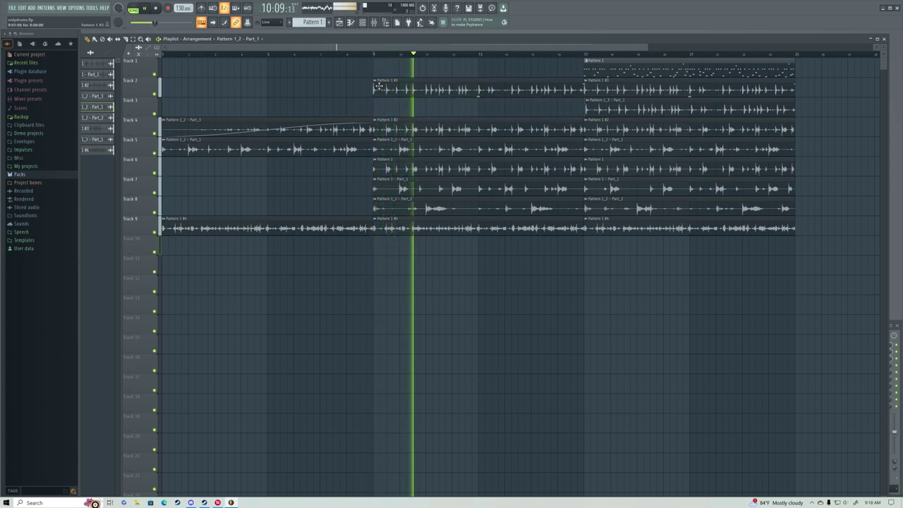
key("space")
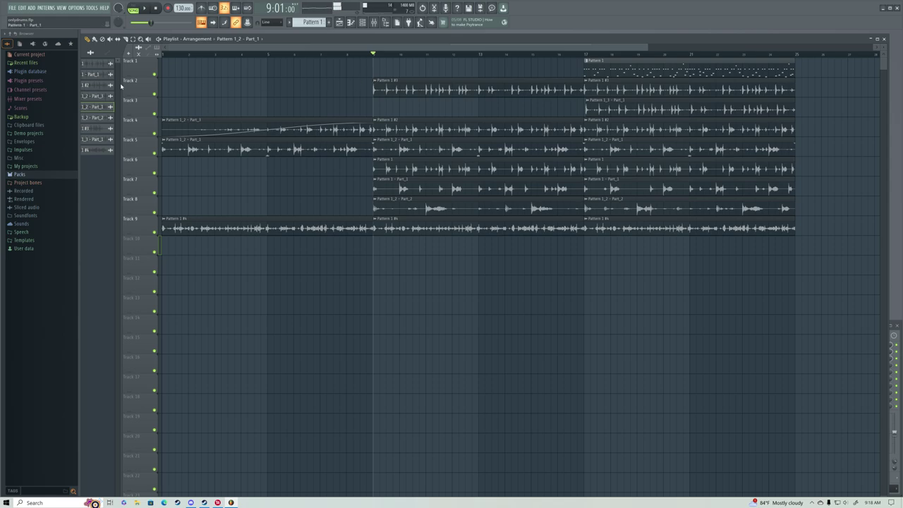
Step: Solo Track 2 and inspect the Pattern 1 #3 channel settings and its mixer insert
left_click(155, 94)
right_click(156, 95)
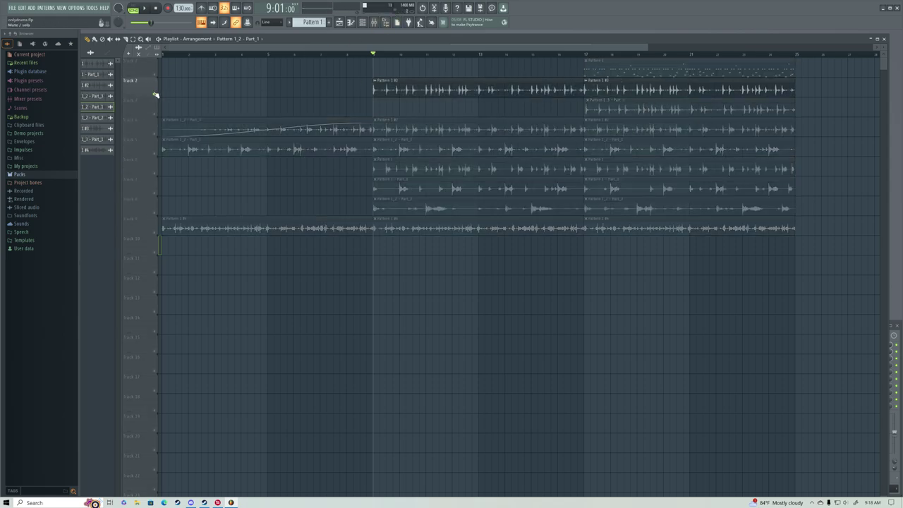
left_click(352, 22)
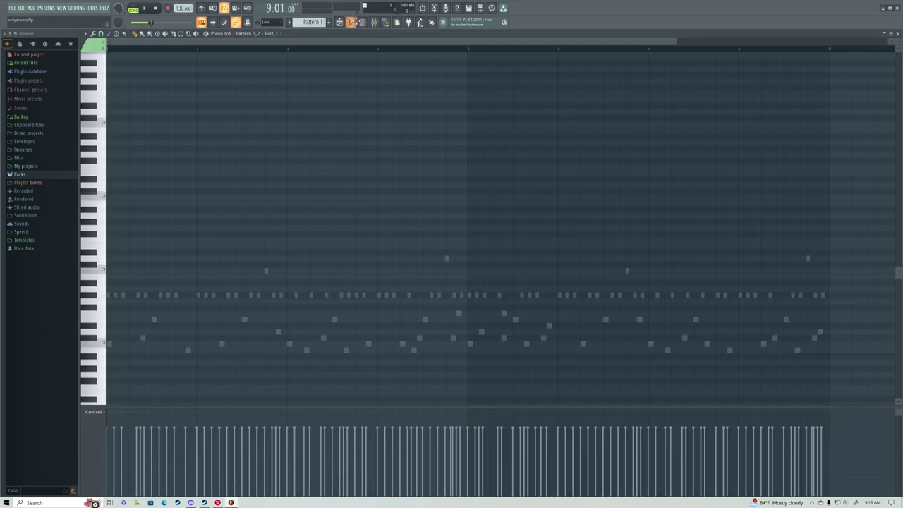
left_click(363, 23)
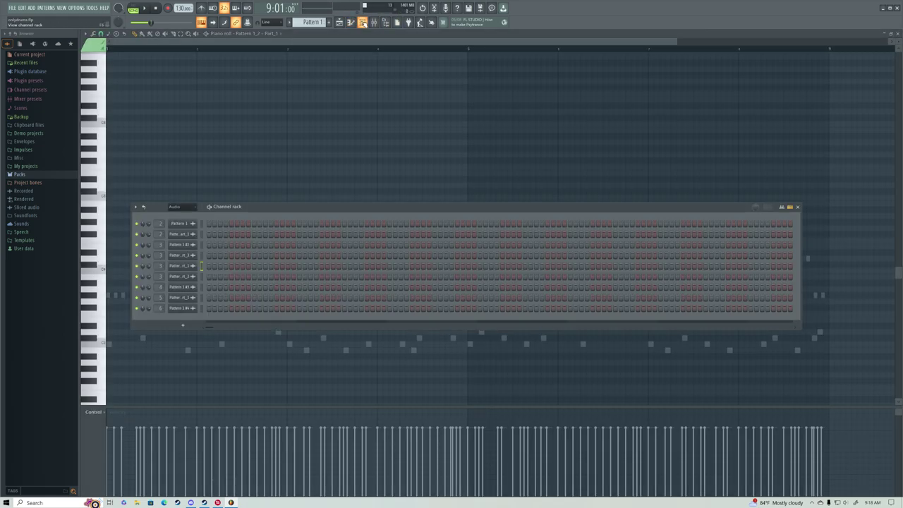
left_click(186, 289)
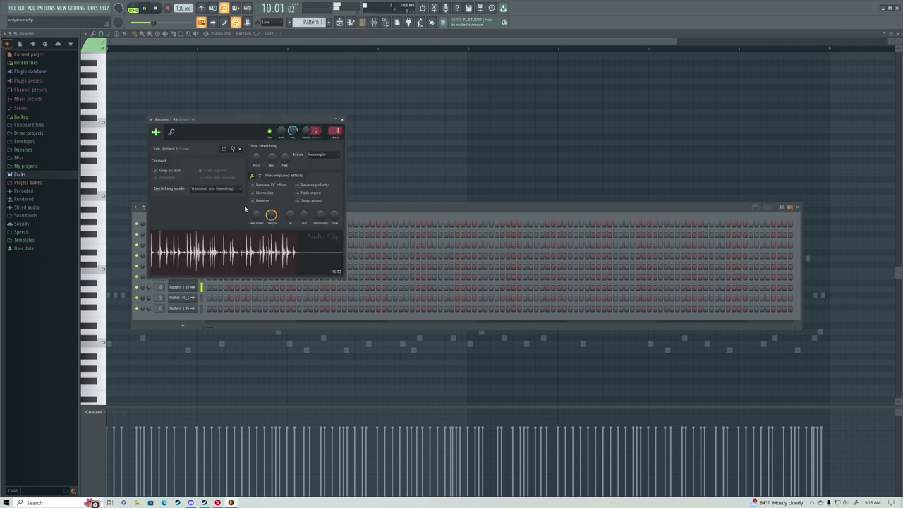
left_click(364, 23)
left_click(375, 23)
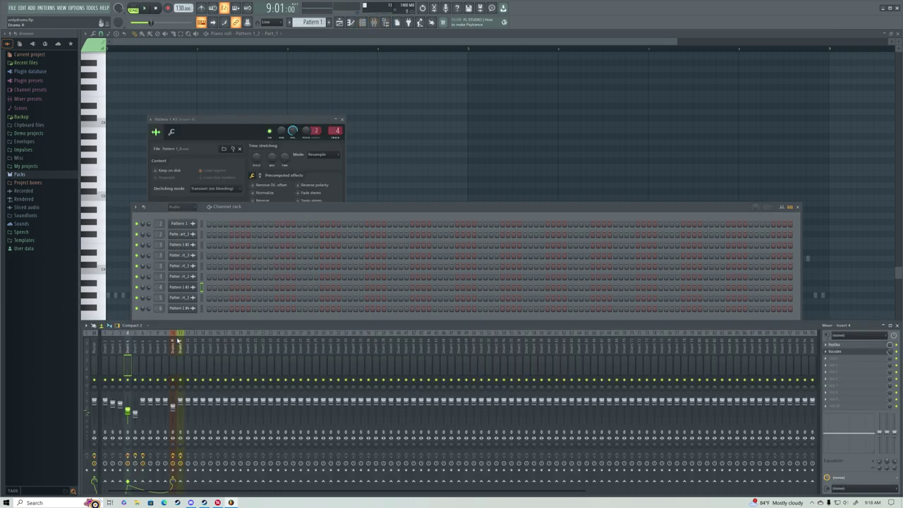
left_click(343, 120)
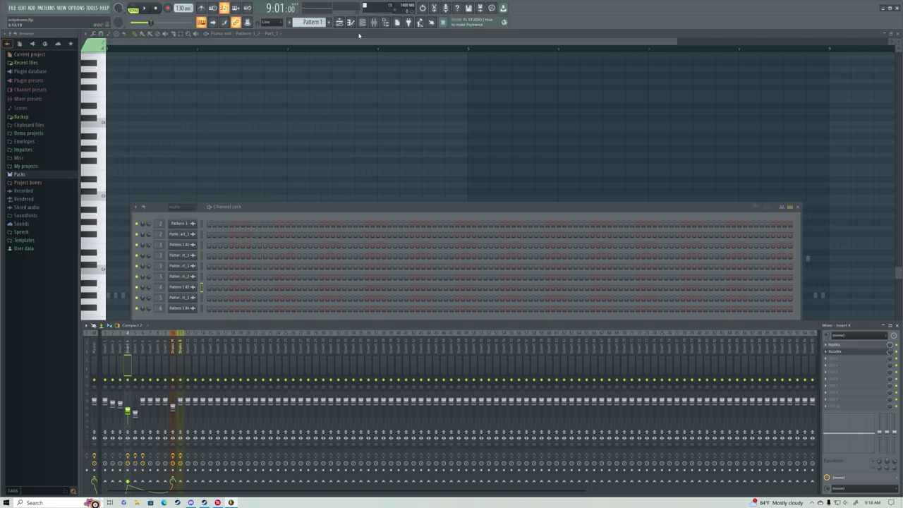
left_click(342, 25)
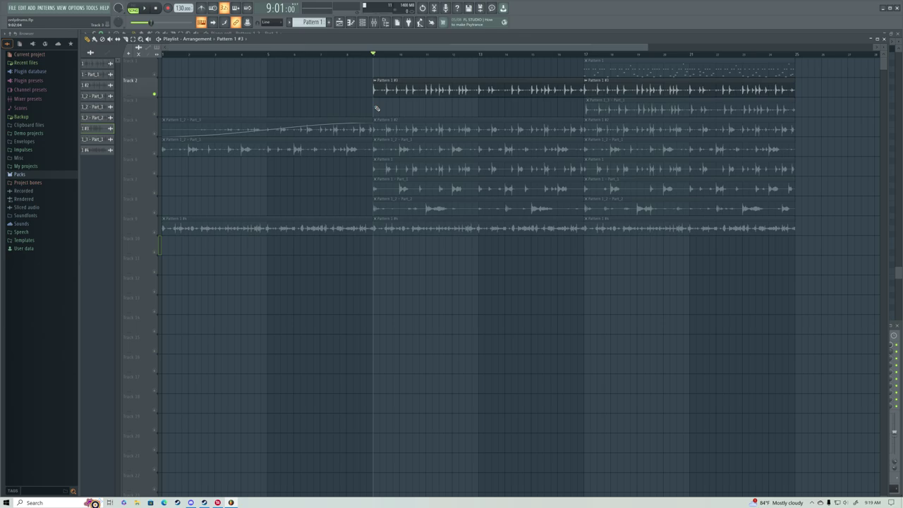
Step: Make the Pattern 1 #3 clip at bar 9 on Track 2 unique as a sample and audition it with the mixer shown
left_click(376, 82)
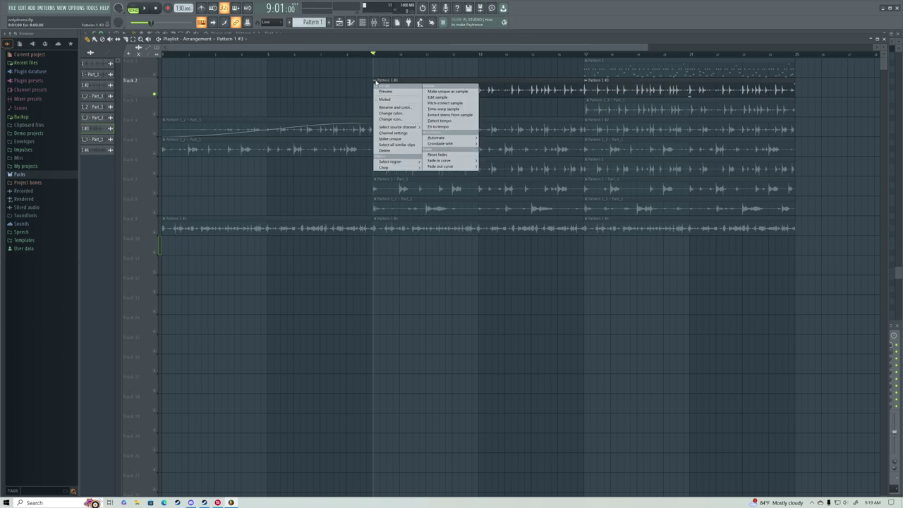
left_click(438, 91)
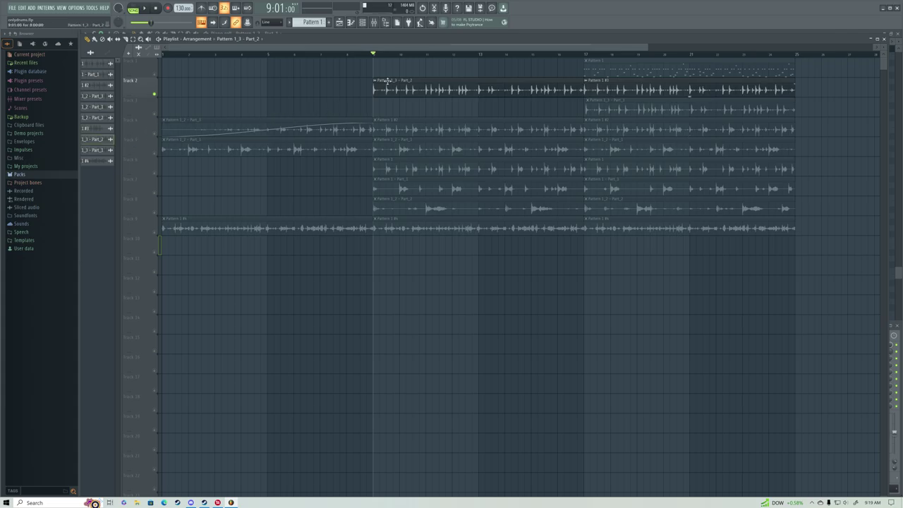
left_click(375, 22)
key("space")
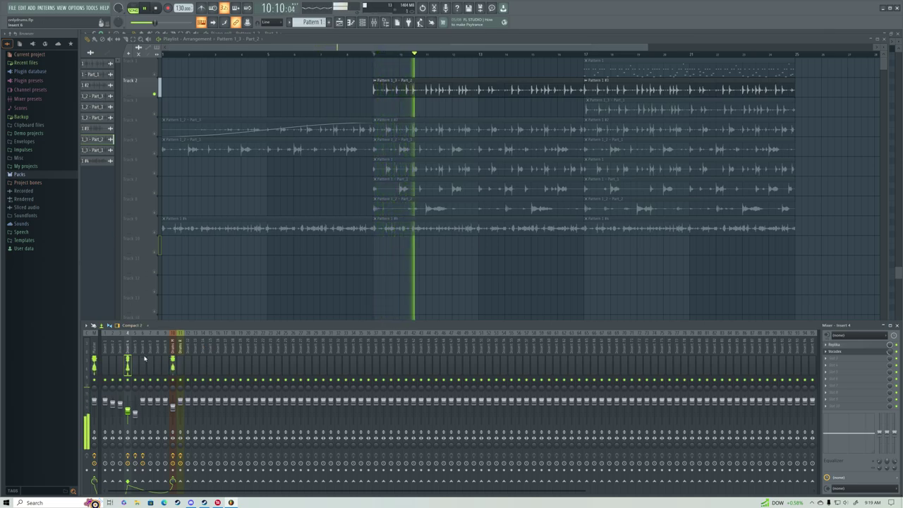
key("space")
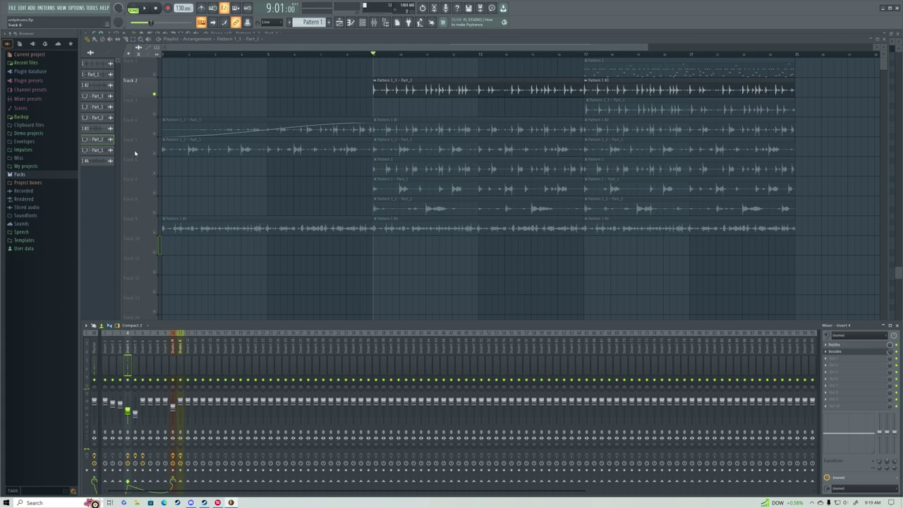
Step: Route the unique Pattern 1_3 - Part_2 channel to mixer insert 7 and play it soloed
left_click(363, 23)
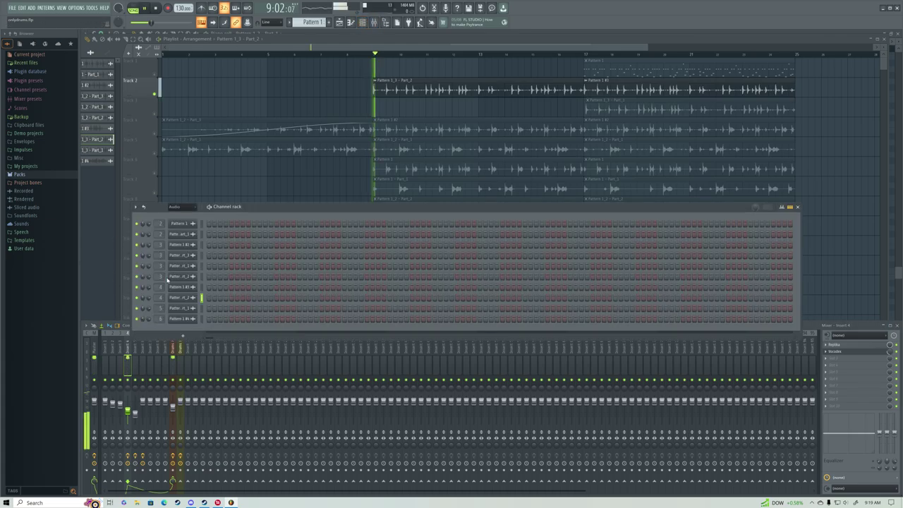
key("space")
scroll(160, 297, "up", 3)
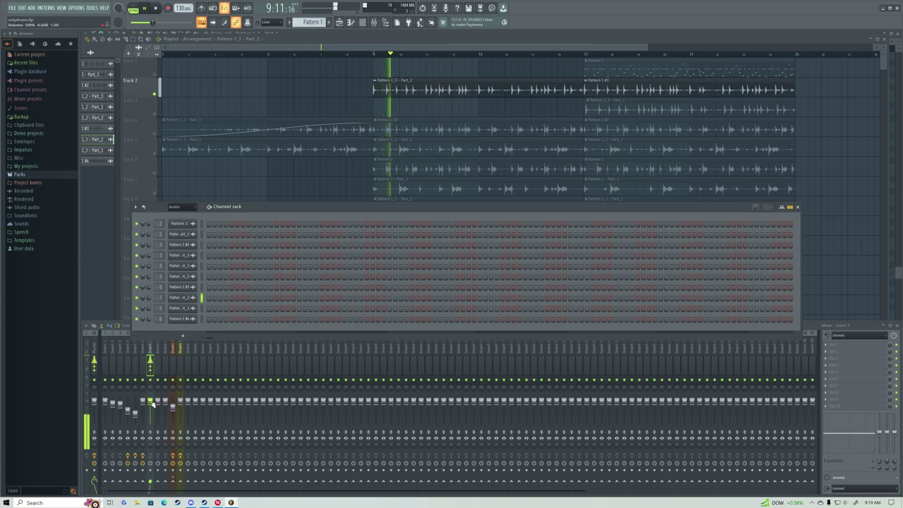
left_click(167, 337)
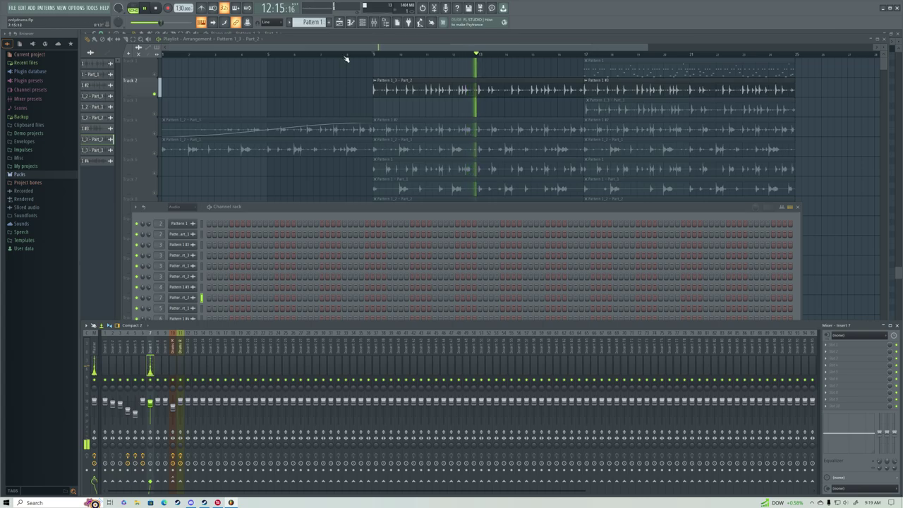
Step: Unsolo Track 2 and audition the full arrangement from bar 9 while watching the mixer levels
key("space")
key("F12")
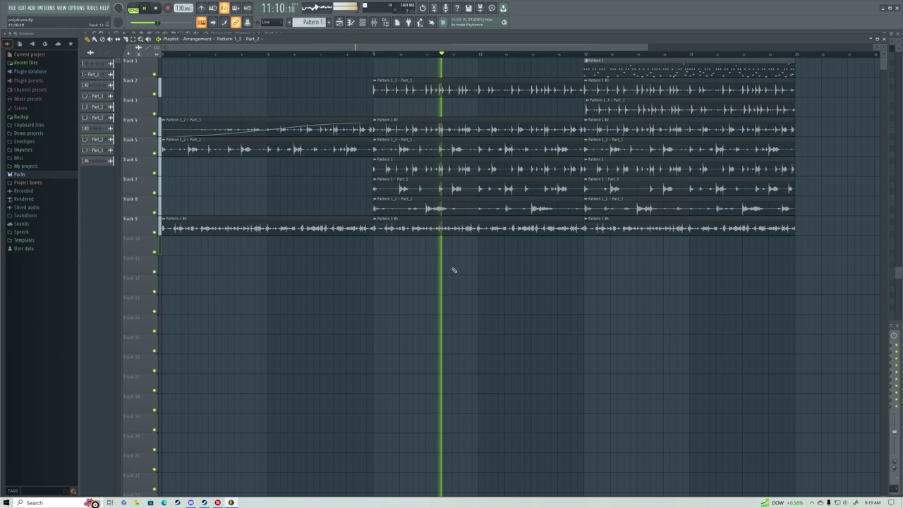
left_click(374, 22)
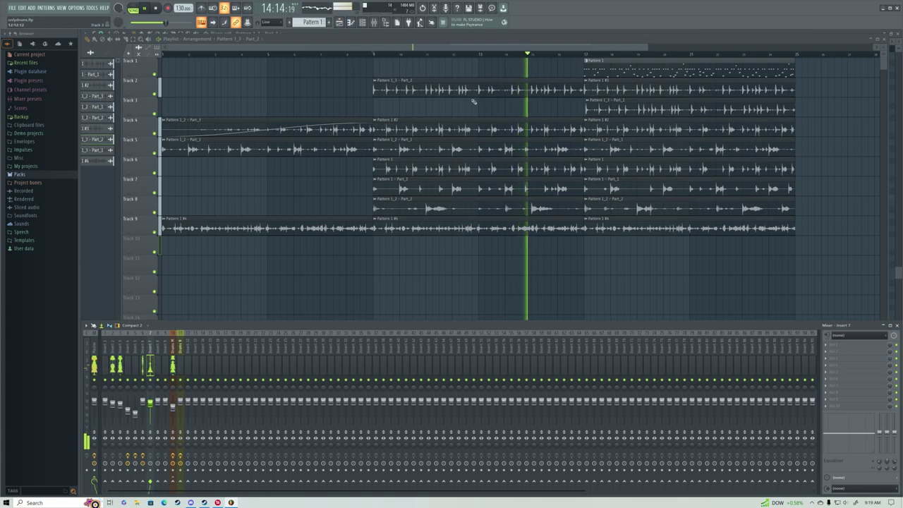
scroll(489, 54, "down", 2)
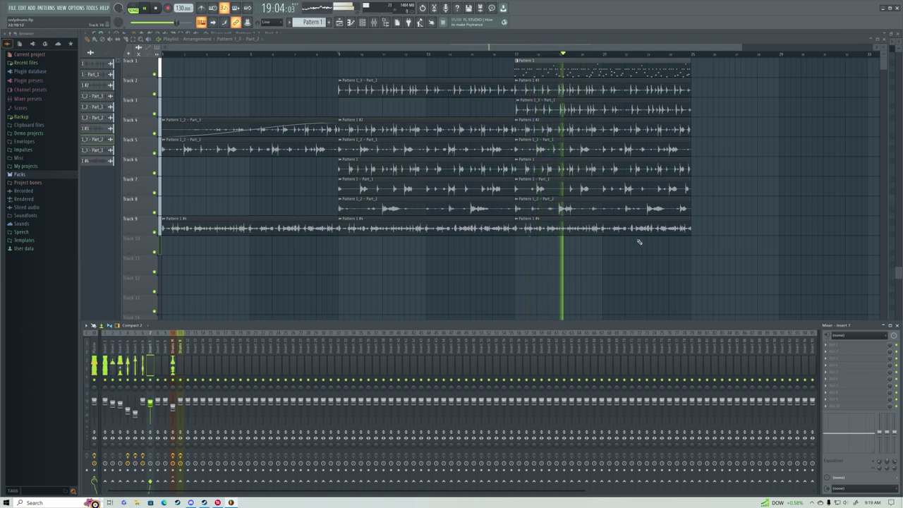
key("space")
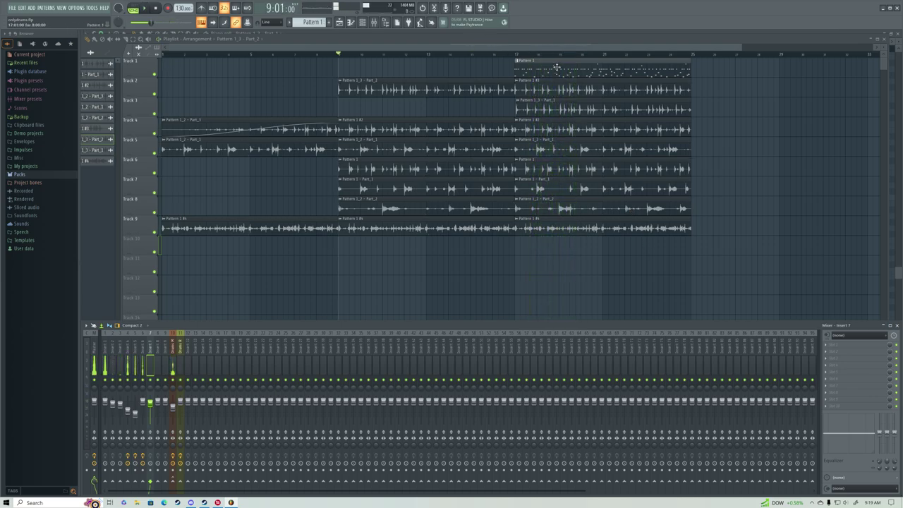
key("F9")
Step: Place Pattern 1 at bar 25 on Track 1 and paste copies of the bar 9 section's Track 2 to Track 9 clips at bar 25
left_click(698, 74)
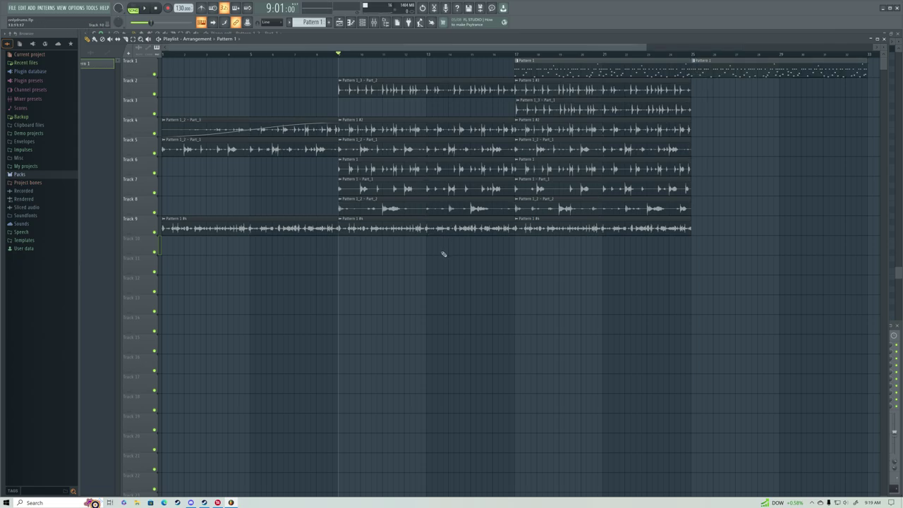
left_click_drag(443, 255, 431, 90)
left_click(696, 87)
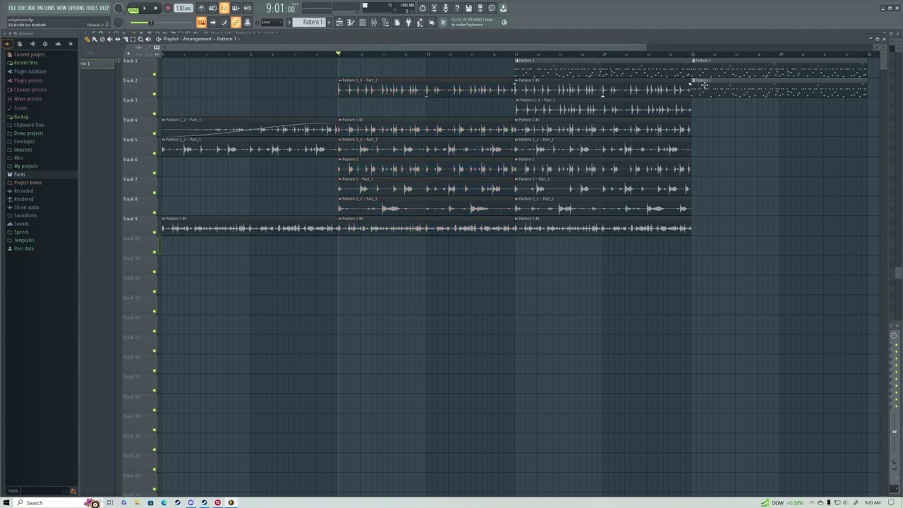
left_click(694, 55)
key("ctrl+v")
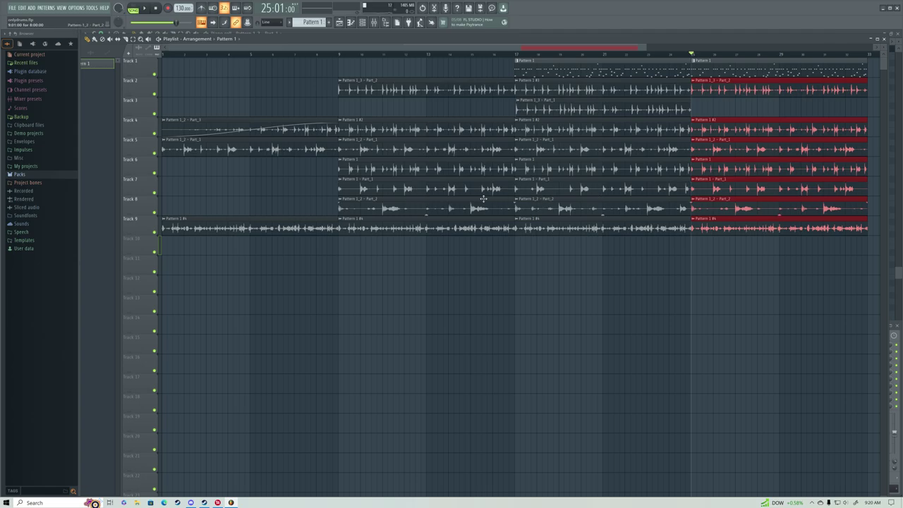
Step: Place a Pattern 1_3 - Part_1 clip on Track 3 one step after the start of bar 25
left_click_drag(567, 51, 630, 55)
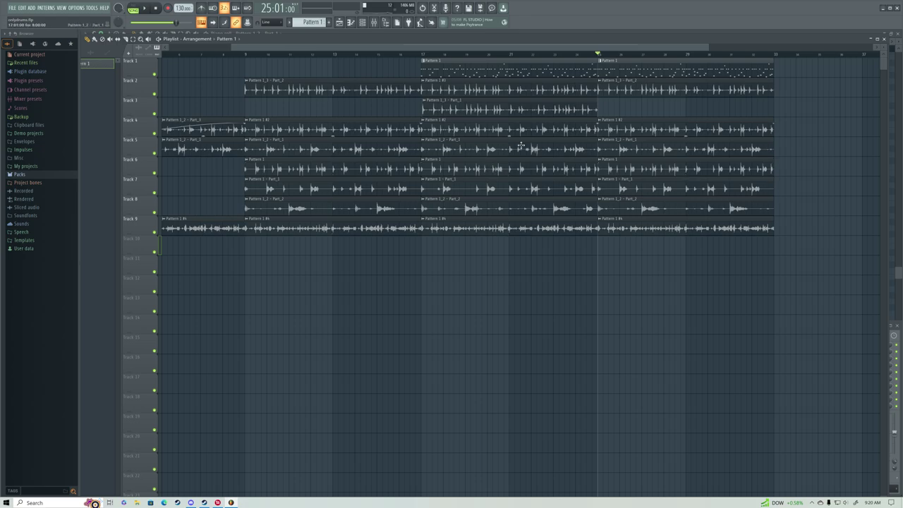
left_click(466, 104)
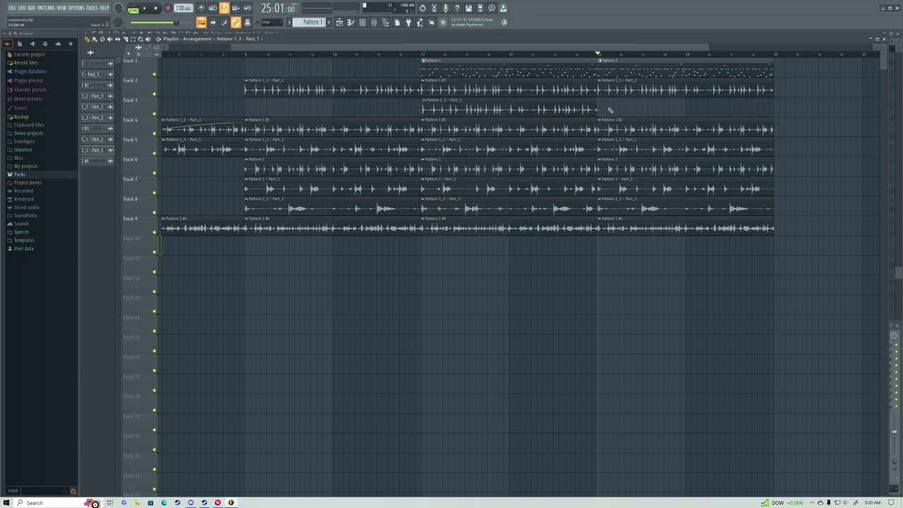
mouse_move(600, 110)
left_mouse_down()
mouse_move(819, 109)
mouse_move(593, 110)
left_mouse_up()
scroll(608, 64, "up", 4)
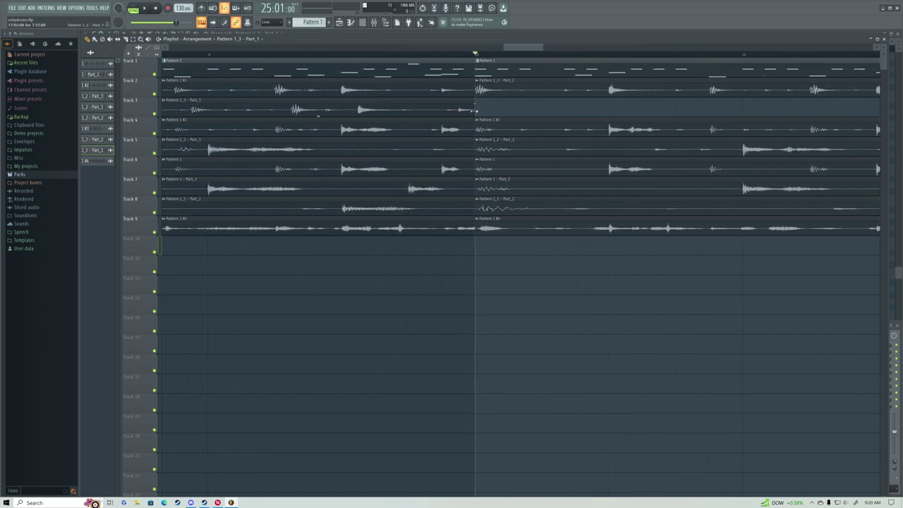
scroll(479, 47, "up", 2)
left_click(674, 103)
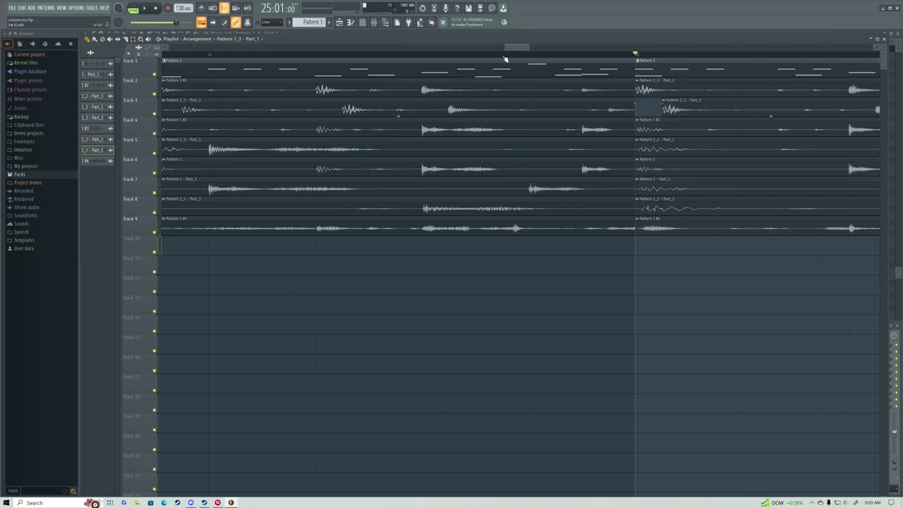
Step: Audition the section from bar 25 with the added Track 3 layer
left_click_drag(512, 47, 490, 57)
scroll(497, 59, "down", 5)
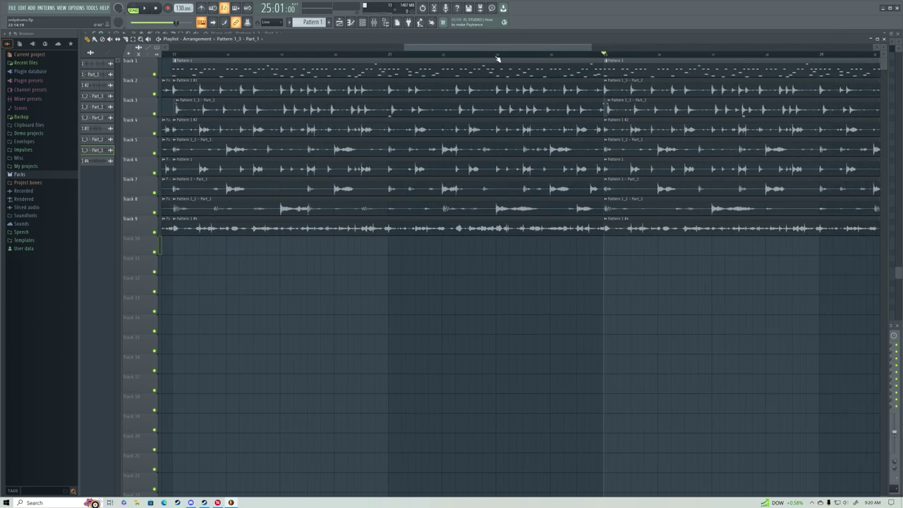
key("space")
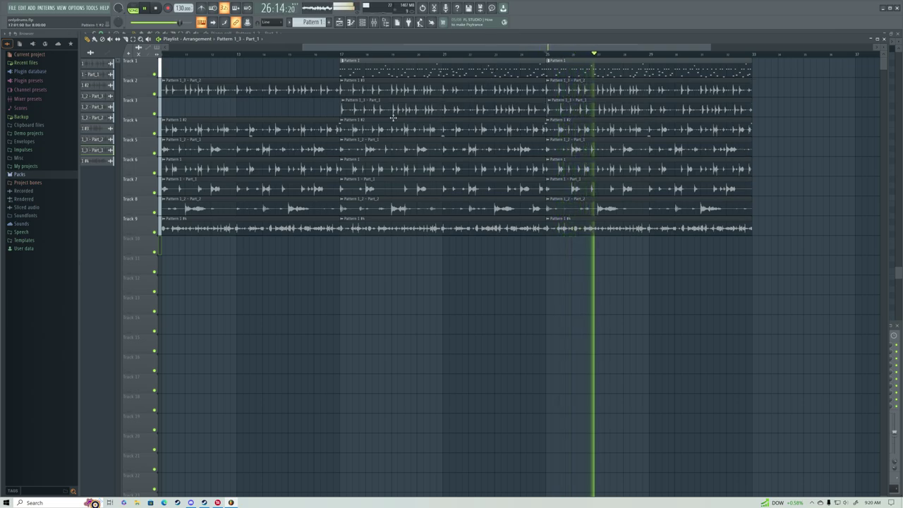
left_click_drag(419, 52, 367, 47)
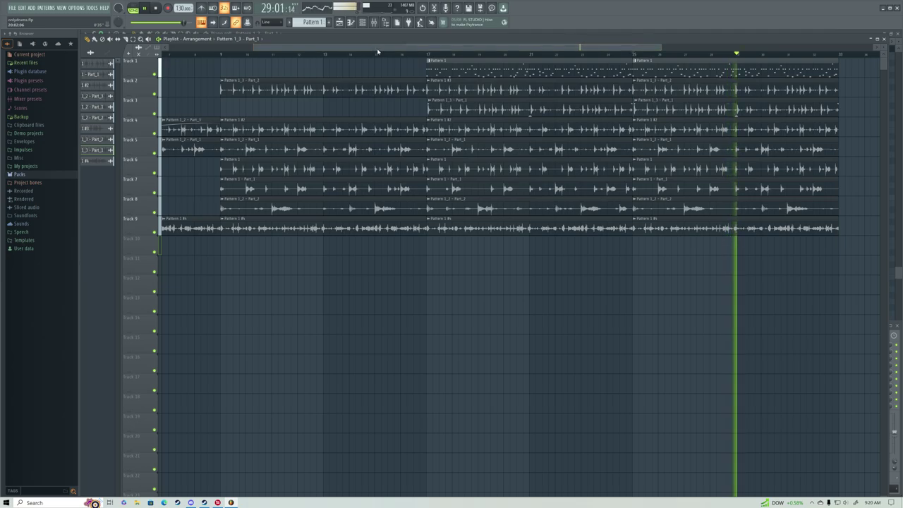
key("space")
Step: Remove the Pattern 1_3 - Part_2 clip at bar 25 on Track 2, place it again, and replay the section
right_click(647, 93)
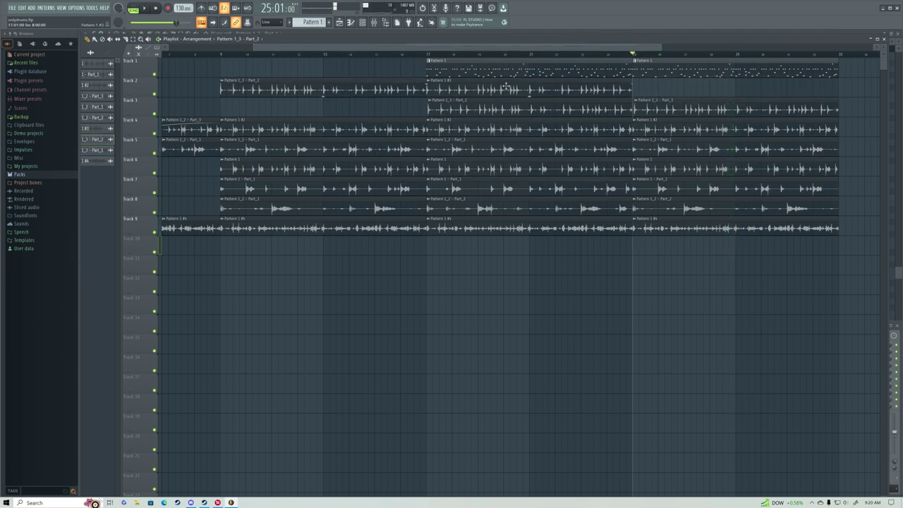
left_click(644, 87)
key("space")
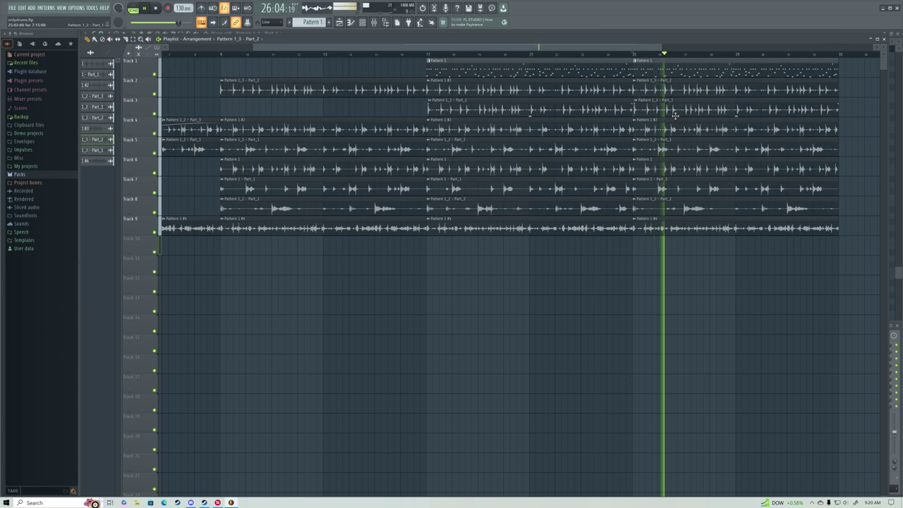
Step: Replay the section from bar 17 and, soloing each mixer channel in turn, set Insert 3's volume to 77% and Insert 2's to 82%
key("space")
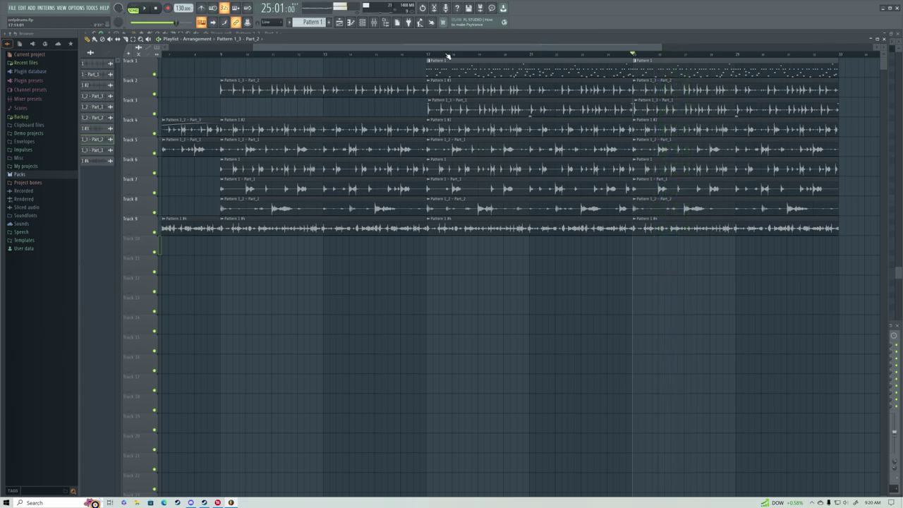
key("space")
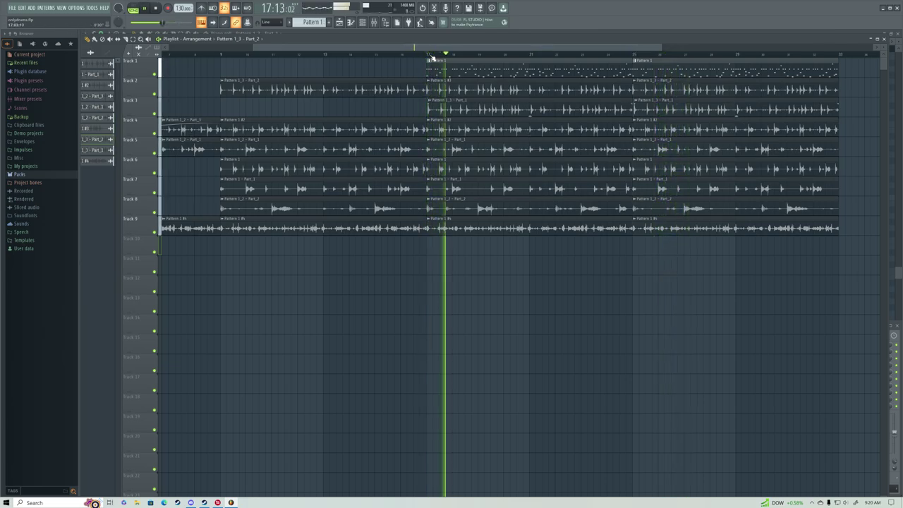
key("F9")
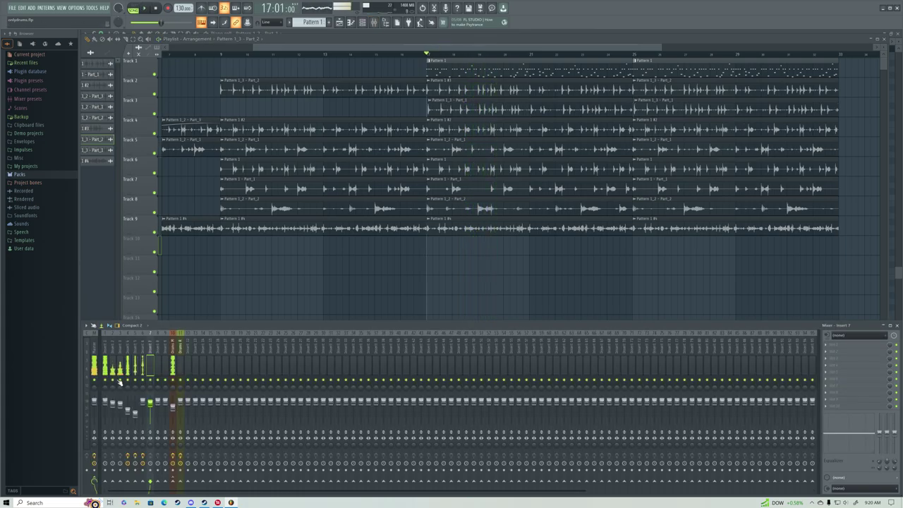
key("space")
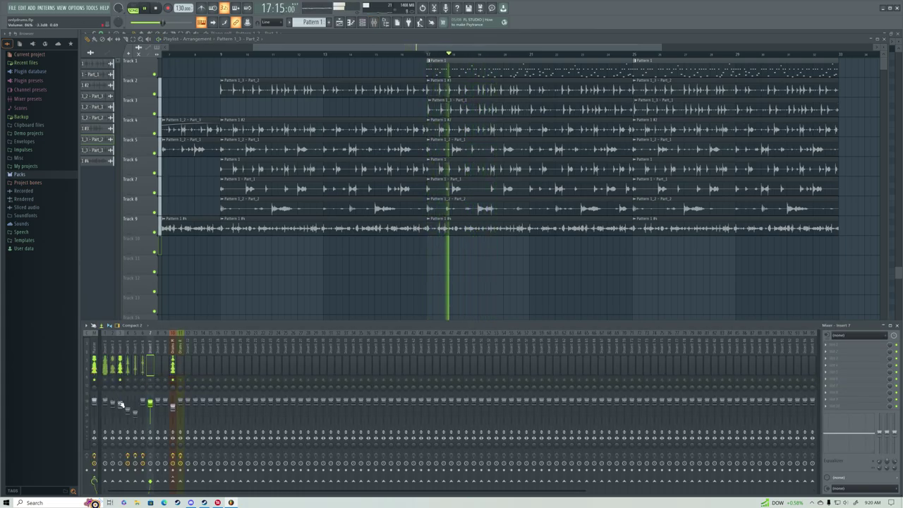
left_click(121, 404)
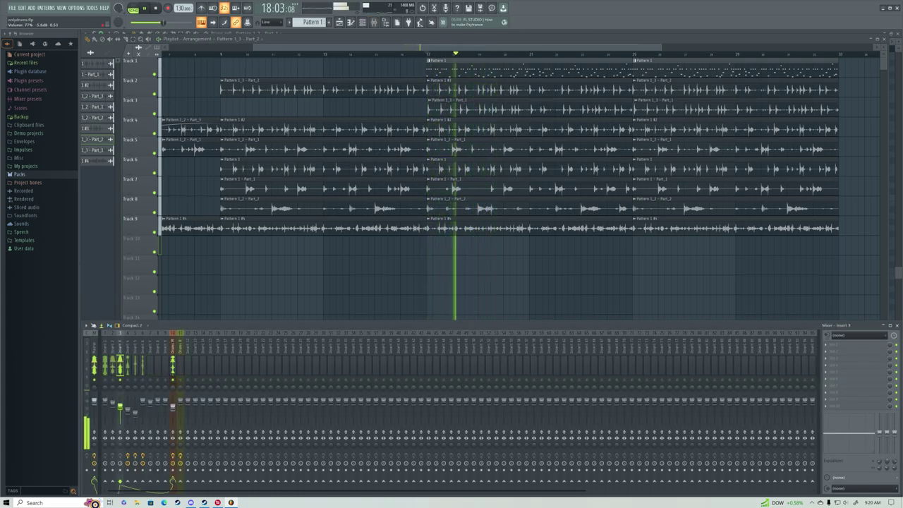
right_click(118, 382)
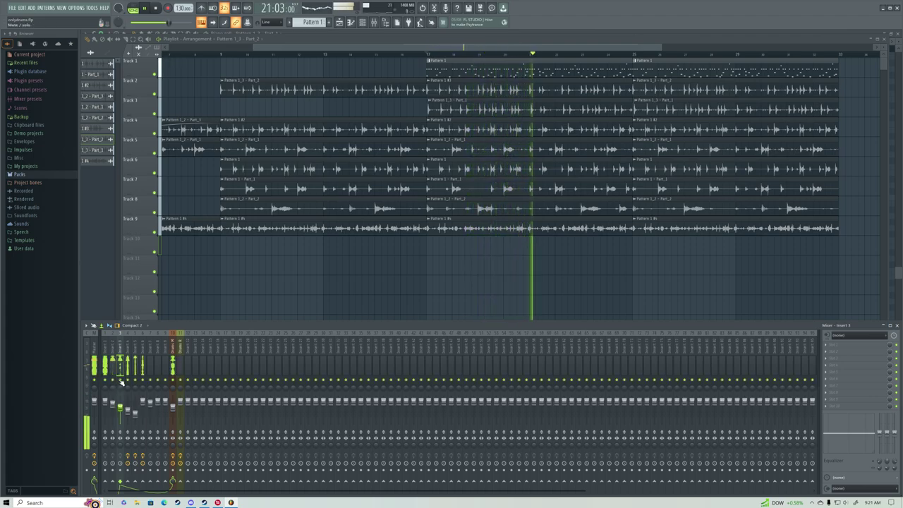
right_click(113, 383)
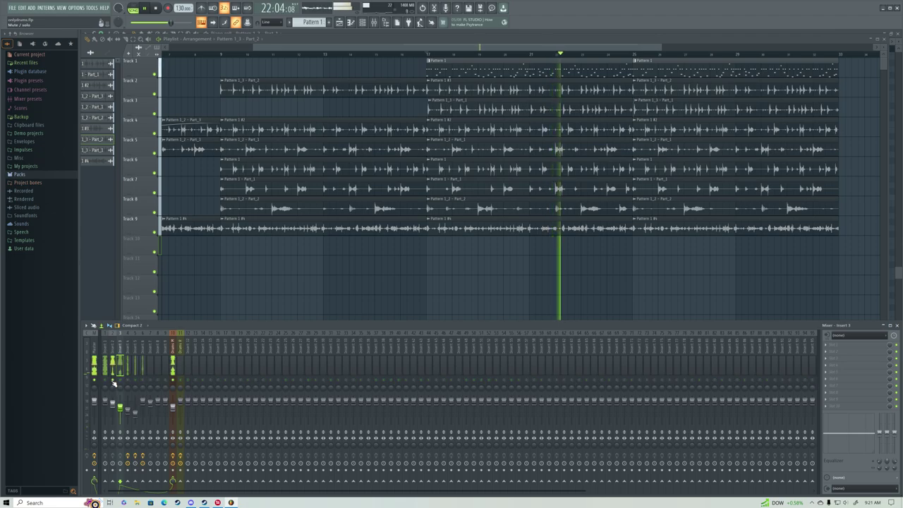
right_click(113, 382)
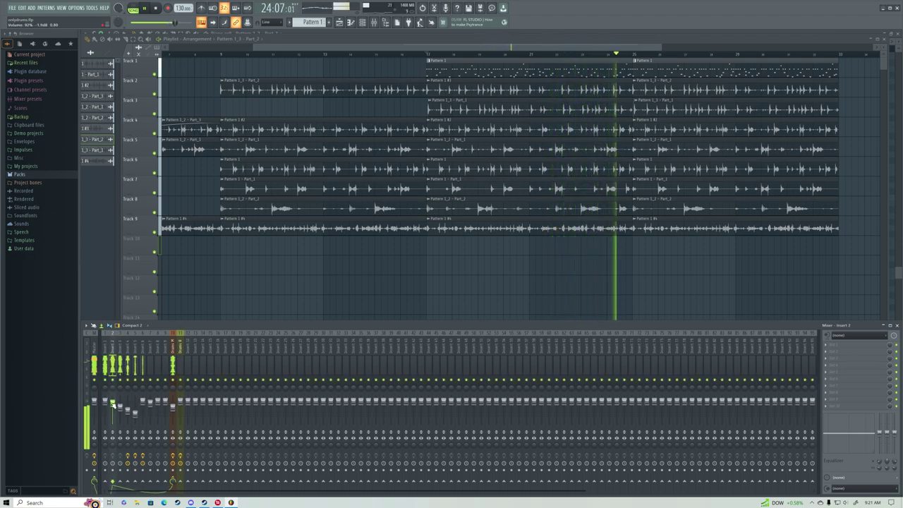
Step: Solo mixer Insert 1, add Solid Bus Comp in its first effect slot, and load the Drum Bus preset
right_click(104, 380)
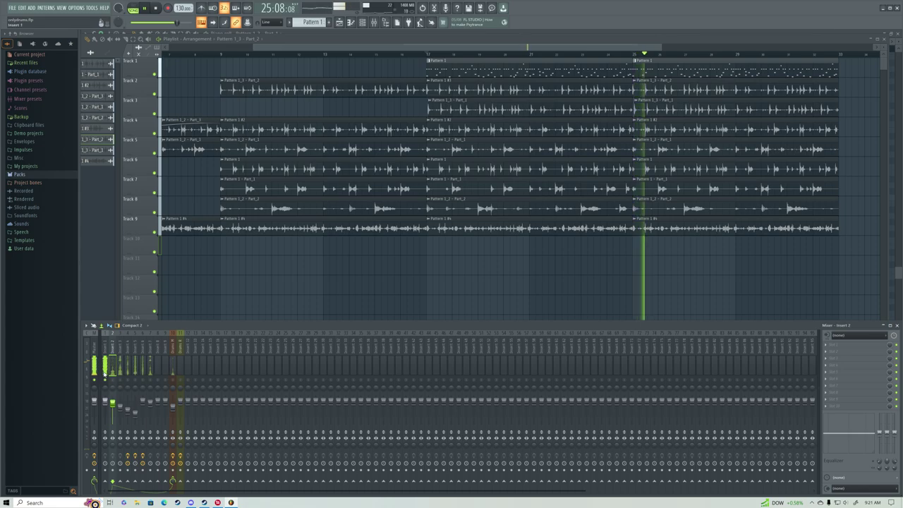
left_click(104, 379)
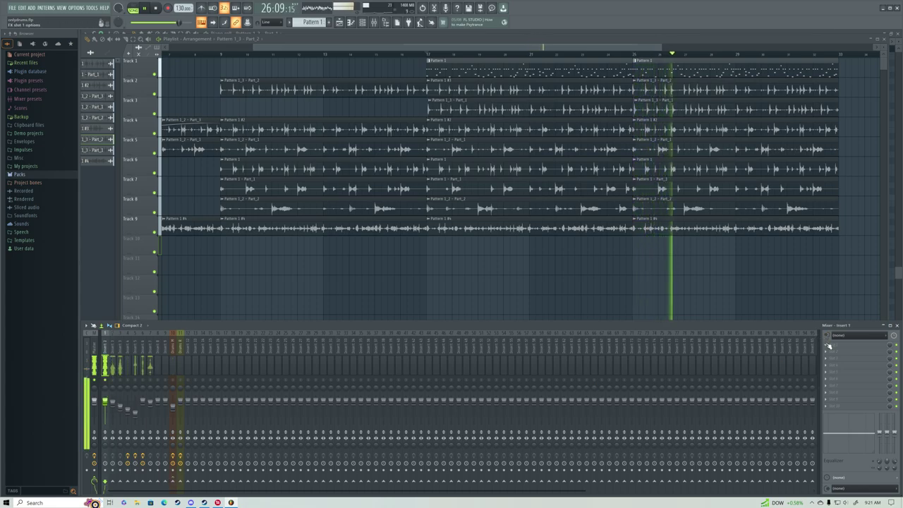
left_click(829, 346)
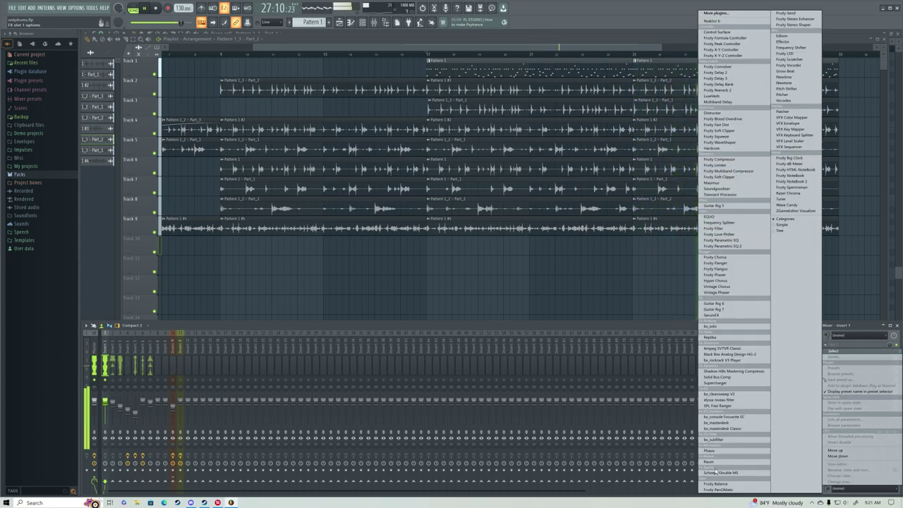
left_click(719, 376)
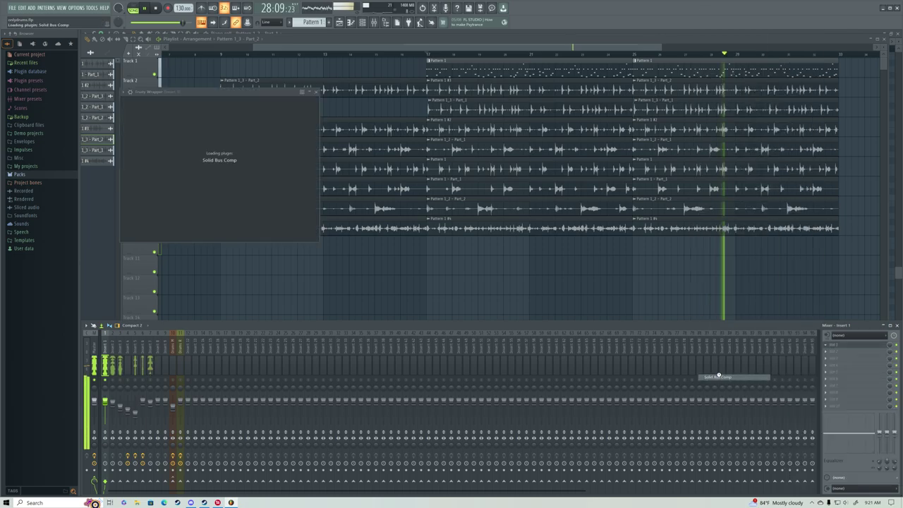
left_click(831, 347)
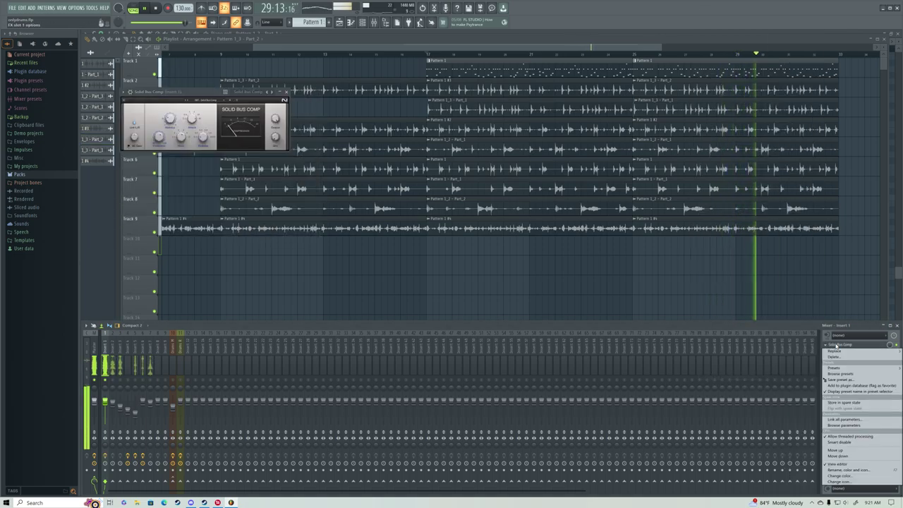
mouse_move(836, 351)
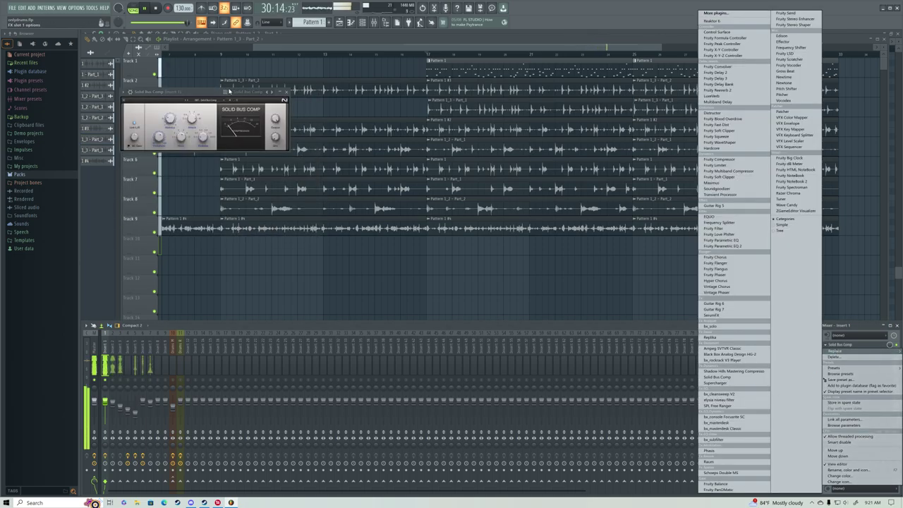
left_click(256, 91)
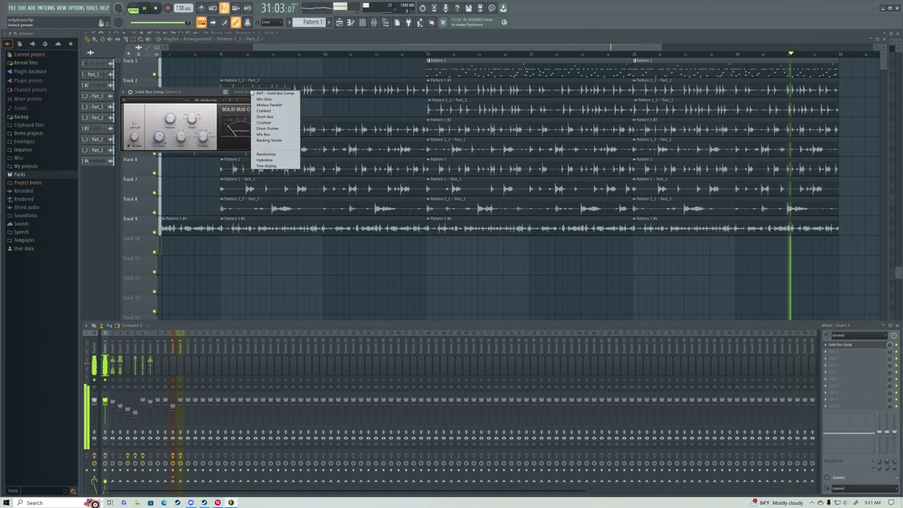
left_click(267, 117)
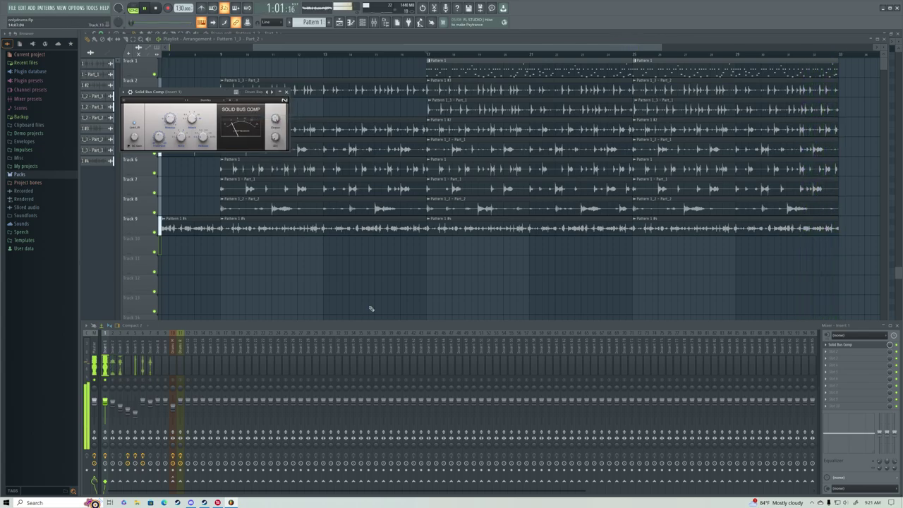
Step: Add Supercharger in Insert 1's second effect slot and load one of its presets
left_click(831, 347)
mouse_move(834, 358)
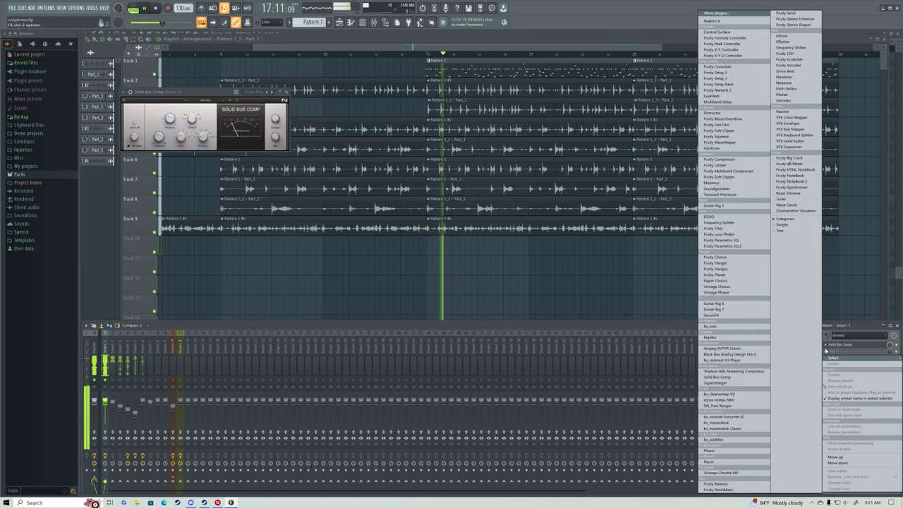
left_click(717, 382)
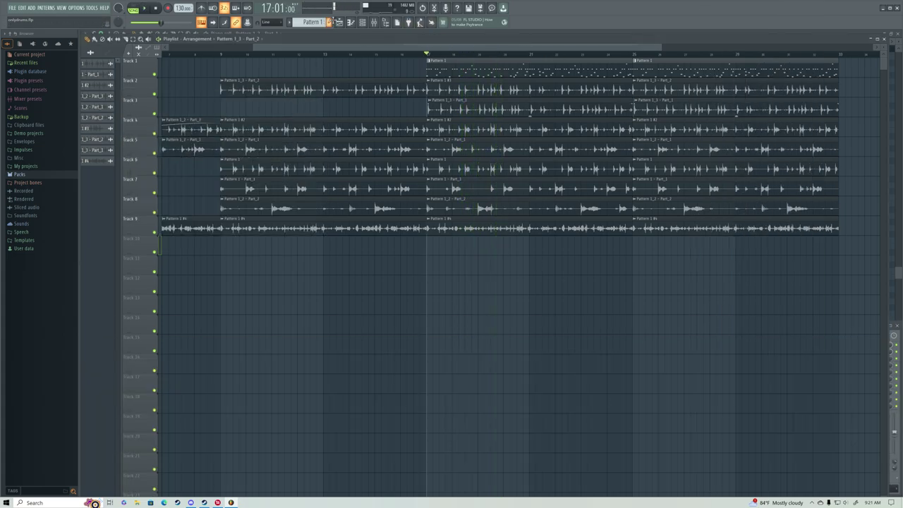
left_click(362, 22)
left_click(373, 22)
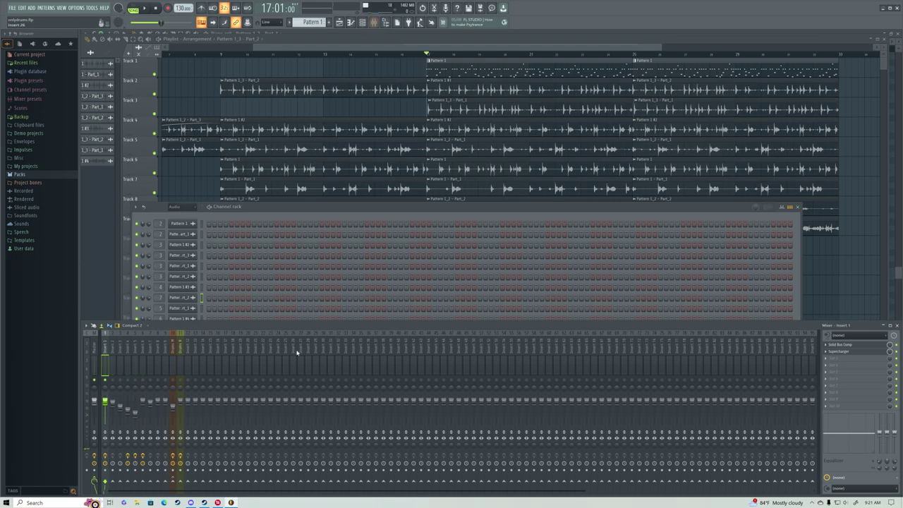
left_click(841, 351)
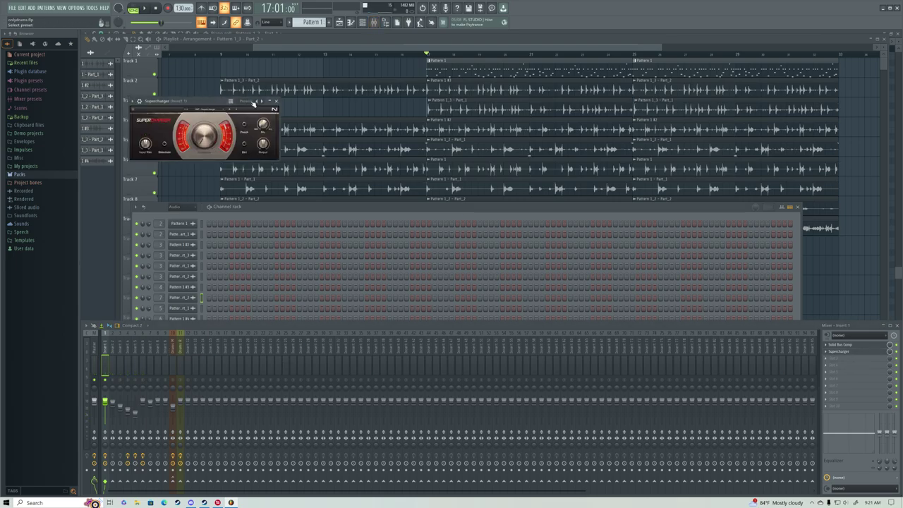
left_click(252, 104)
left_click(262, 110)
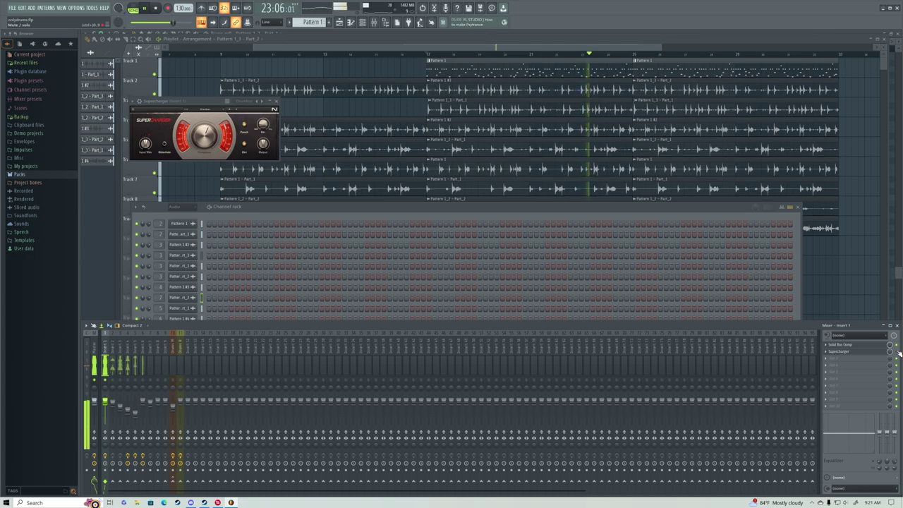
Step: End Insert 1's solo to restore the full mix, and close the Channel rack and Supercharger windows
right_click(108, 379)
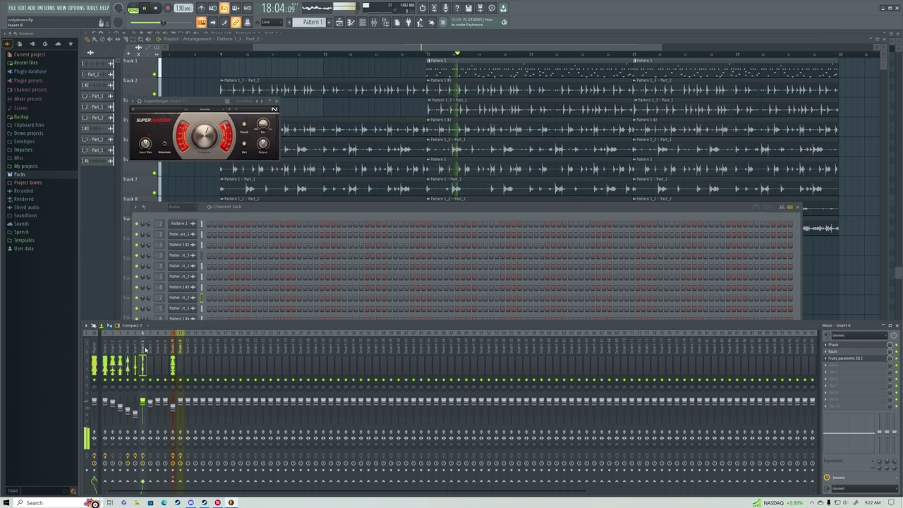
left_click(148, 348)
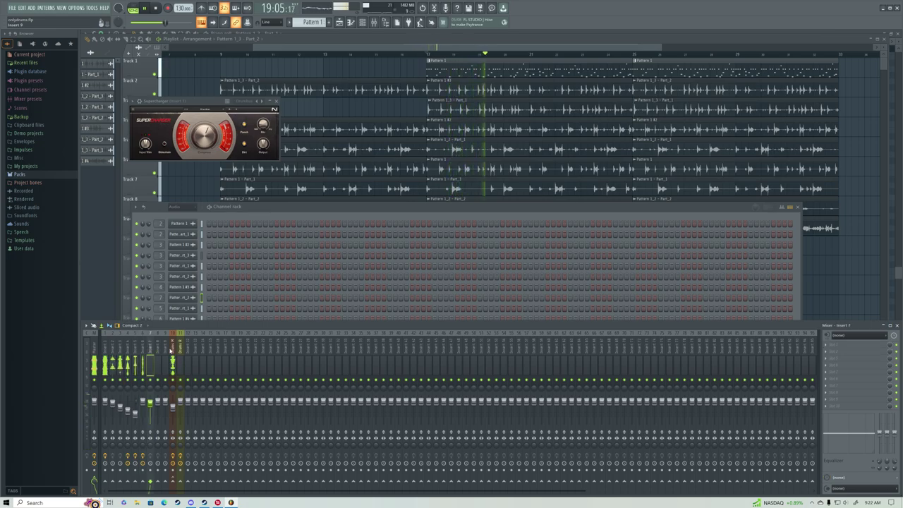
left_click(802, 206)
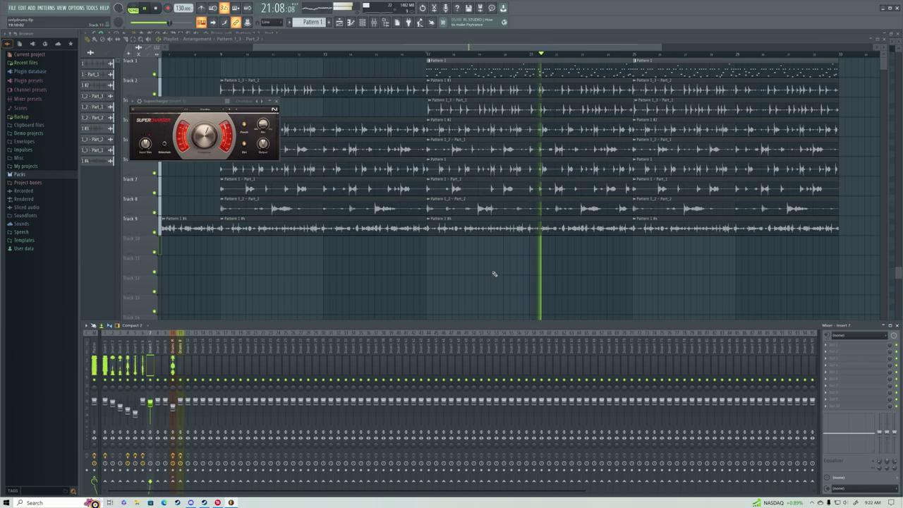
scroll(432, 59, "down", 3)
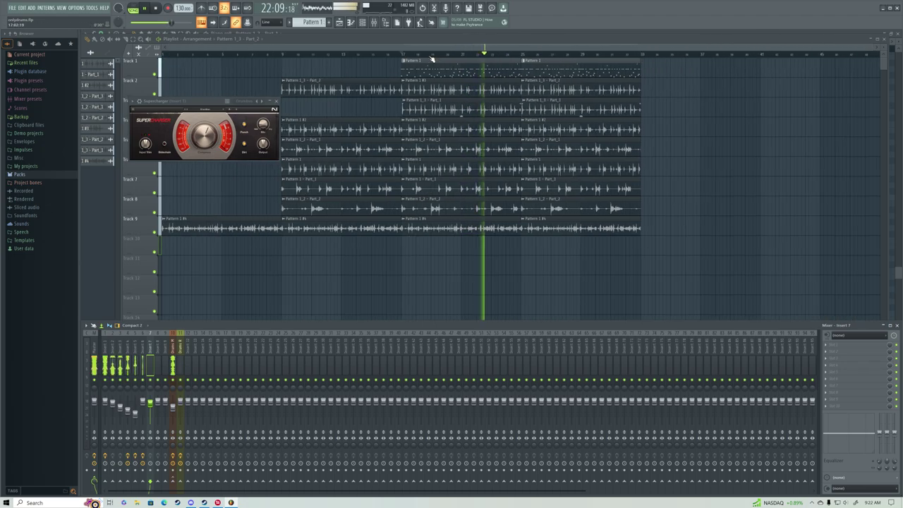
left_click(275, 102)
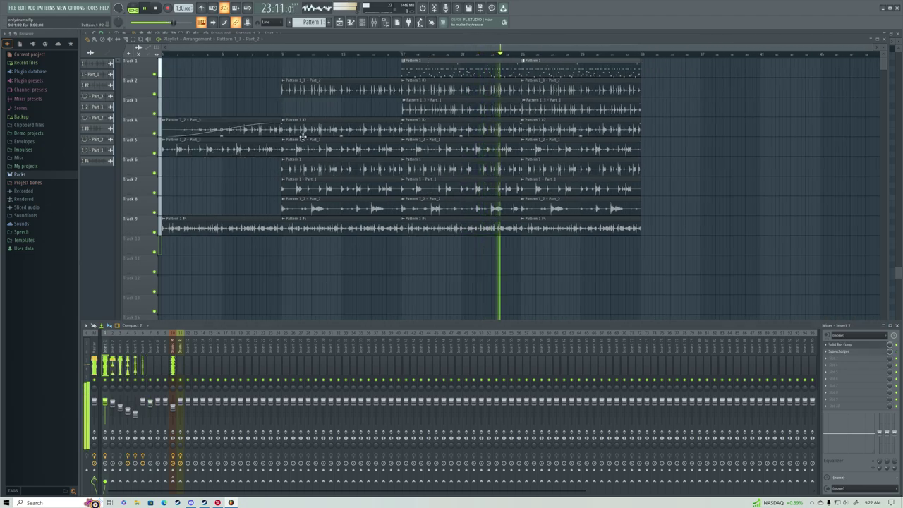
Step: Close the mixer, solo playlist Track 6, and audition it from bar 9
key("space")
left_click(154, 172)
key("F9")
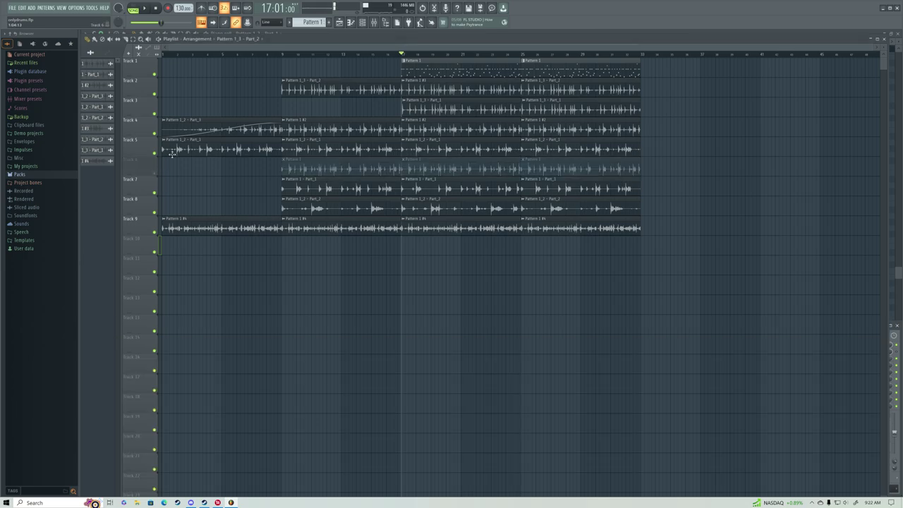
right_click(155, 173)
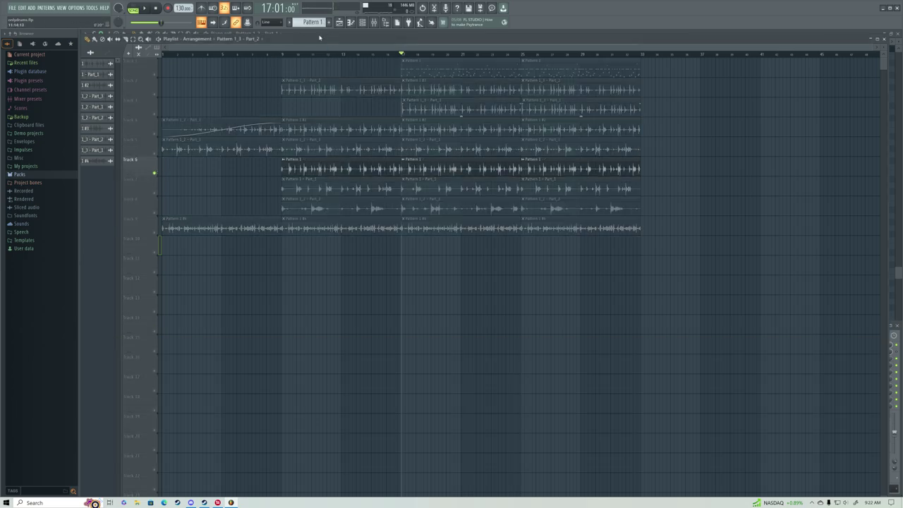
key("space")
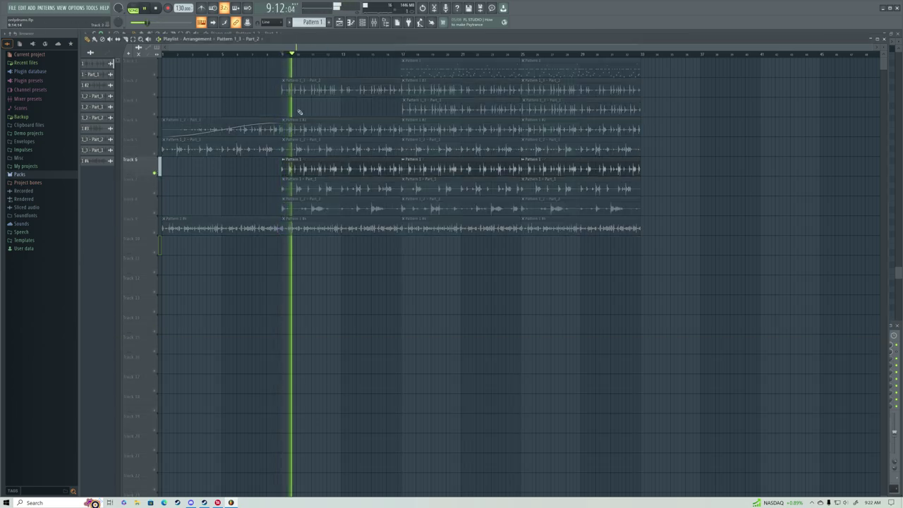
key("space")
Step: Solo Tracks 8 and 7 in turn, place a Pattern 1_2 - Part_2 clip at bar 1 on Track 8, and re-enable all tracks
right_click(156, 212)
right_click(155, 193)
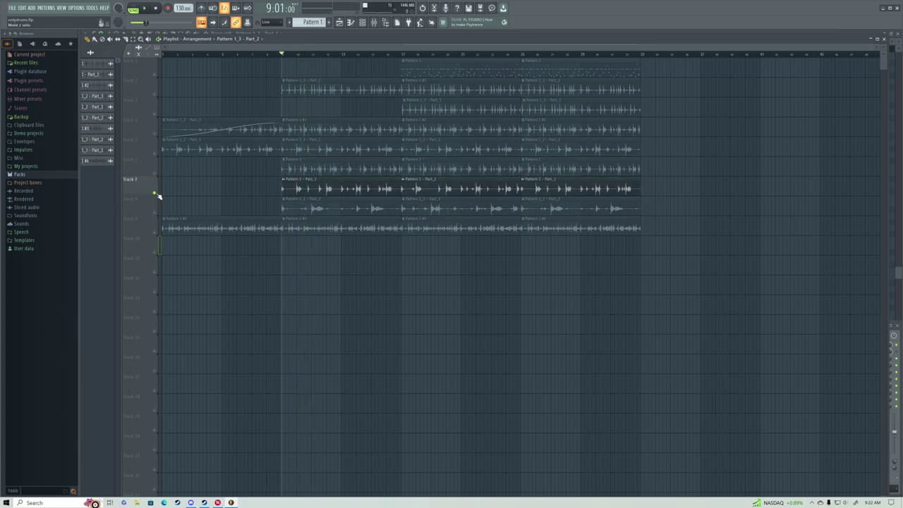
right_click(155, 193)
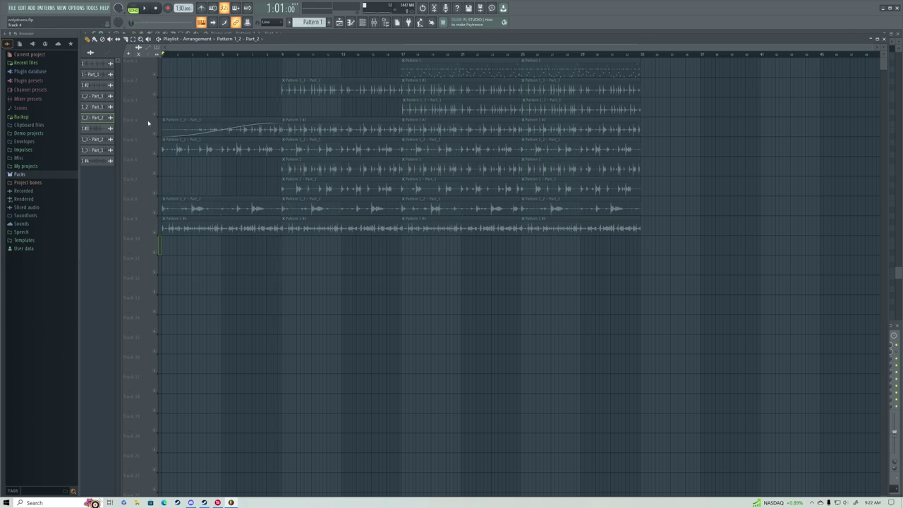
right_click(154, 232)
right_click(154, 232)
Step: Place a Pattern 1 - Part_1 clip at bar 1 on Track 7 and shorten the fade-in of Track 4's intro clip, auditioning the intro
key("space")
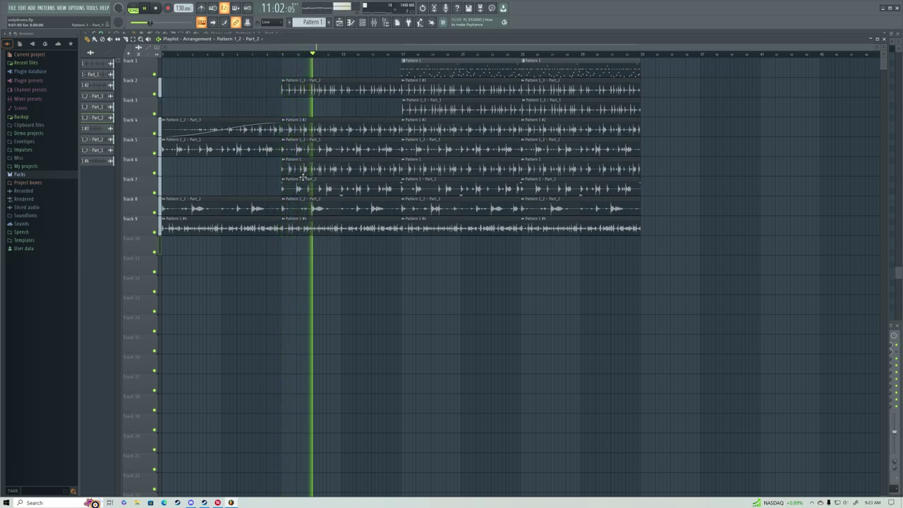
key("space")
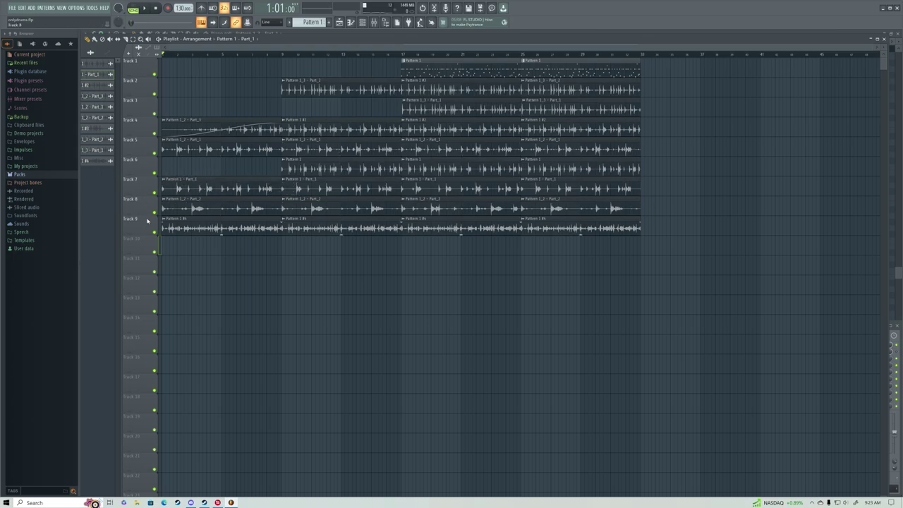
key("space")
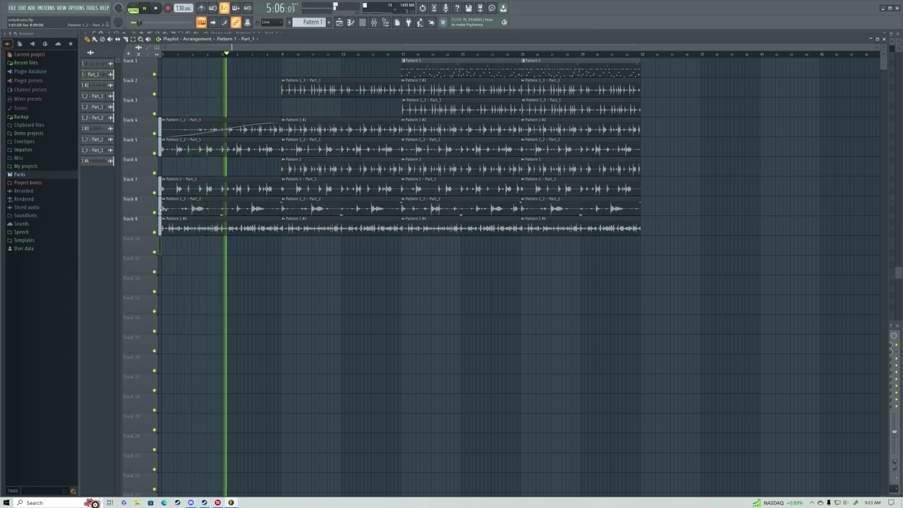
key("space")
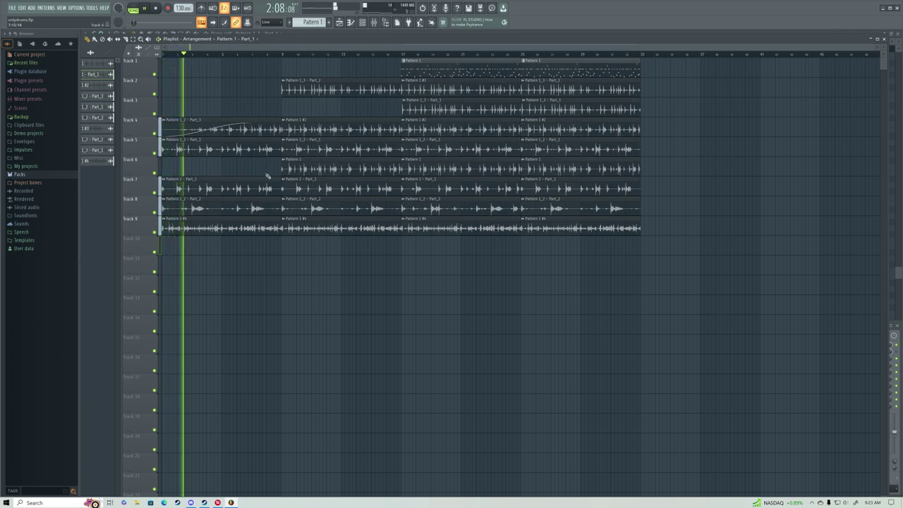
Step: Remove the fade-in from Track 4's intro clip and replay the intro from bar 1
key("space")
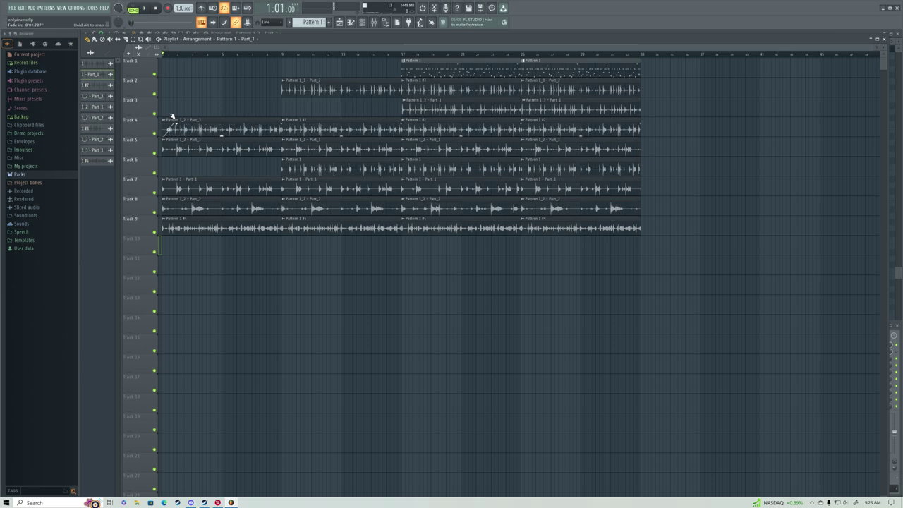
key("space")
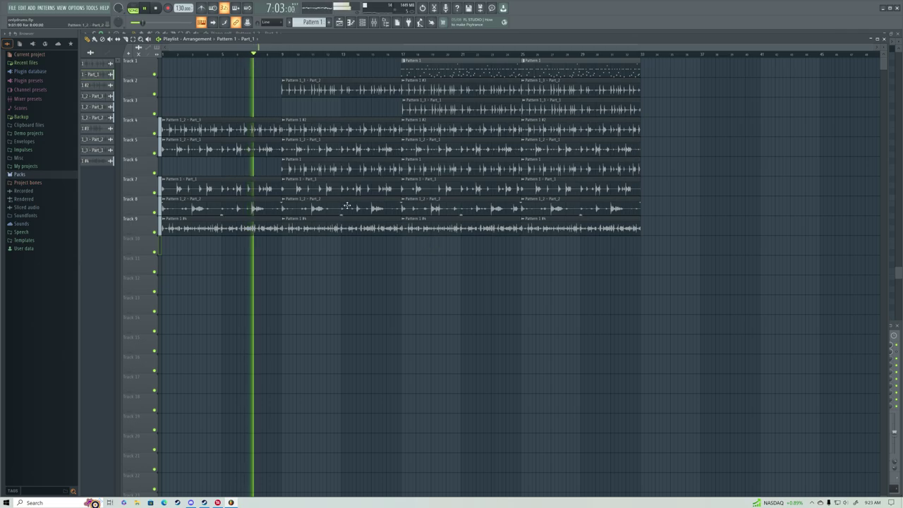
Step: Solo Track 6, place a Pattern 1 clip at bar 1 on it, re-enable all tracks and play the arrangement
left_click(154, 159, "ctrl")
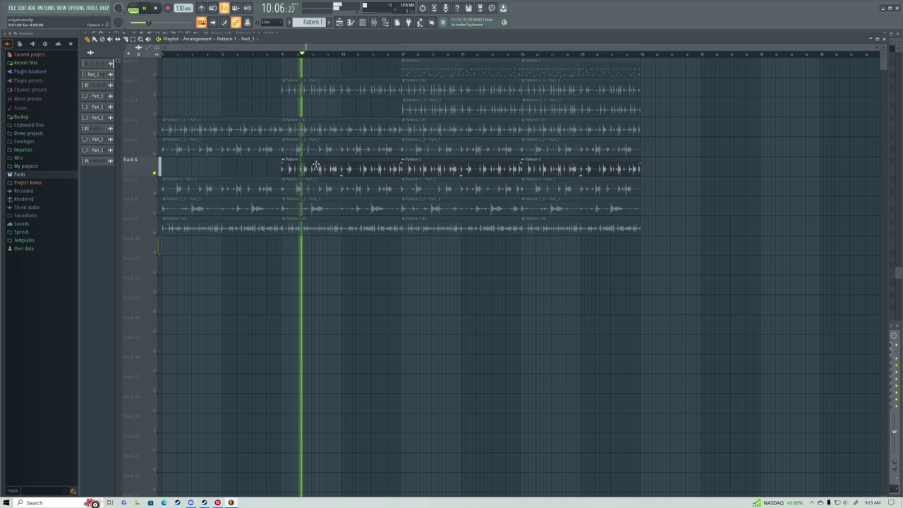
key("space")
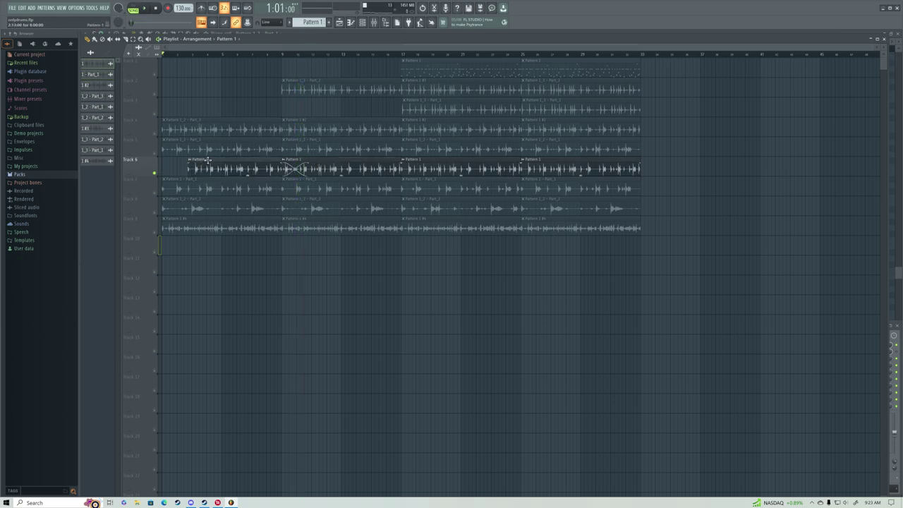
left_click(154, 173, "ctrl")
key("space")
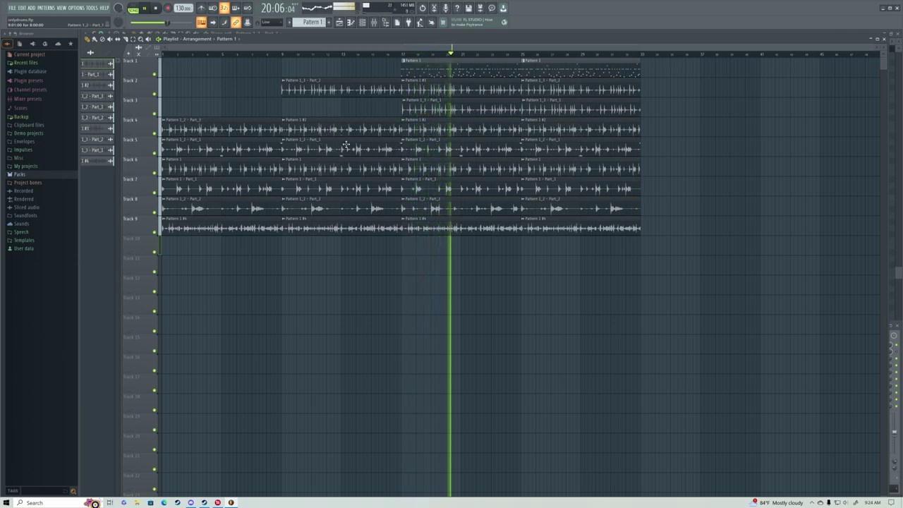
Step: Save the project, then audition the lead-in to bar 17 and the start of the song before stopping playback
key("ctrl+s")
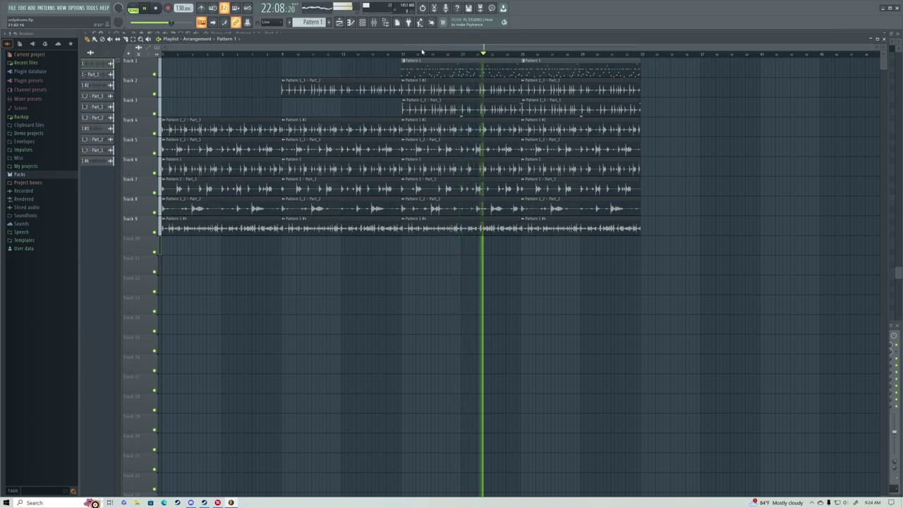
left_click_drag(422, 52, 380, 55)
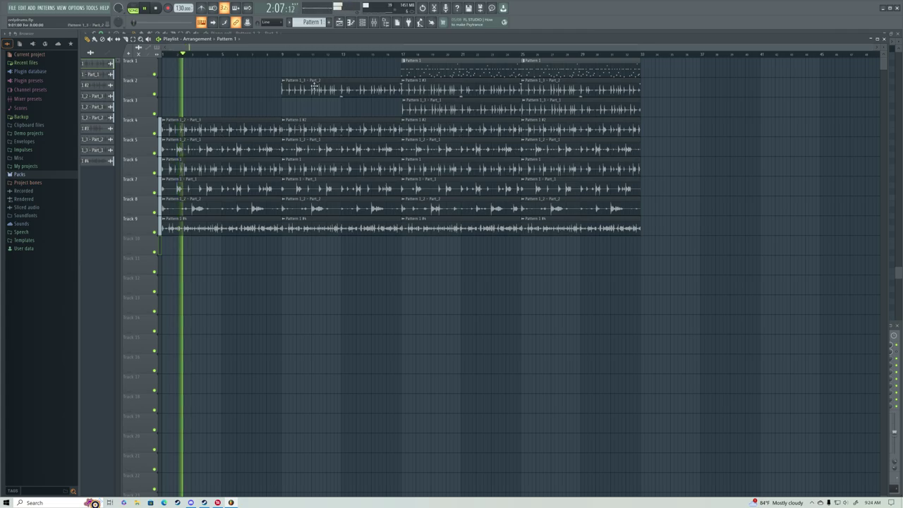
key("space")
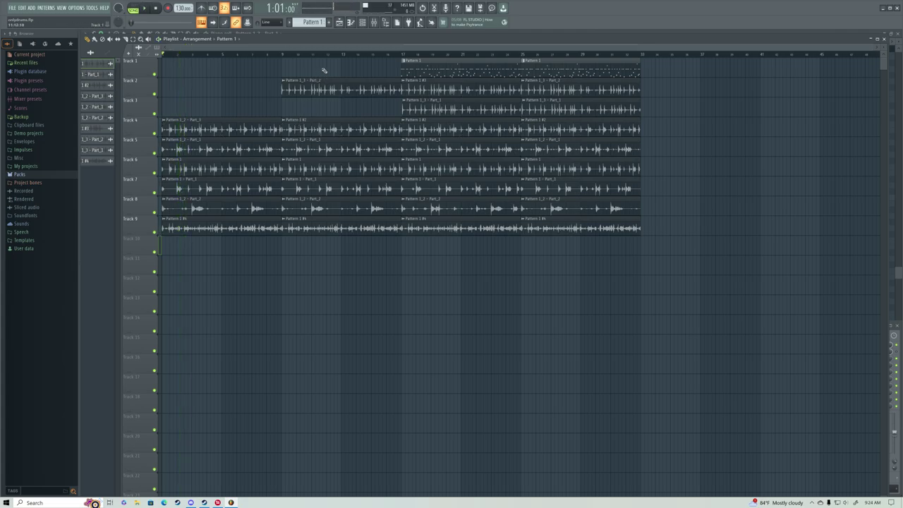
Step: Copy the bar 9 to 17 clips of Track 2 and Tracks 4 to 9, and paste them at bar 33
left_click_drag(339, 227, 337, 227)
left_click(643, 55)
key("ctrl+v")
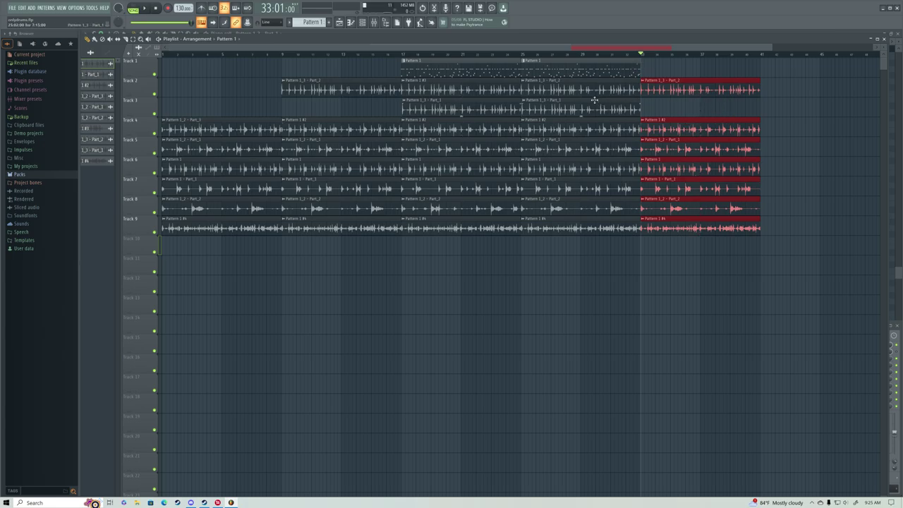
Step: Place a Pattern 1_3 - Part_1 clip at bar 33 on Track 3 and audition the arrangement from bar 1
scroll(639, 64, "up", 5)
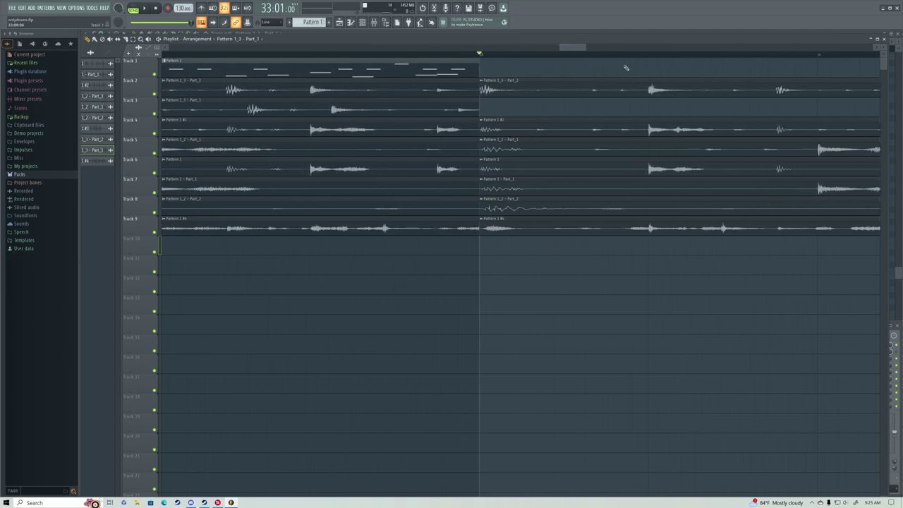
key("space")
scroll(495, 56, "down", 5)
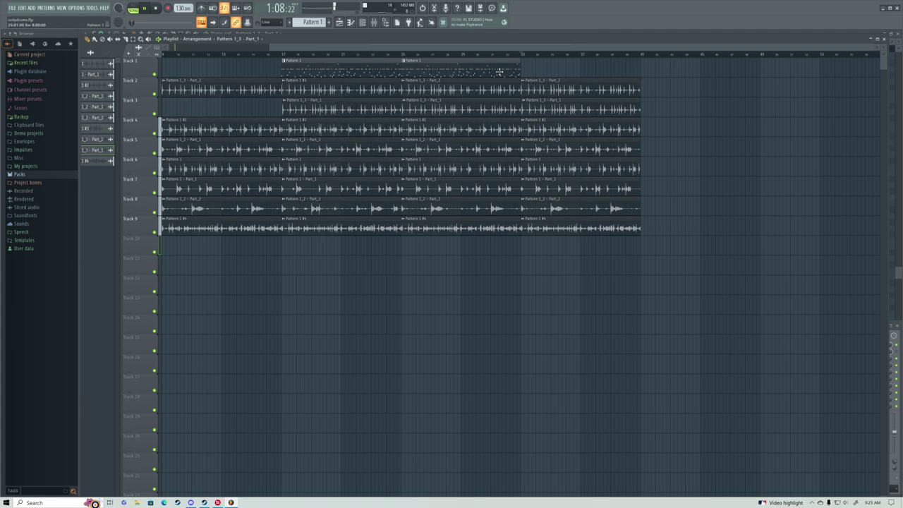
left_click_drag(466, 49, 202, 57)
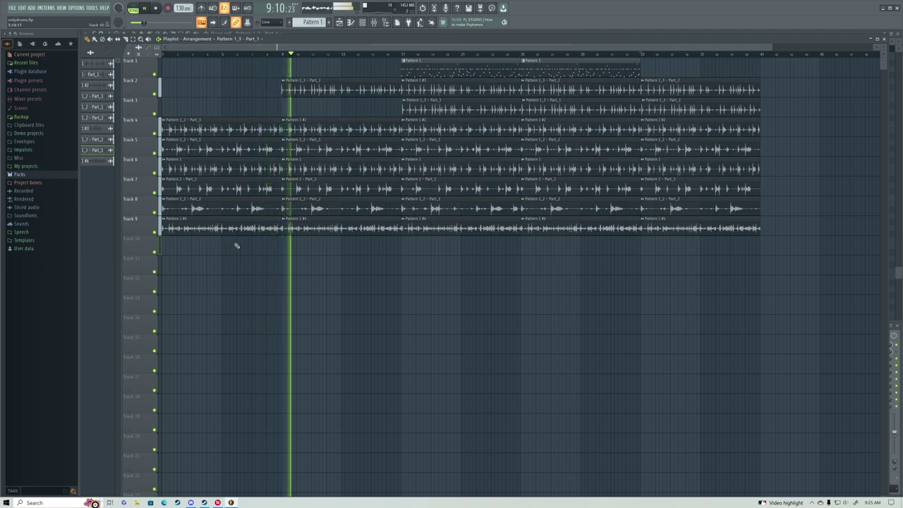
Step: Stop playback and paste a copy of the eight-bar intro clips on Tracks 4 to 9 at bar 41 as an outro
key("space")
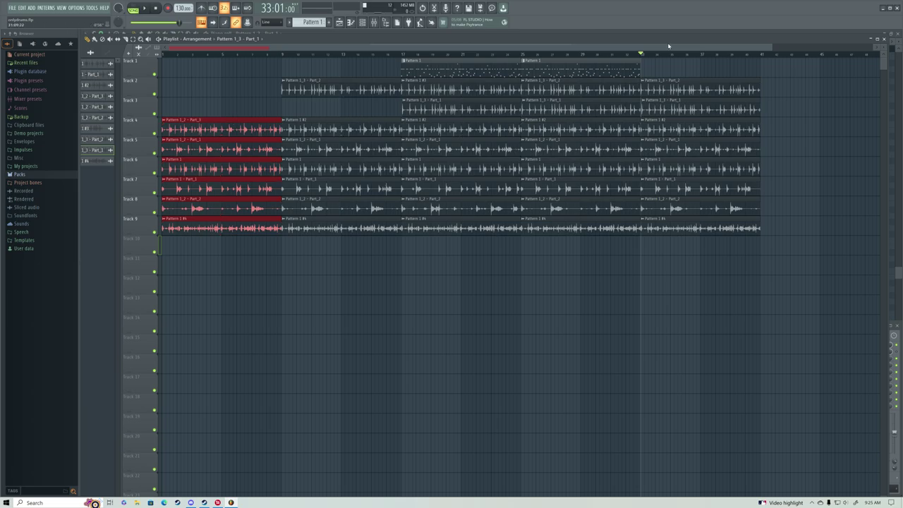
key("ctrl+v")
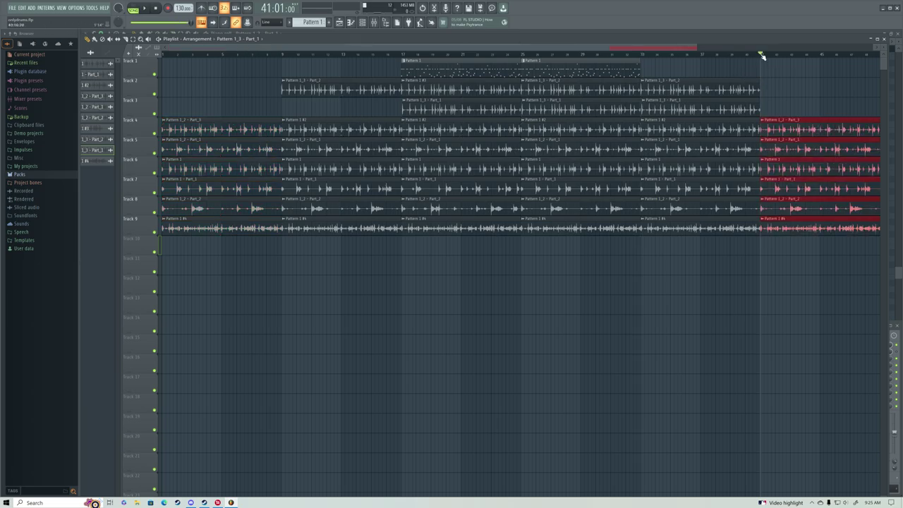
scroll(583, 51, "down", 4)
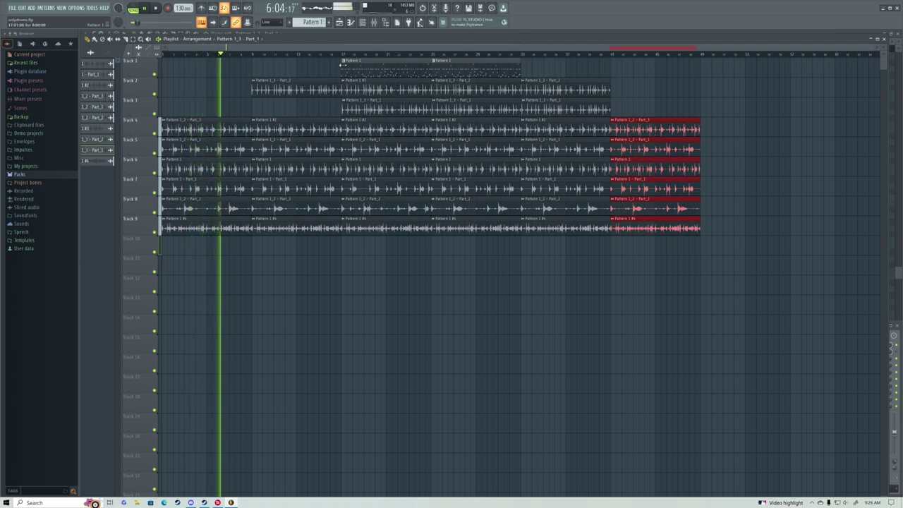
Step: Open the mixer, move the Master's Fruity Limiter up one slot and load Wave Candy into the last effect slot
left_click(376, 24)
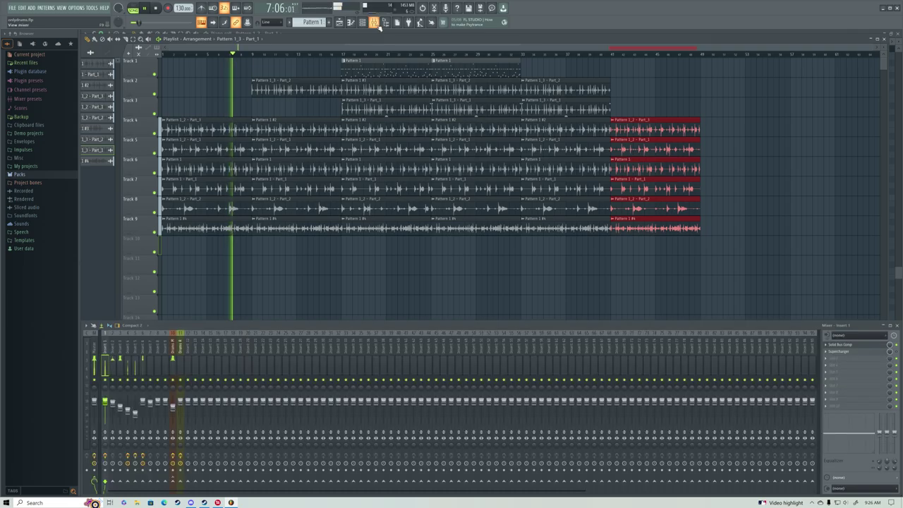
left_click(90, 352)
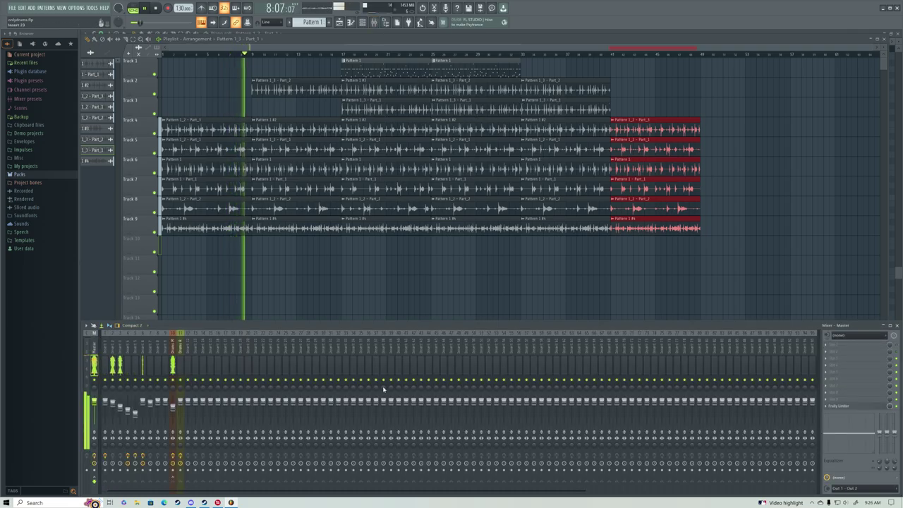
left_click(838, 407)
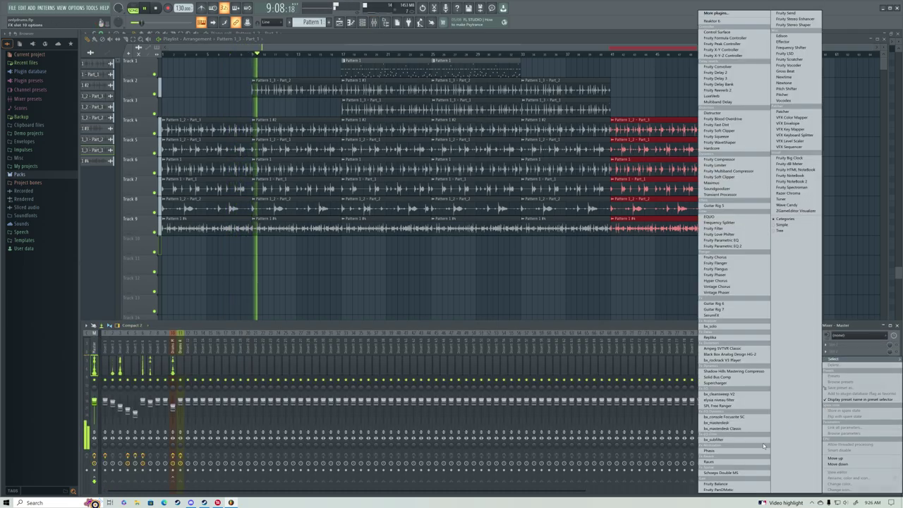
left_click(787, 205)
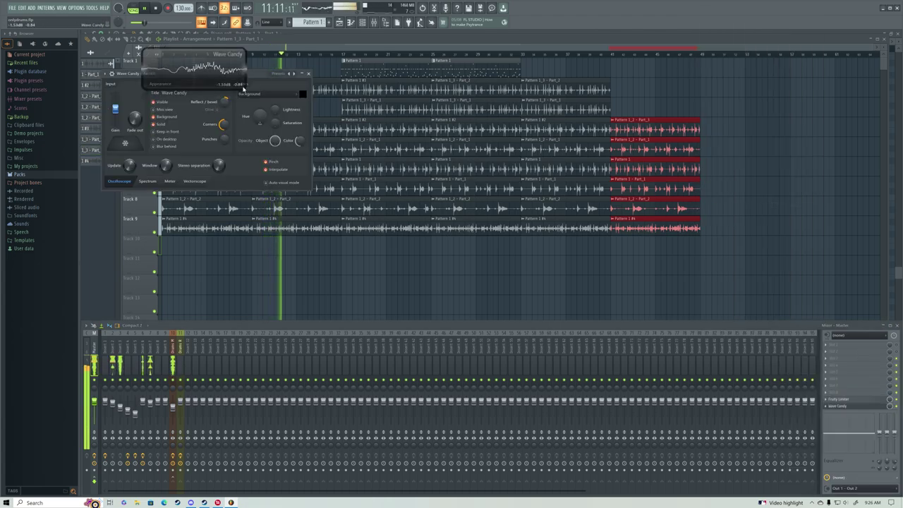
Step: Enlarge the Wave Candy display, switch it to the spectrum view and examine the mix's frequency content during playback
left_click_drag(243, 85, 505, 323)
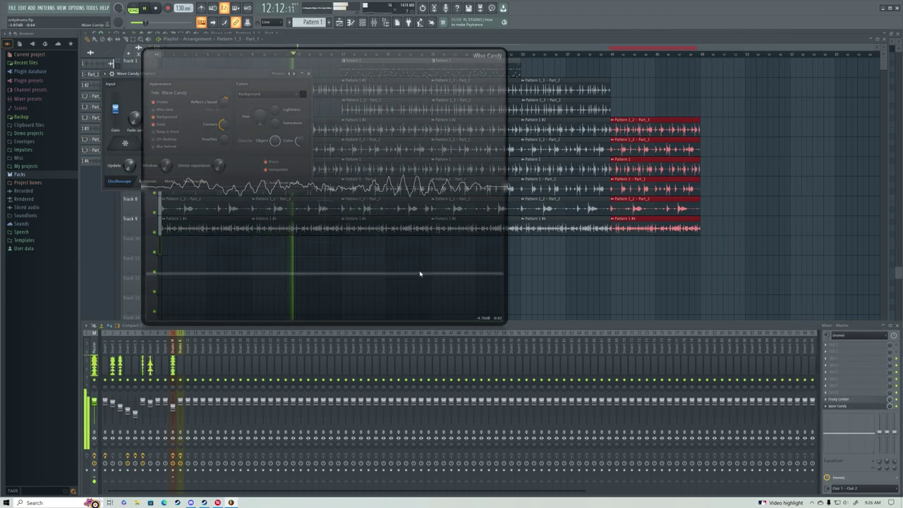
right_click(404, 255)
left_click(417, 298)
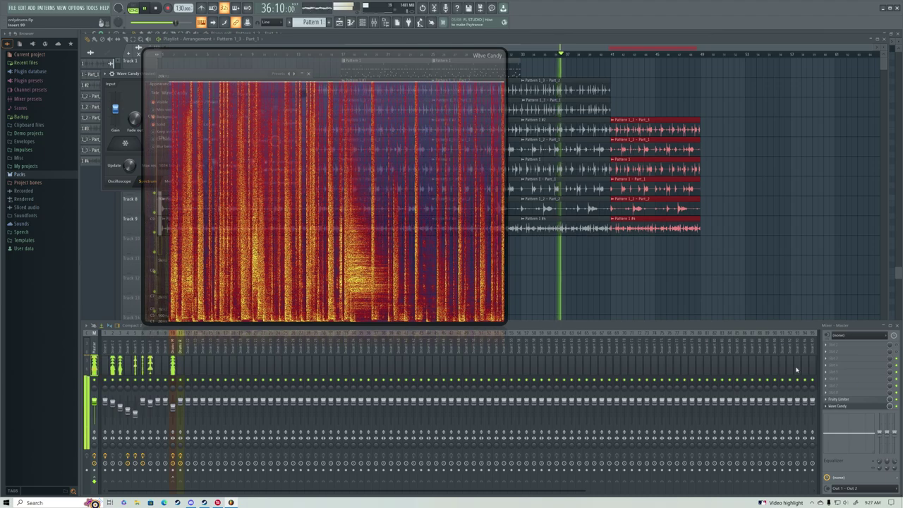
Step: Delete Wave Candy from the Master's last effect slot and confirm the removal
left_click(826, 407)
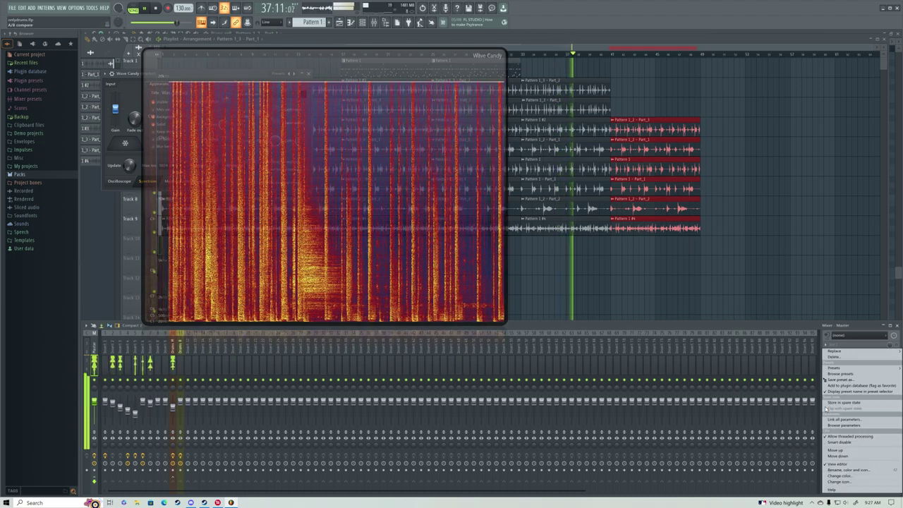
left_click(837, 357)
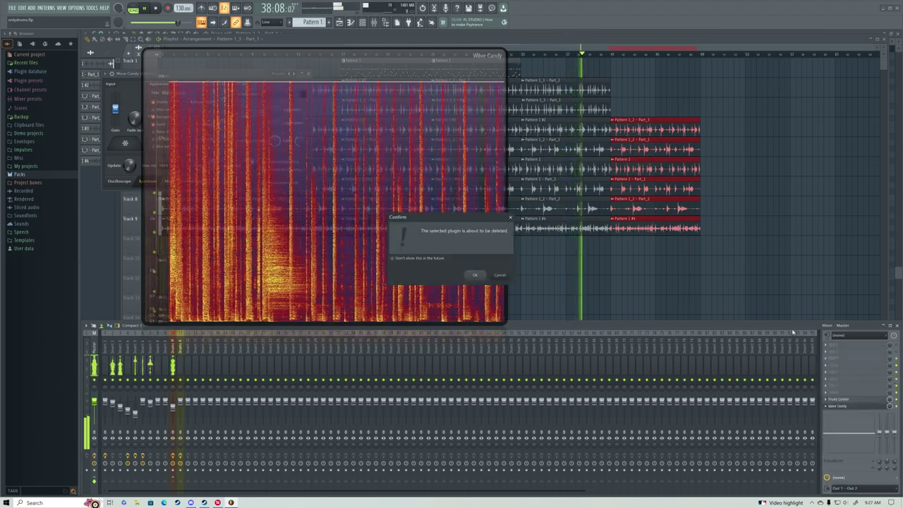
left_click(480, 276)
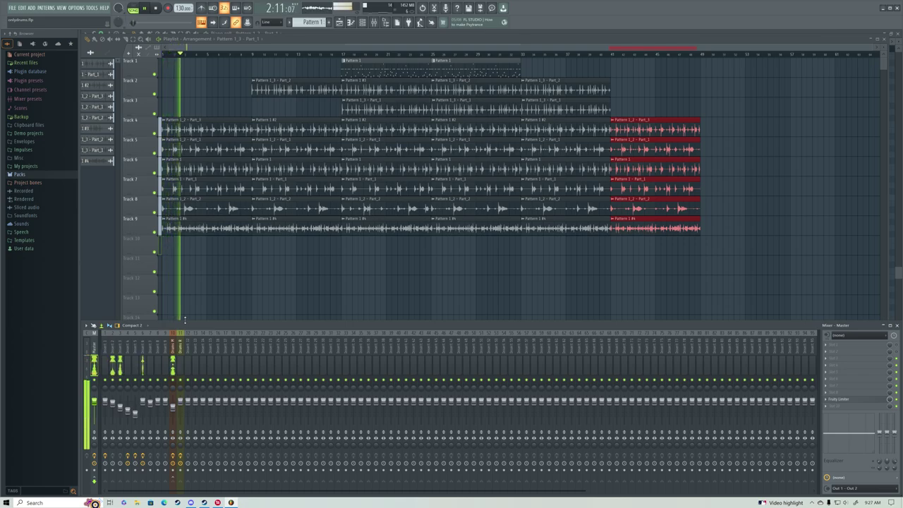
Step: Stop the song, audition its opening again from bar 1 and stop playback
key("space")
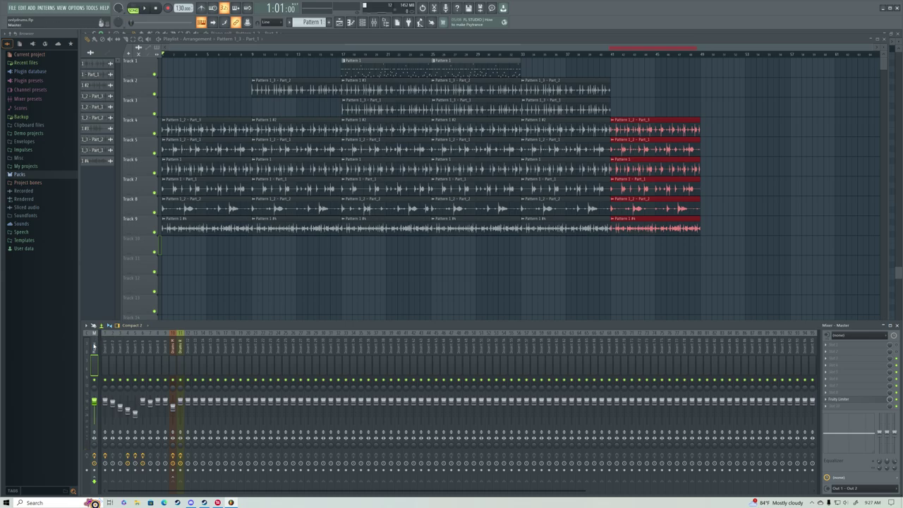
key("space")
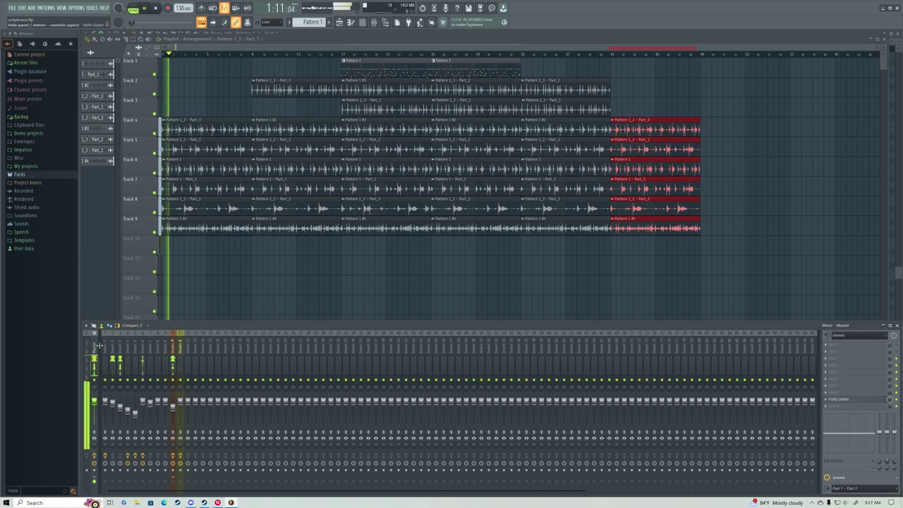
key("space")
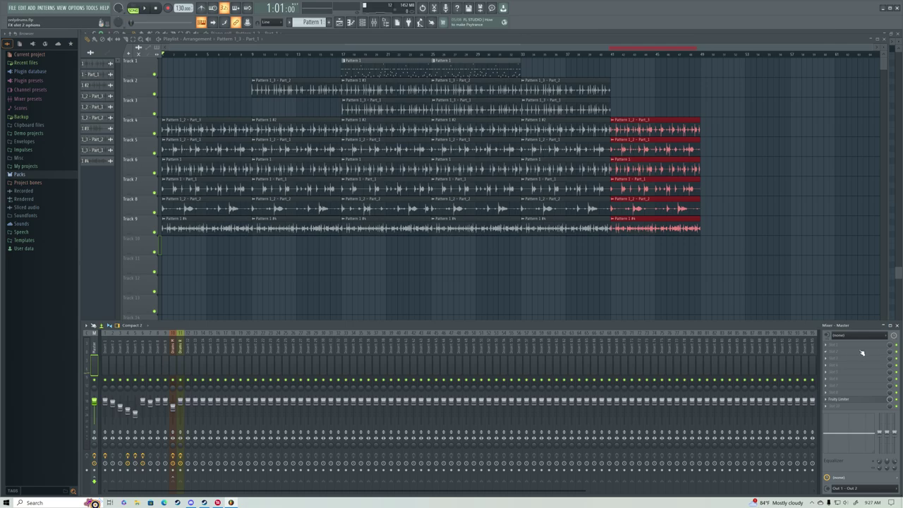
Step: Load Fruity parametric EQ 2 into the Master's first slot, with band 7 as a steep low-pass and band 1 as a high-pass filter
left_click(826, 349)
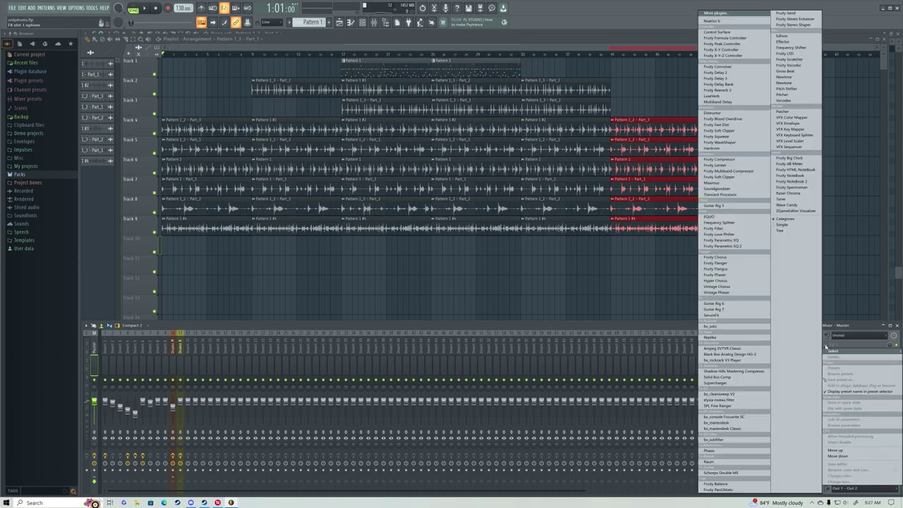
left_click(721, 246)
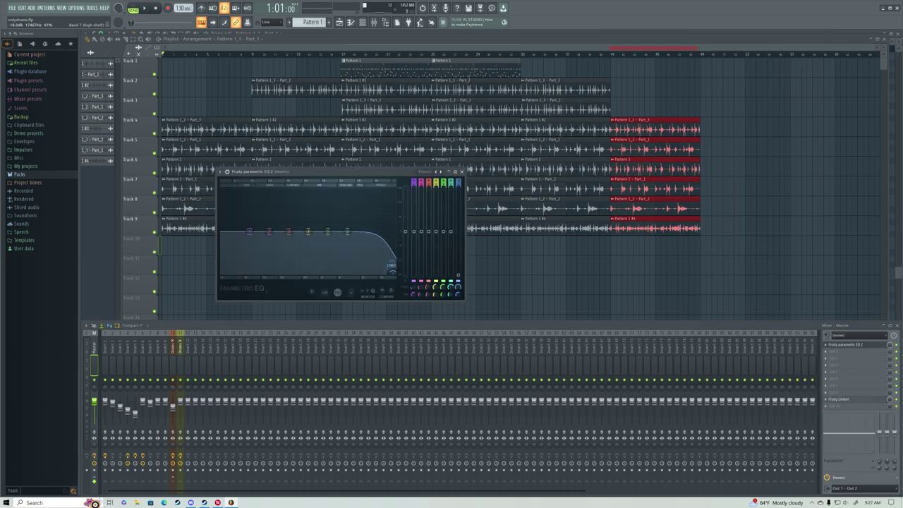
scroll(393, 269, "up", 2)
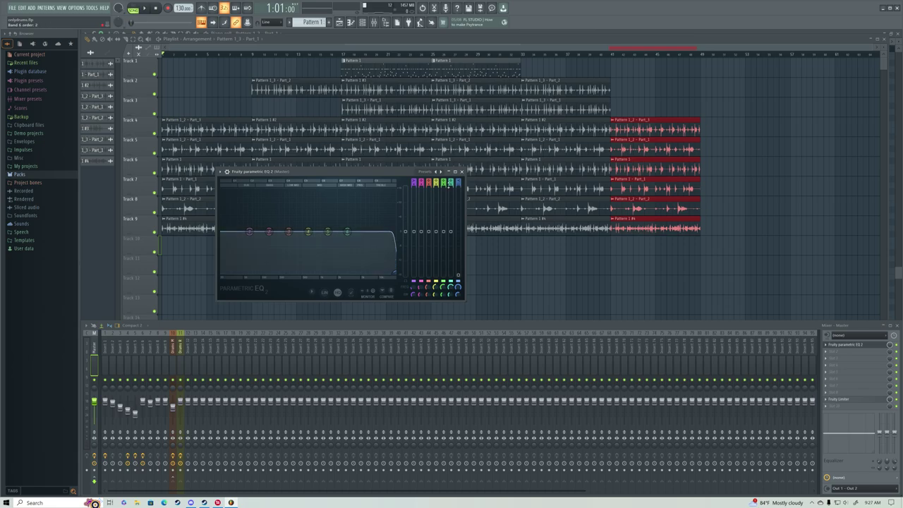
scroll(249, 231, "down", 2)
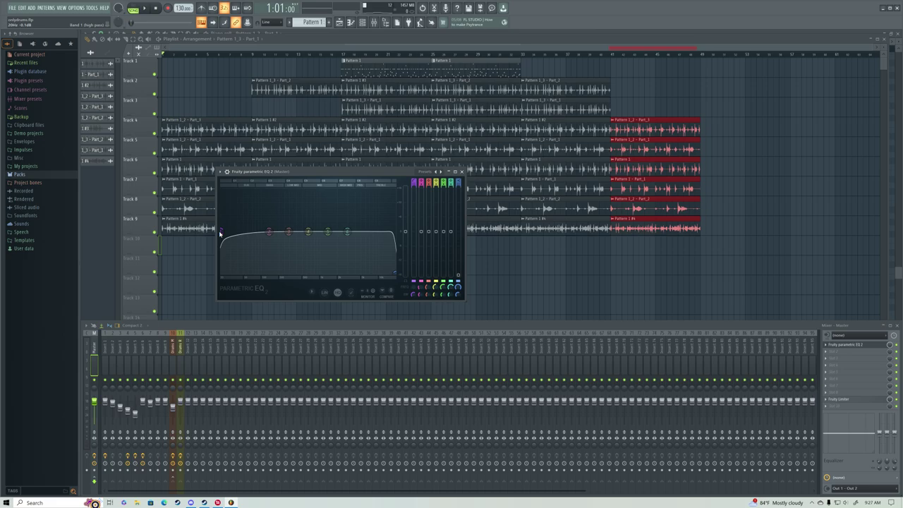
Step: Audition the mix while steepening the Master EQ's high-pass band and moving both the high-pass and low-pass cutoffs slightly inward
key("space")
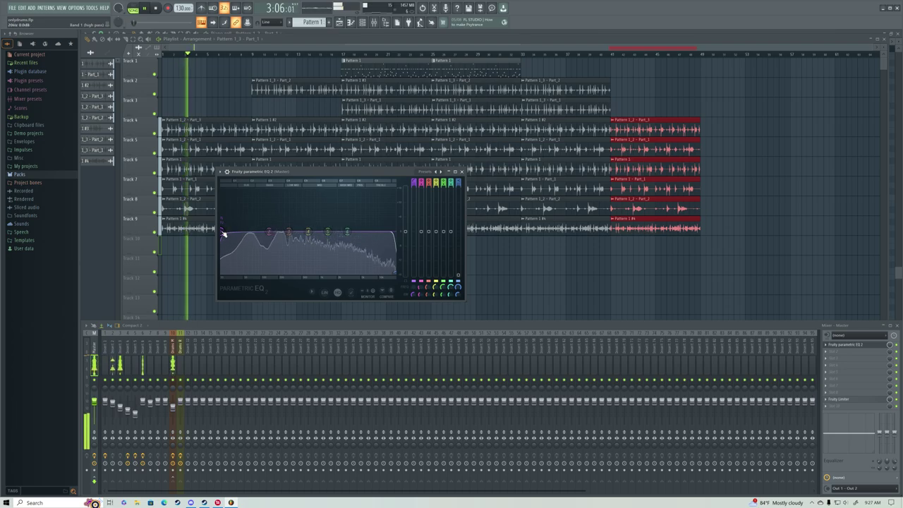
key("space")
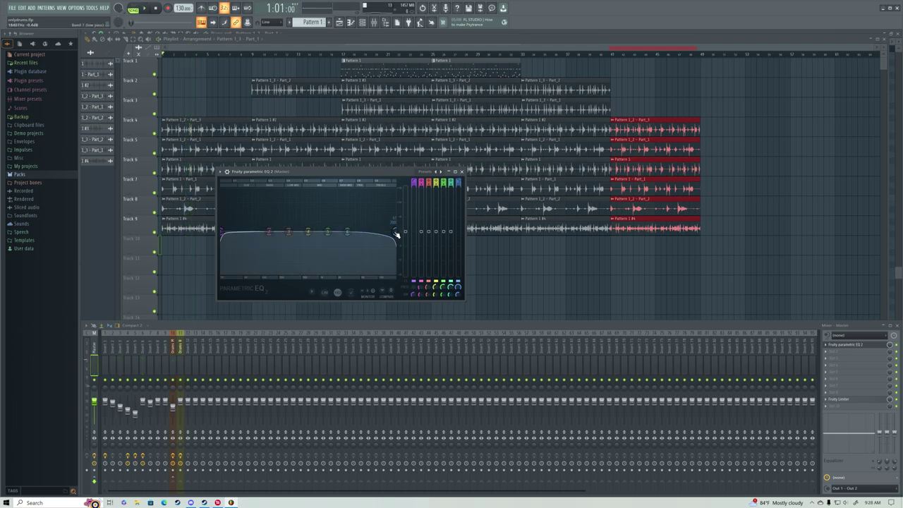
key("space")
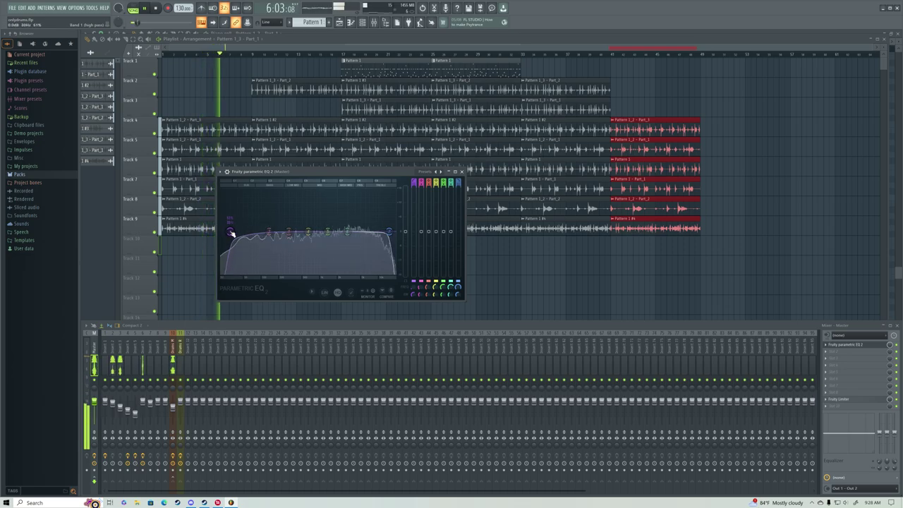
key("space")
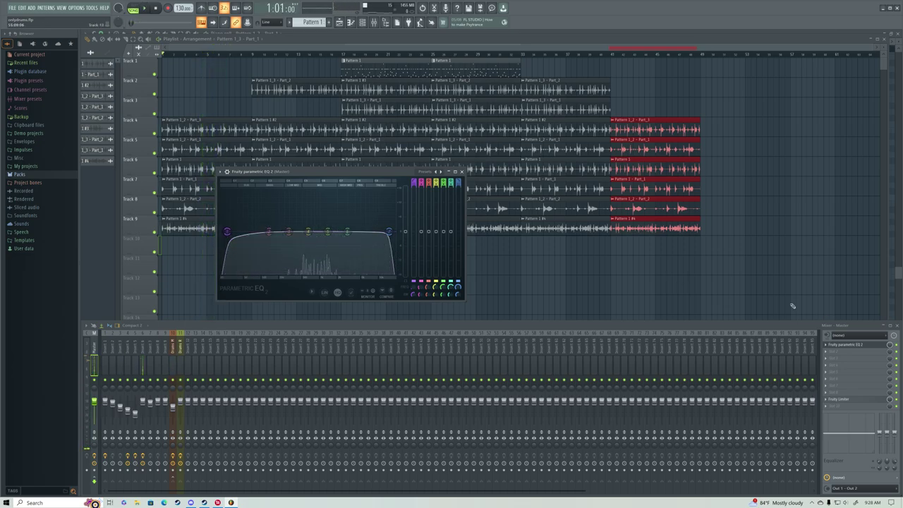
Step: Lower the Master EQ's low-pass cutoff slightly and audition the song's opening
left_click(839, 351)
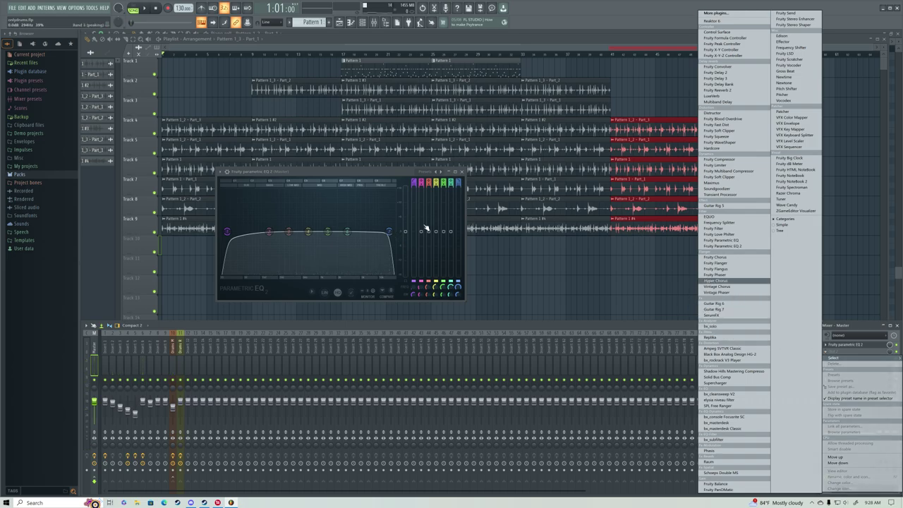
left_click(392, 234)
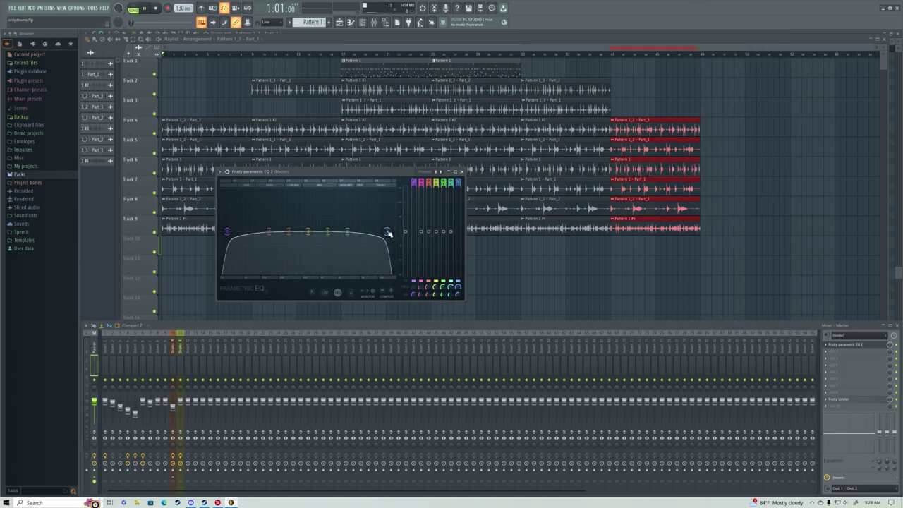
key("space")
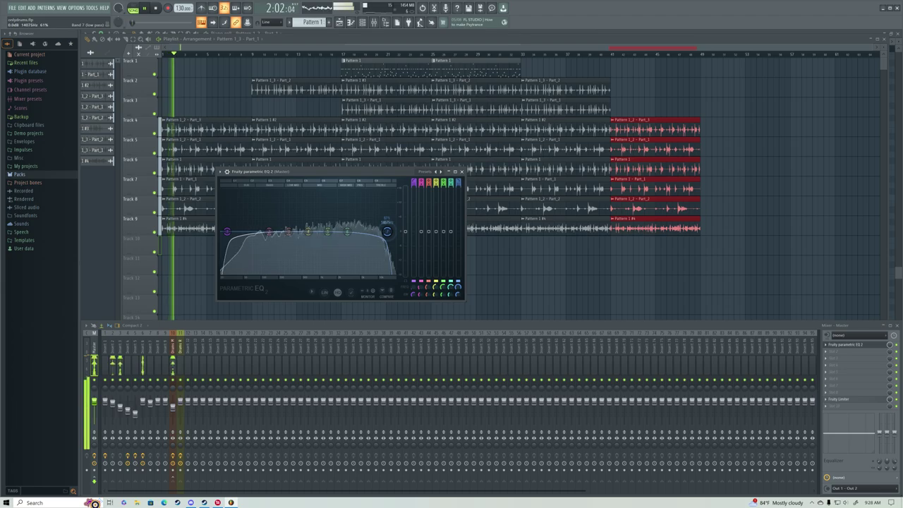
key("space")
Step: Load Wave Candy into the Master's last effect slot as an enlarged Spectrum display and audition the song's opening with it
left_click(825, 406)
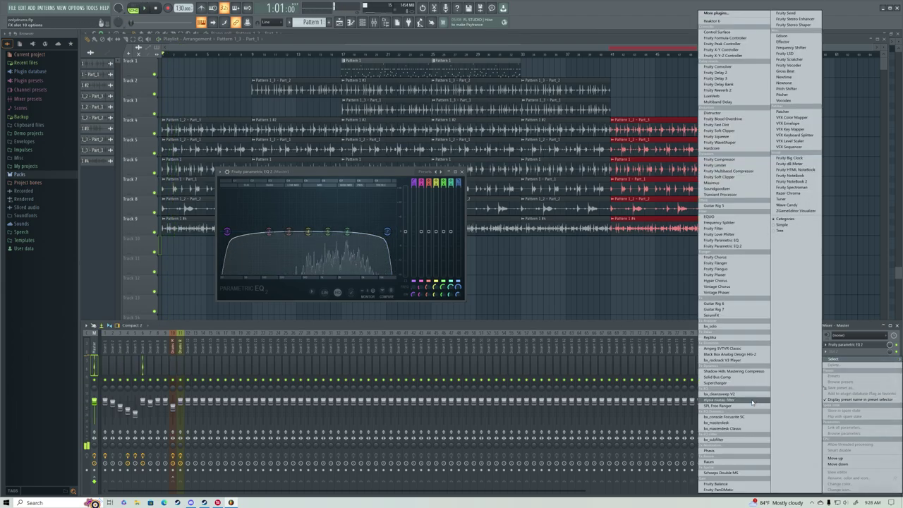
left_click(791, 204)
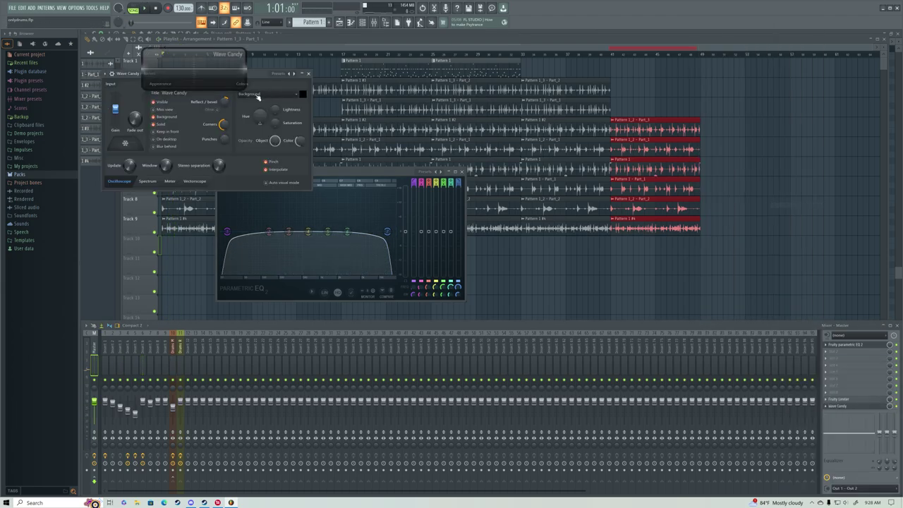
right_click(221, 82)
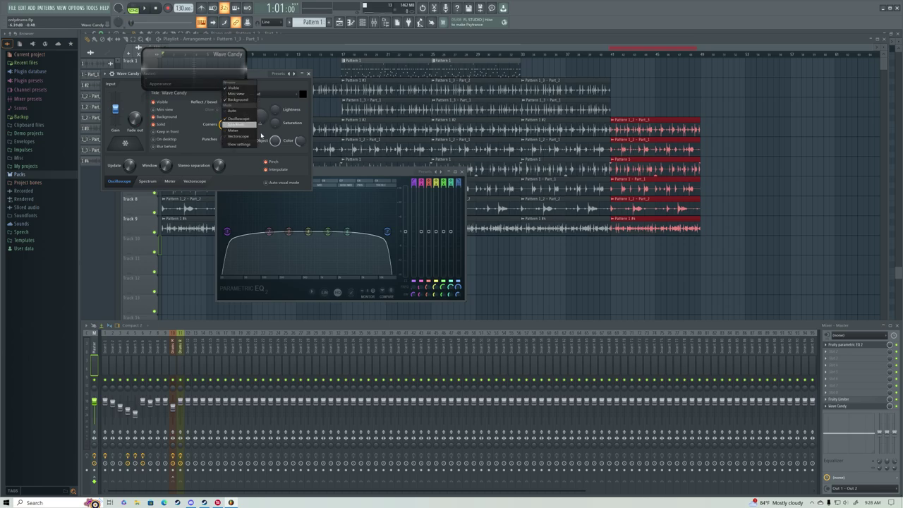
left_click(238, 125)
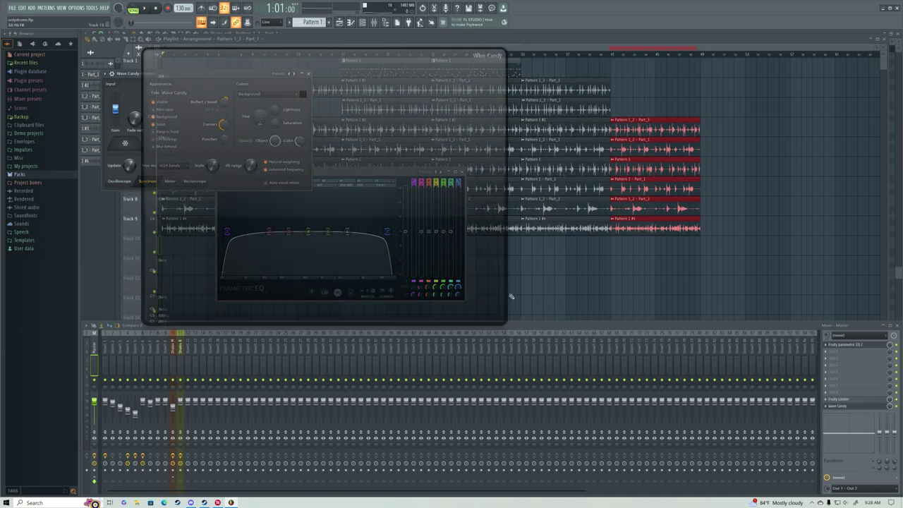
key("space")
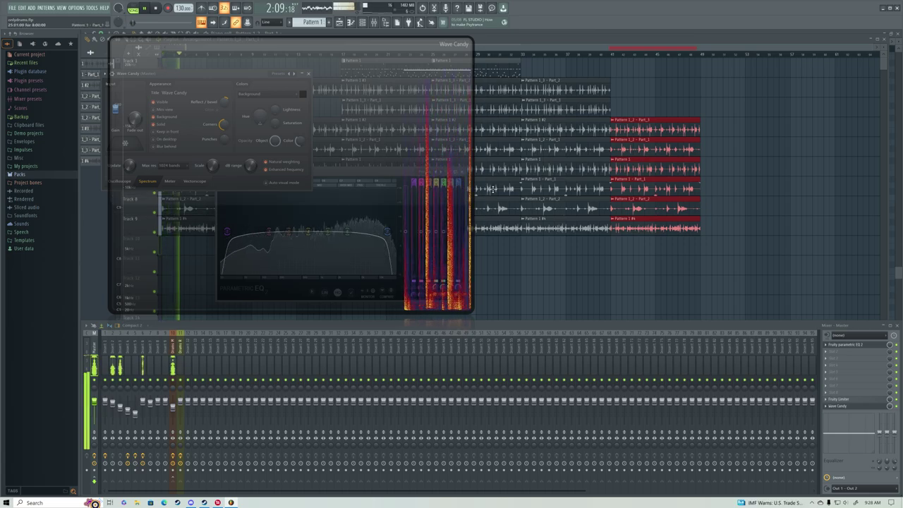
key("space")
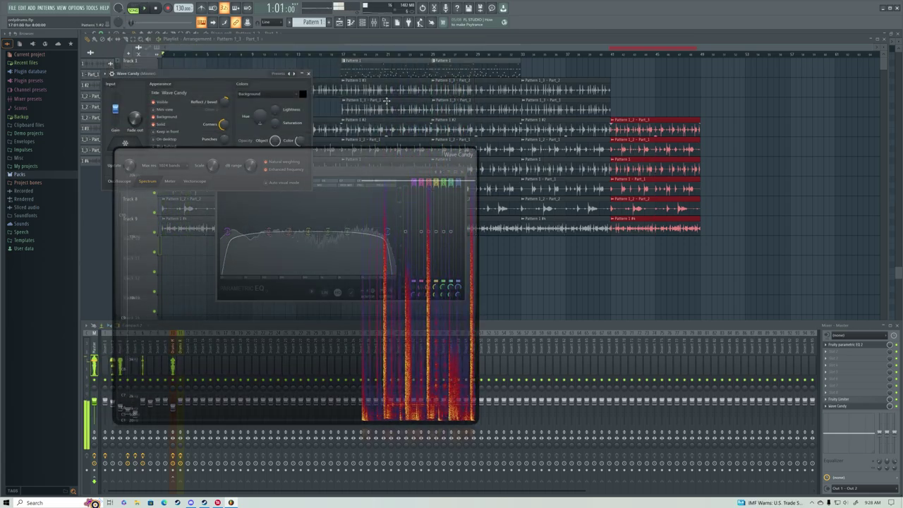
Step: Select the full section from bar 17 to bar 25 in the playlist and audition it briefly
left_click_drag(347, 56, 433, 56)
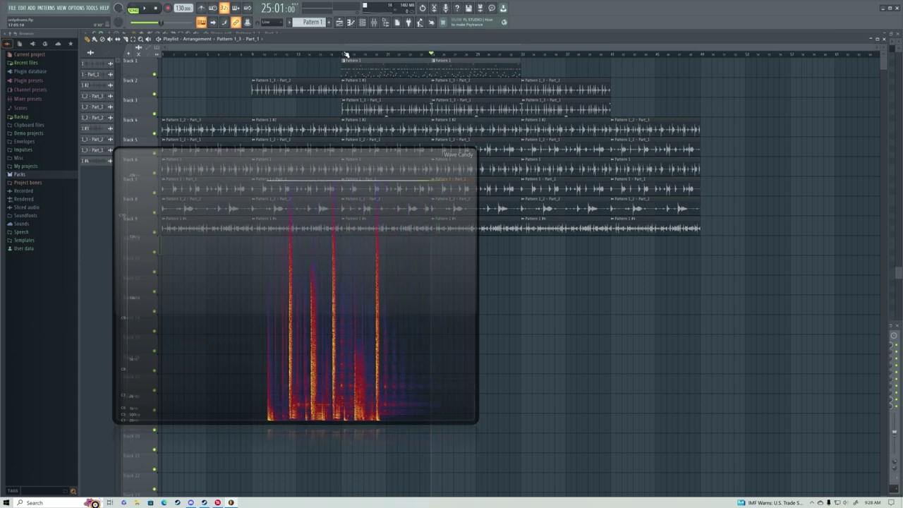
left_click(343, 55)
left_click_drag(343, 55, 432, 57)
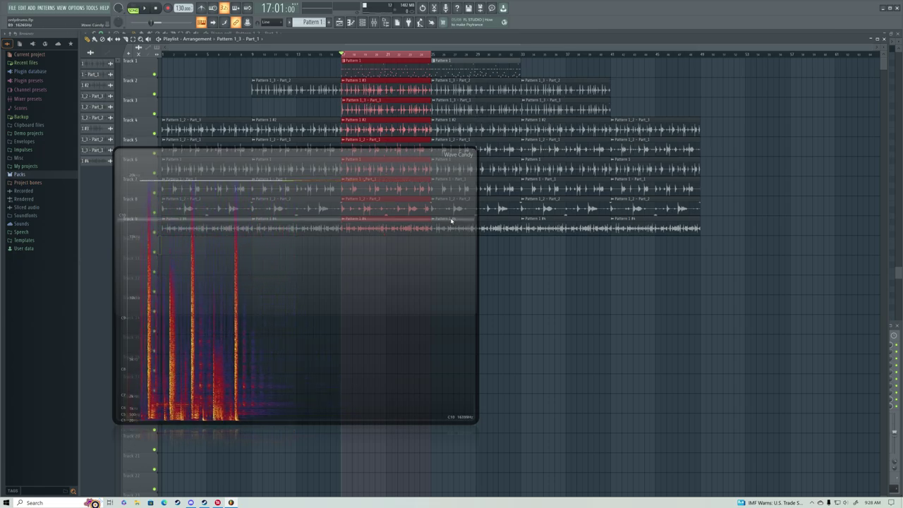
key("space")
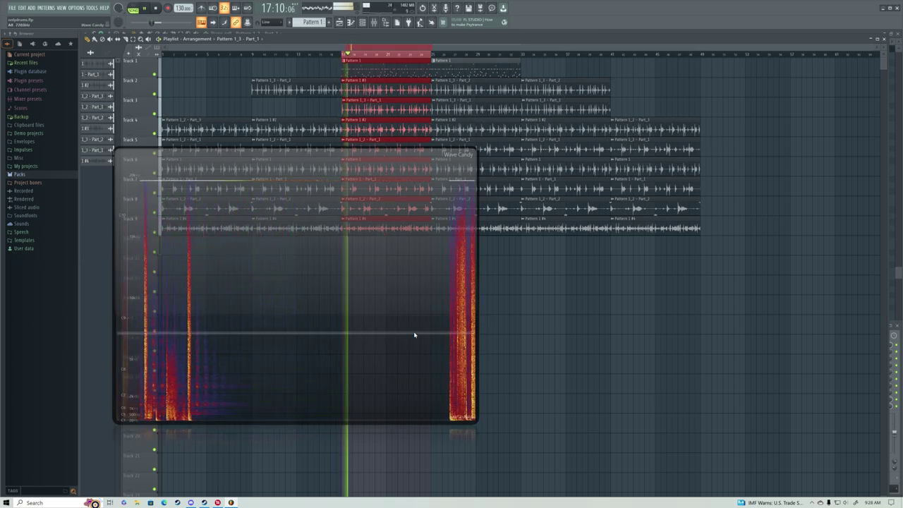
key("space")
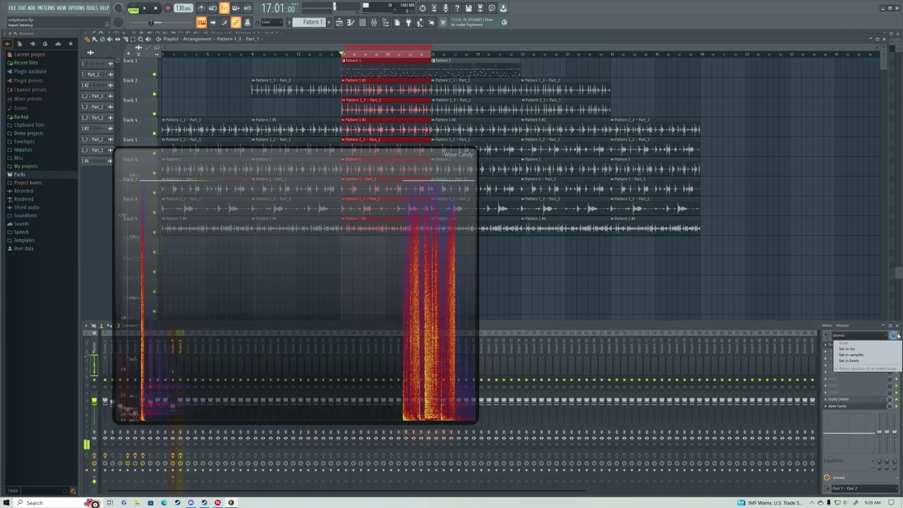
Step: Bring back the mixer and load Black Box Analog Design HG-2 into the Master's second effect slot
key("F9")
left_click(894, 336)
left_click(869, 329)
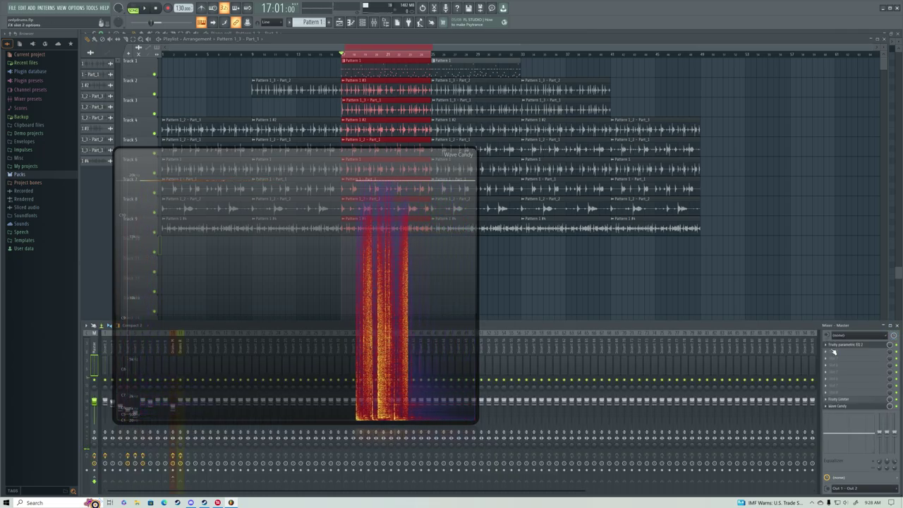
key("space")
left_click(833, 352)
mouse_move(832, 357)
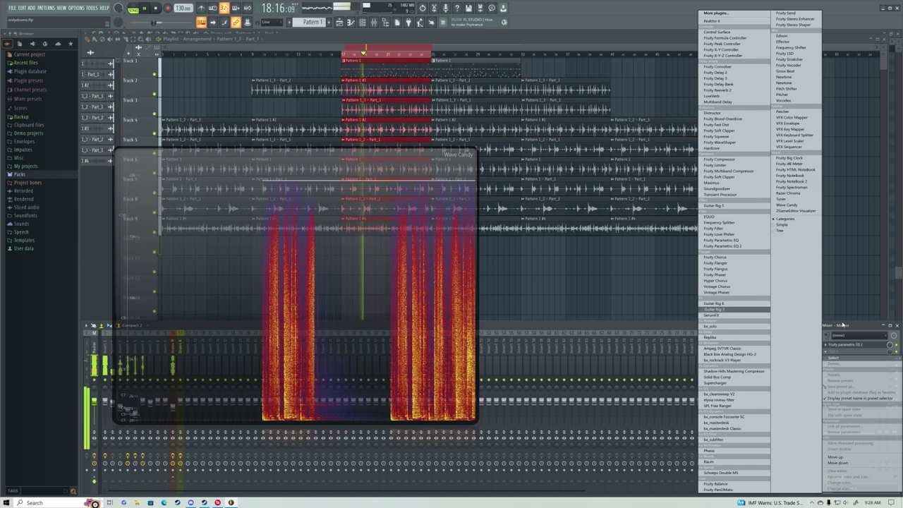
key("space")
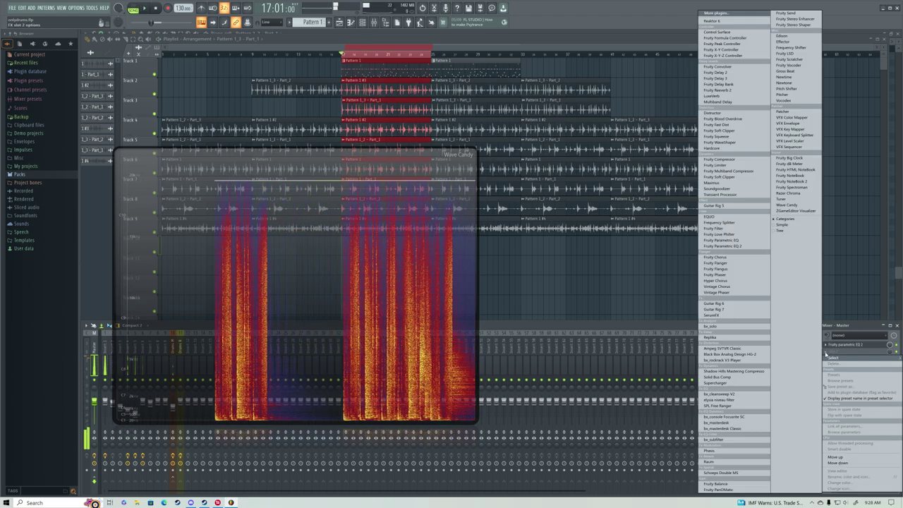
left_click(724, 354)
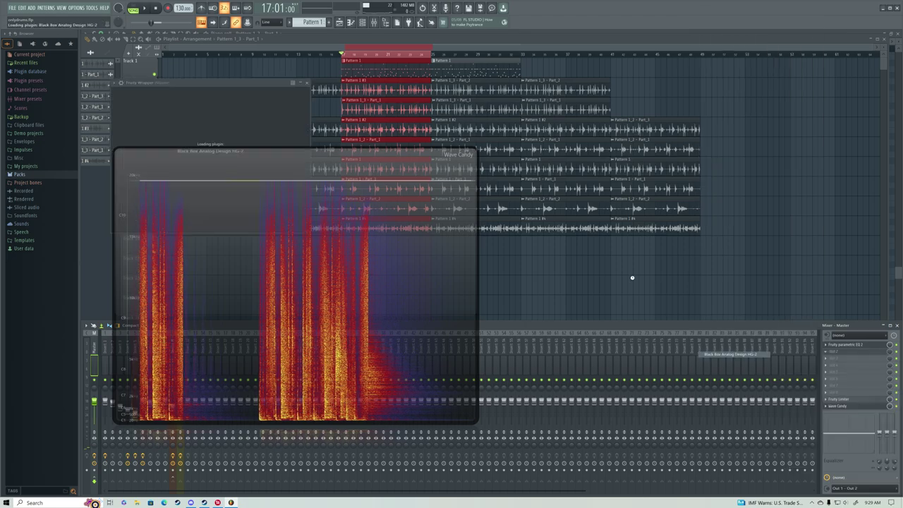
Step: Place the Wave Candy display and the HG-2 window apart, and audition the selected section
left_click_drag(337, 153, 655, 113)
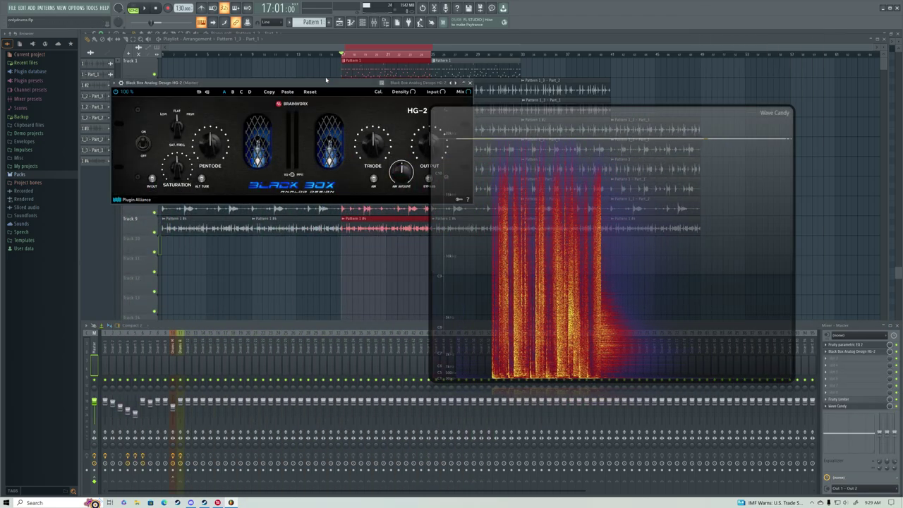
left_click_drag(326, 79, 296, 57)
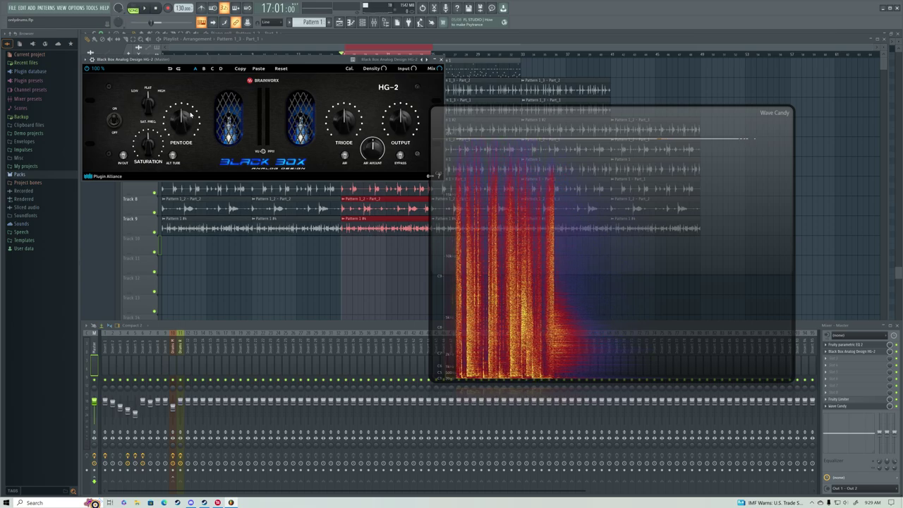
key("space")
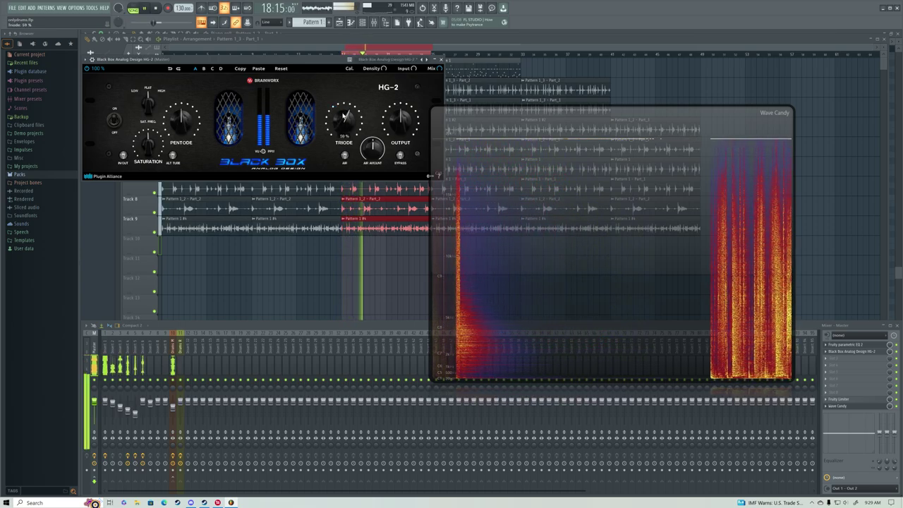
key("space")
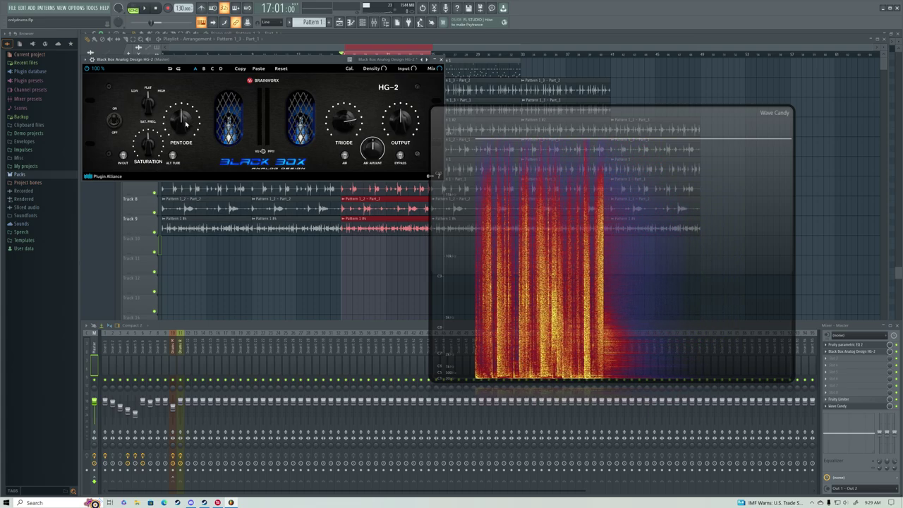
Step: Apply the Master-Thickness preset to the HG-2 and play the selected section briefly
left_click(377, 62)
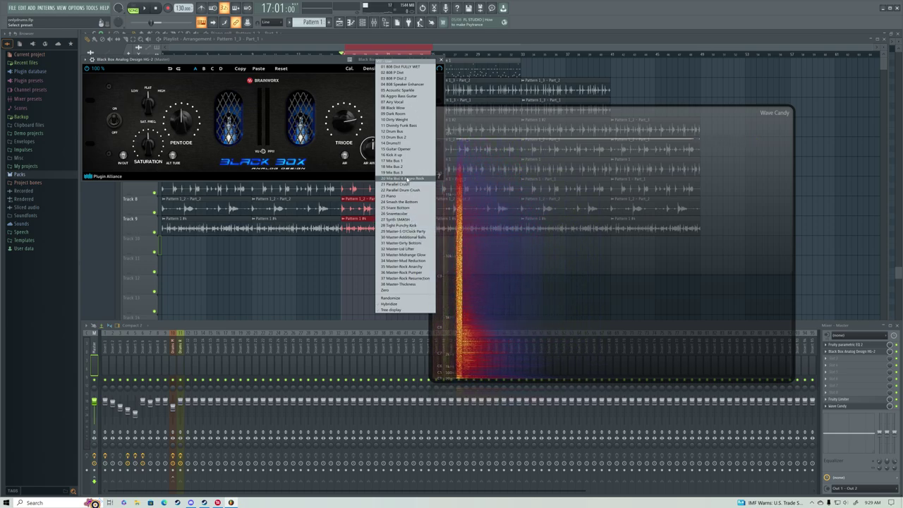
left_click(404, 284)
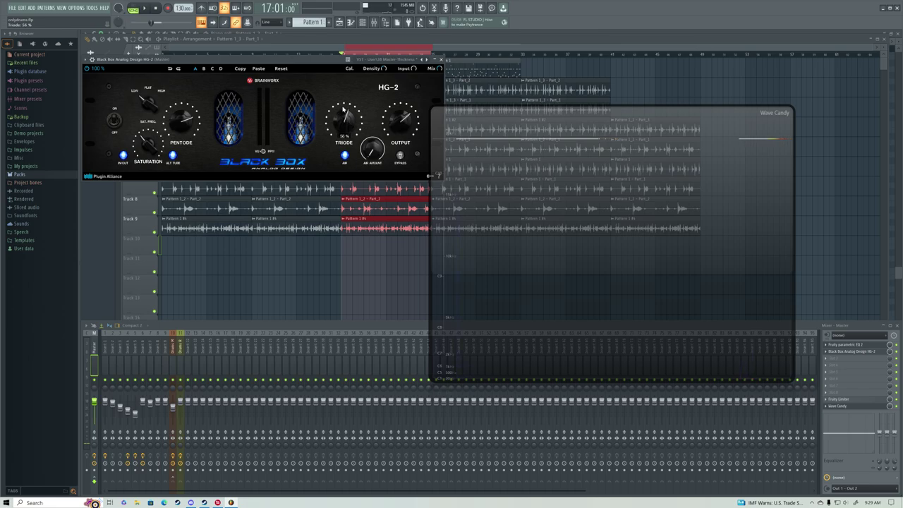
key("space")
key("space")
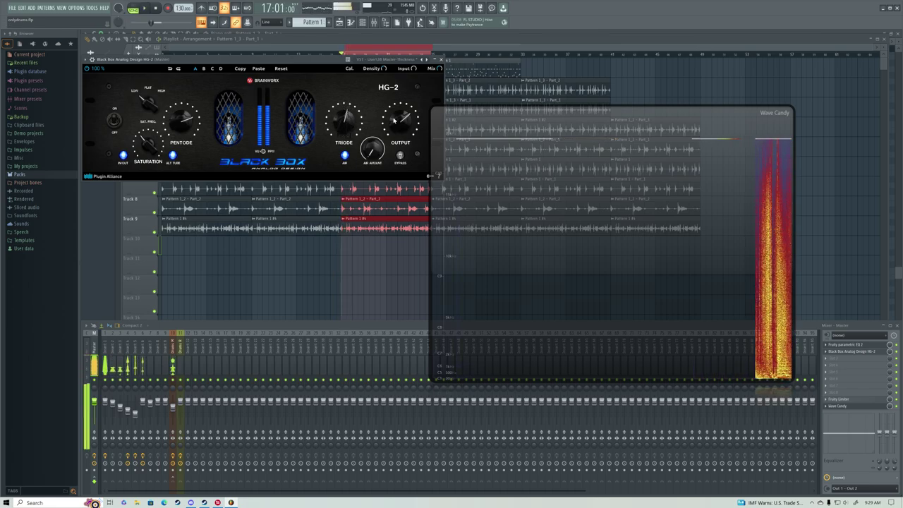
Step: Audition the selected section while adjusting the HG-2's output, saturation and triode amounts
key("space")
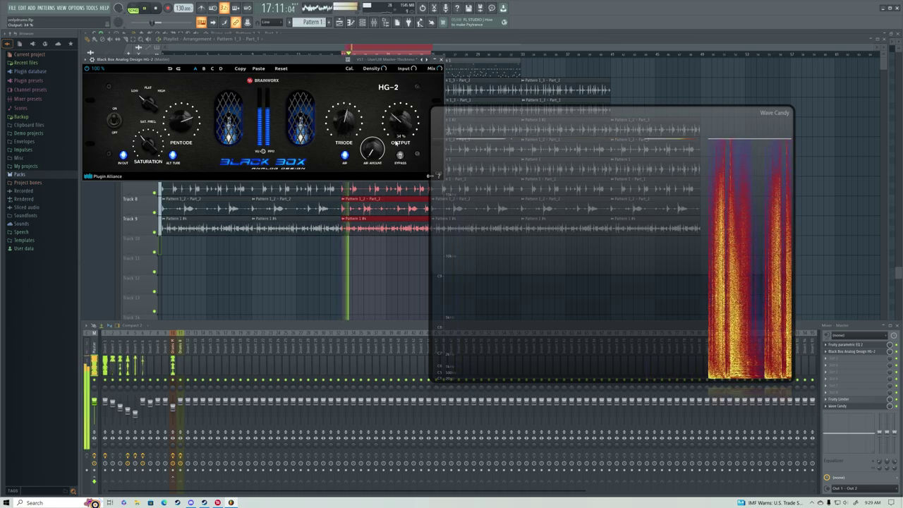
key("space")
key("space")
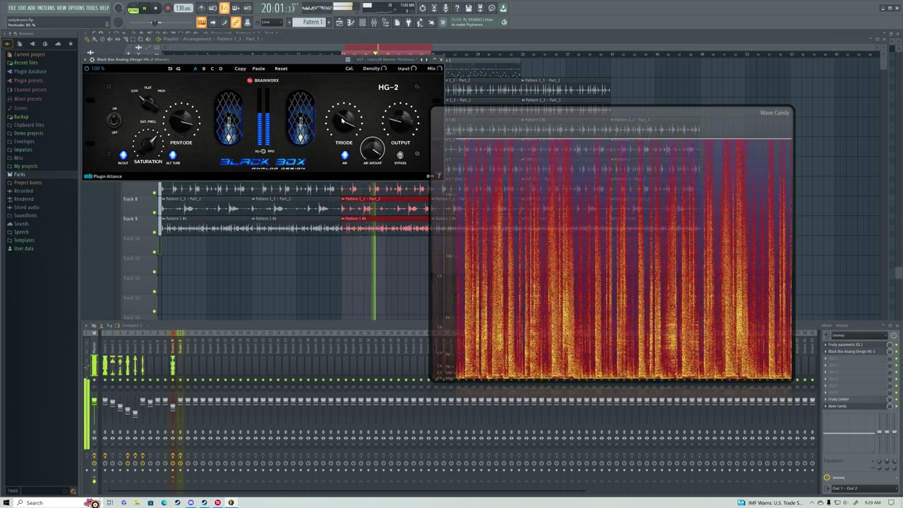
left_click_drag(342, 121, 342, 121)
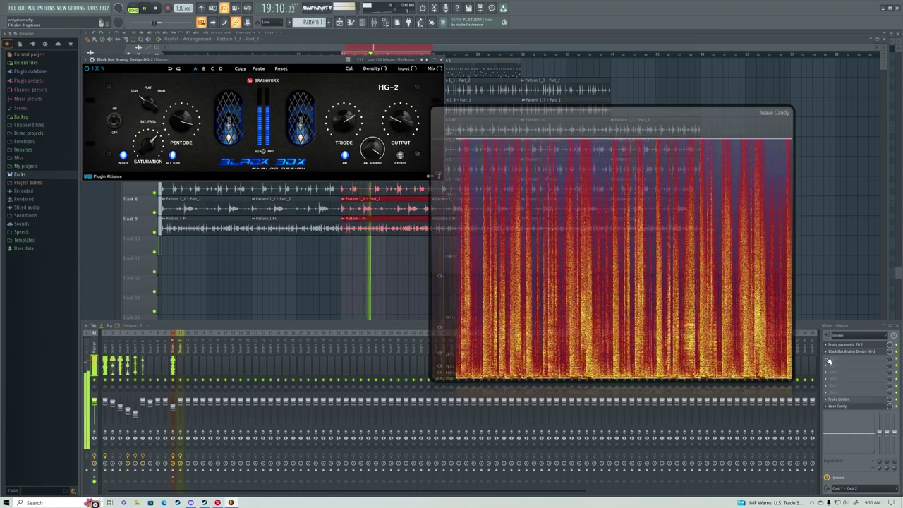
Step: Load bx_masterdesk into the Master's third effect slot and move the Wave Candy display clear of its window
left_click(829, 361)
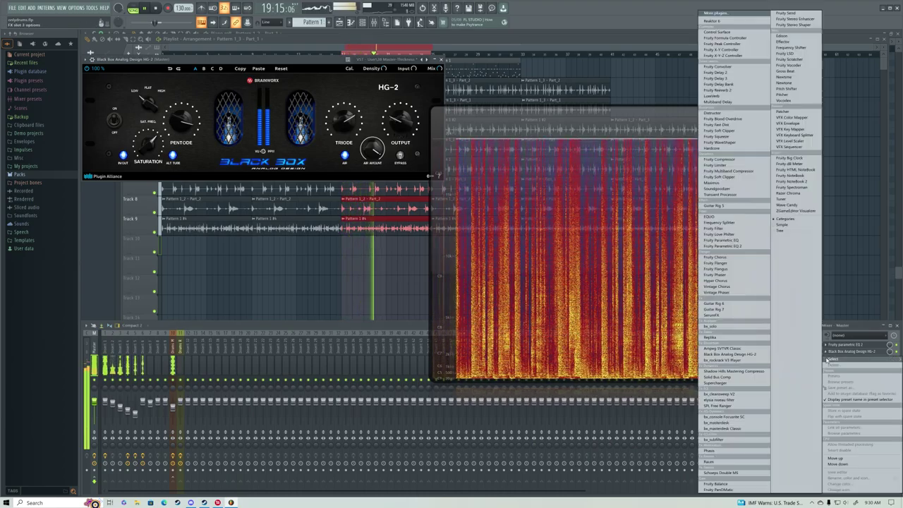
left_click(734, 423)
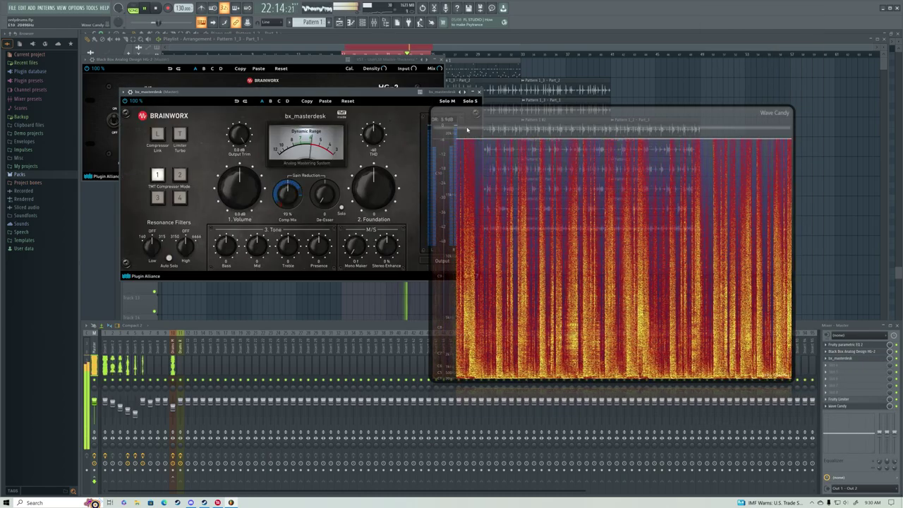
left_click_drag(545, 120, 605, 102)
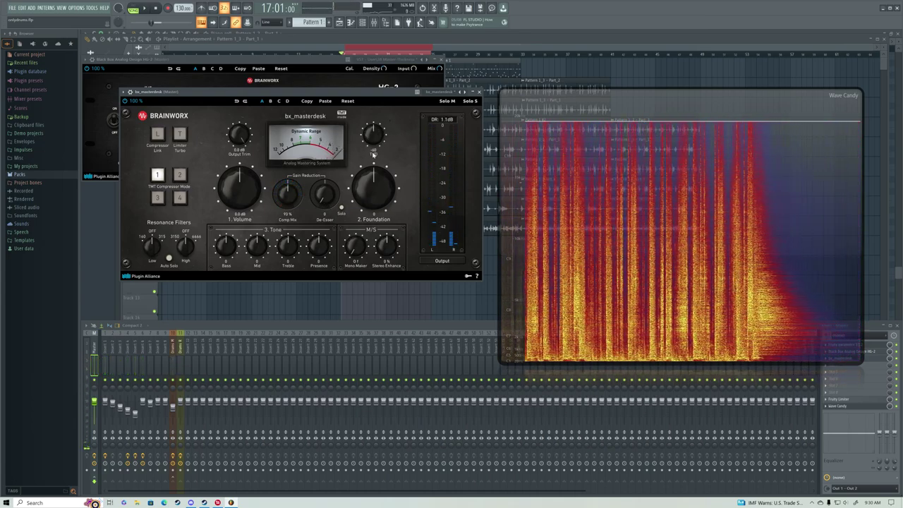
Step: Try different THD amounts in bx_masterdesk while auditioning the selected section
left_click_drag(367, 155, 365, 141)
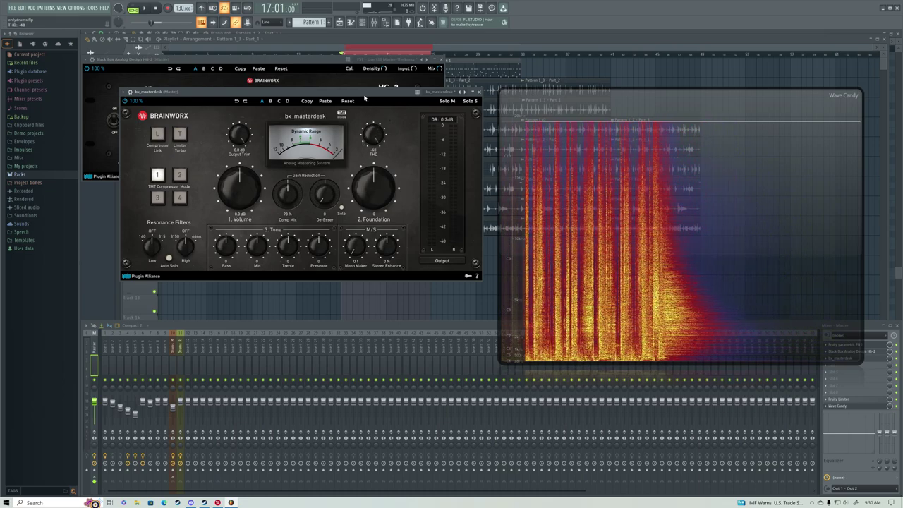
key("space")
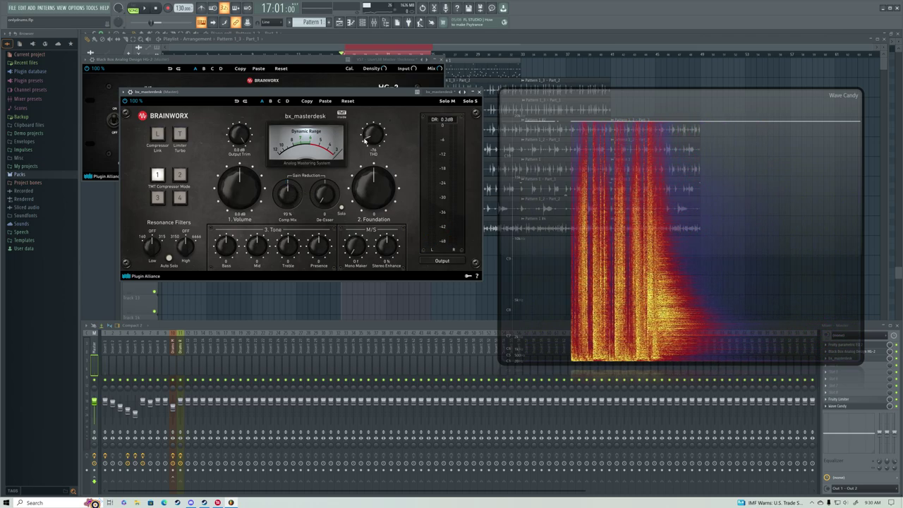
left_click_drag(367, 139, 375, 111)
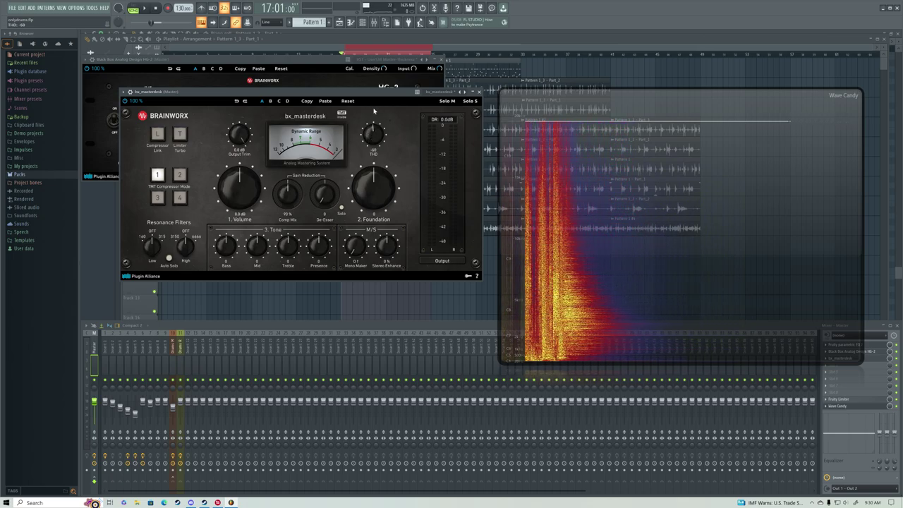
Step: Apply the EDM 4 Life preset to bx_masterdesk
left_click(437, 92)
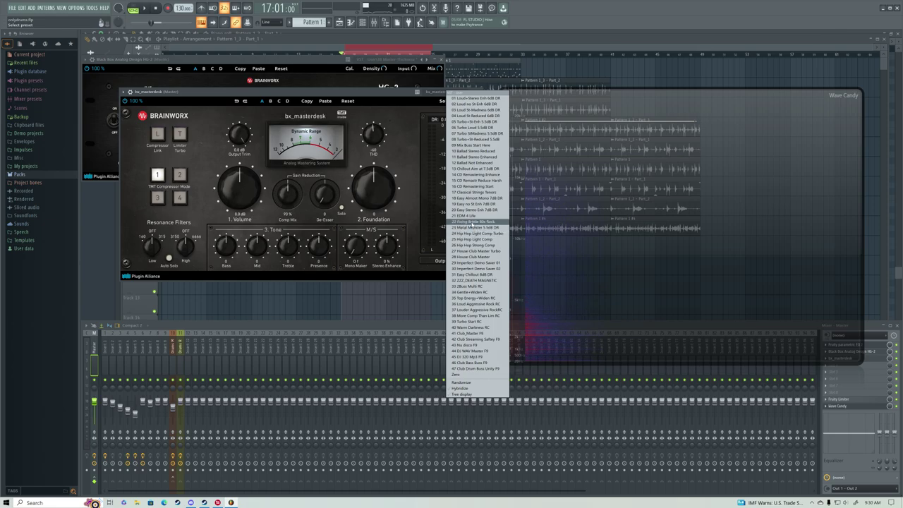
left_click(471, 215)
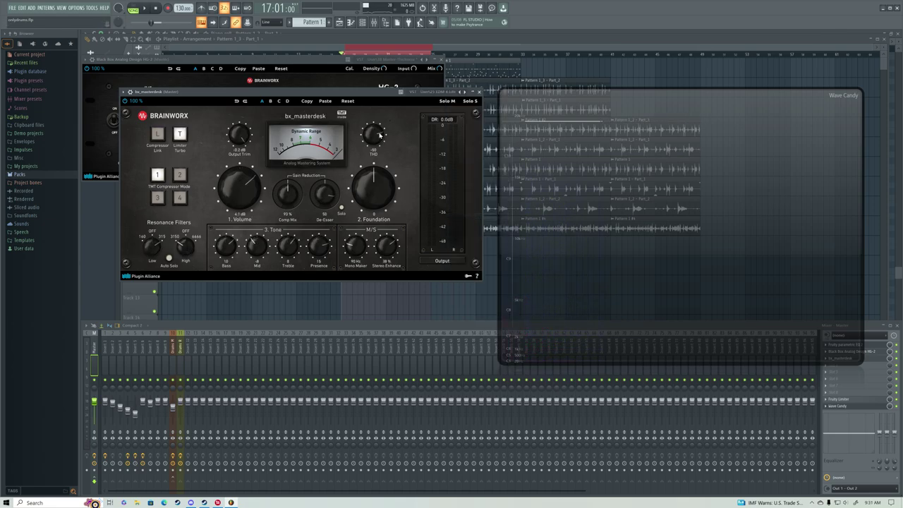
Step: Audition the selected section with the EDM 4 Life preset and look through bx_masterdesk's other presets
key("space")
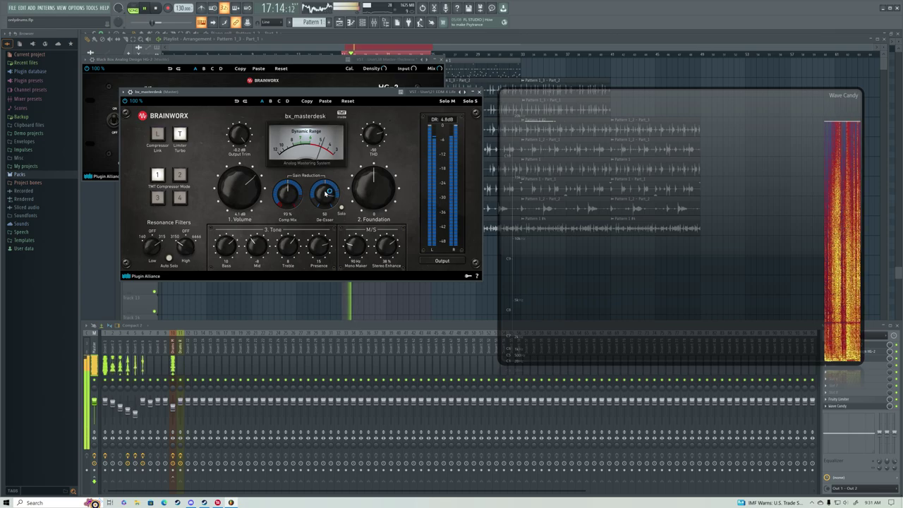
left_click(450, 92)
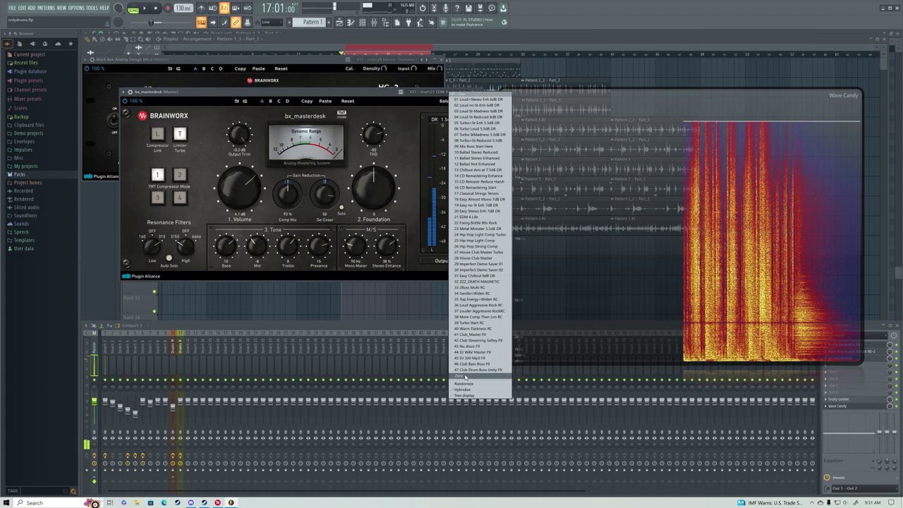
Step: Move the Wave Candy display off the effect slots and replace the Master's bx_masterdesk with a fresh instance in the third slot
left_click(798, 304)
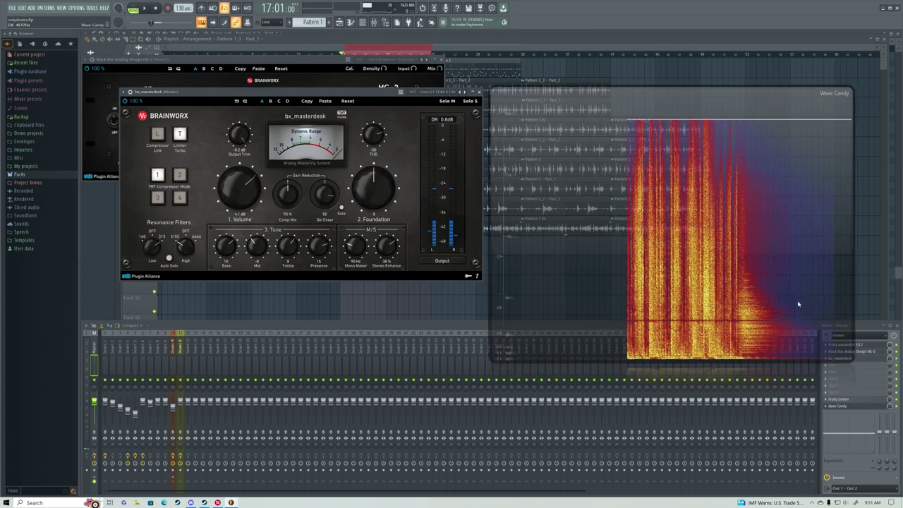
left_click(828, 358)
left_click(829, 363)
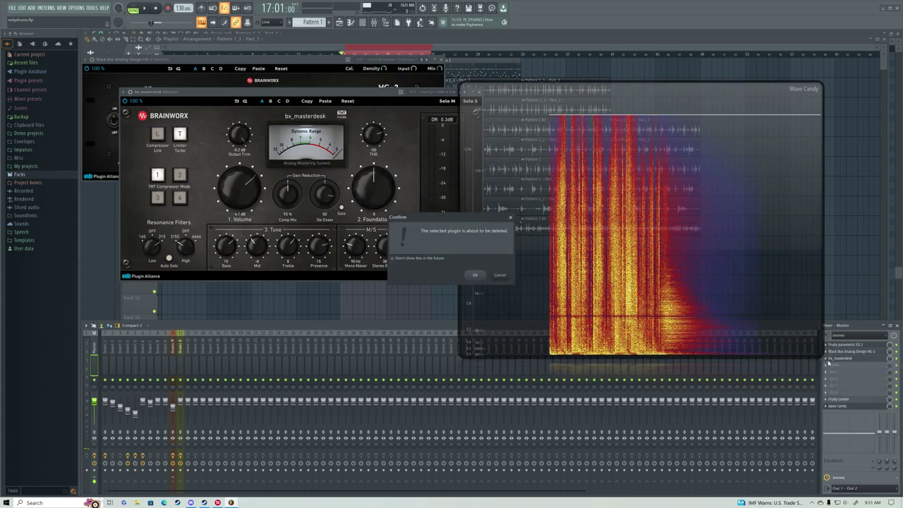
left_click(474, 274)
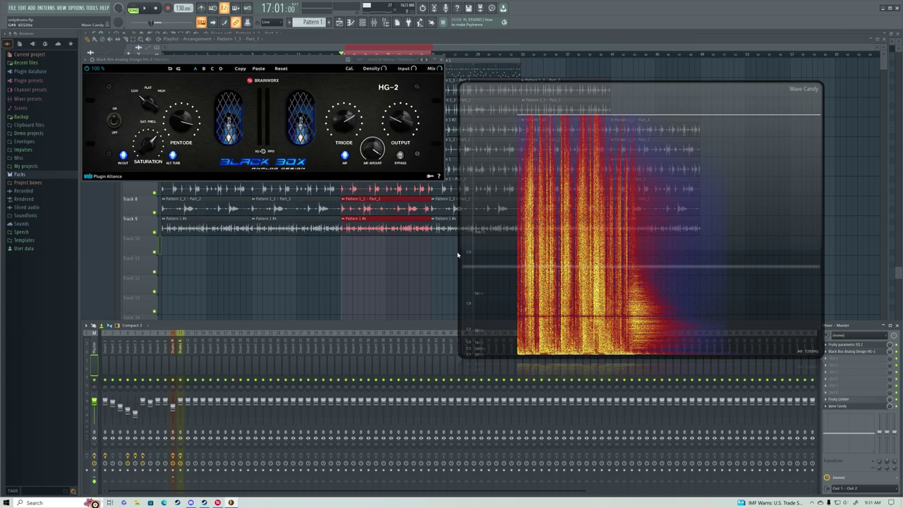
left_click(874, 360)
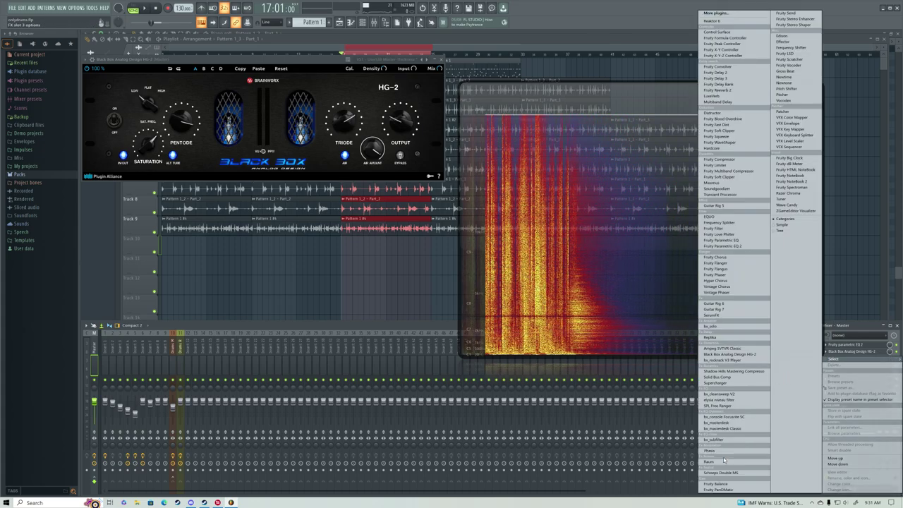
left_click(726, 422)
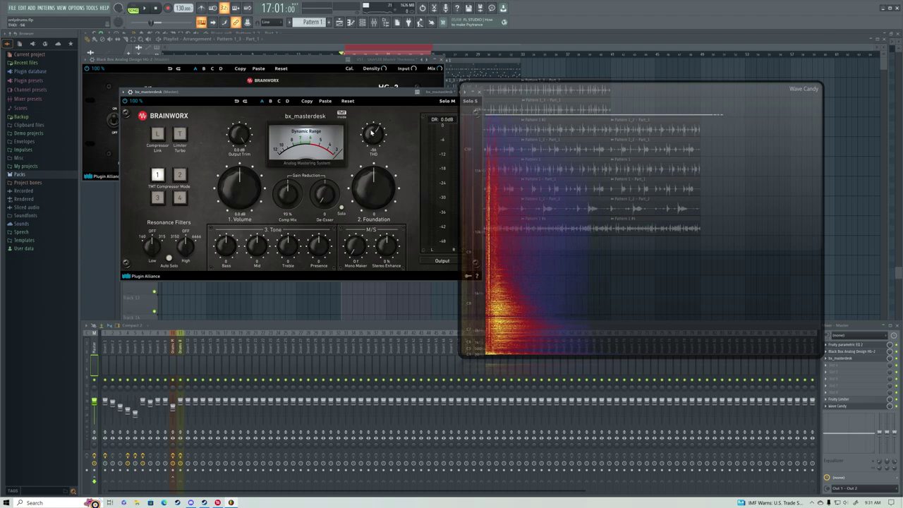
Step: Adjust bx_masterdesk's THD and bring Comp Mix to about 90% after trying higher amounts while auditioning the selected section
scroll(373, 132, "up", 1)
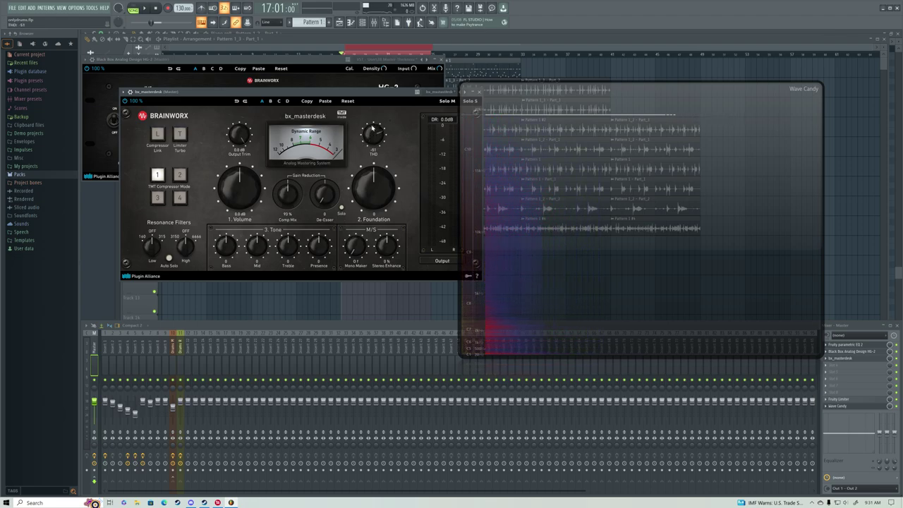
key("space")
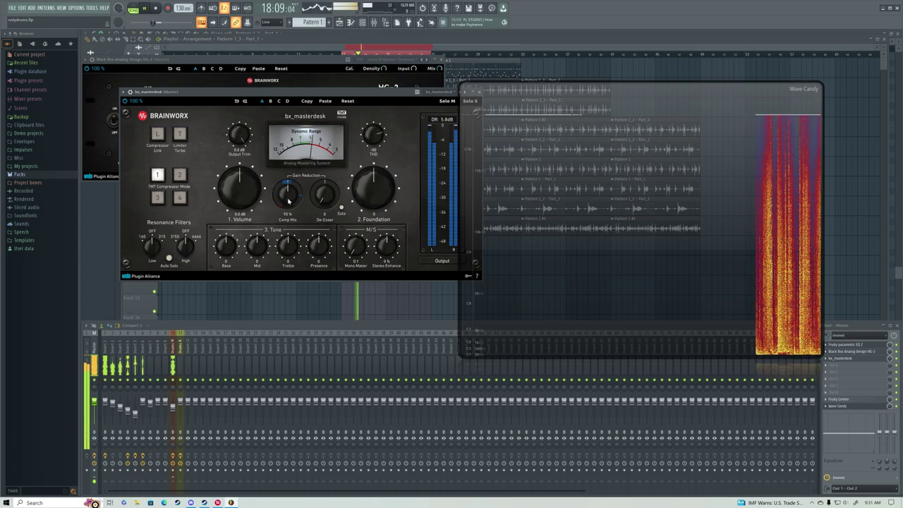
scroll(288, 196, "up", 1)
scroll(288, 190, "up", 1)
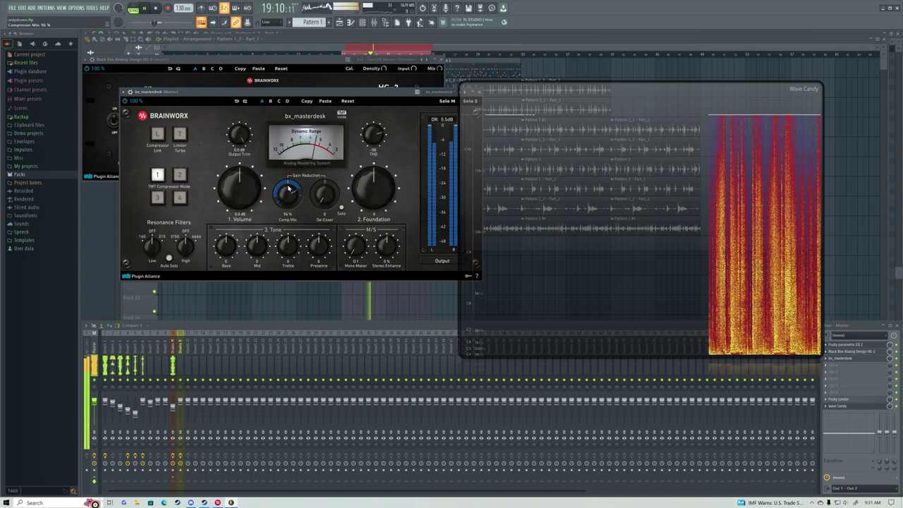
key("space")
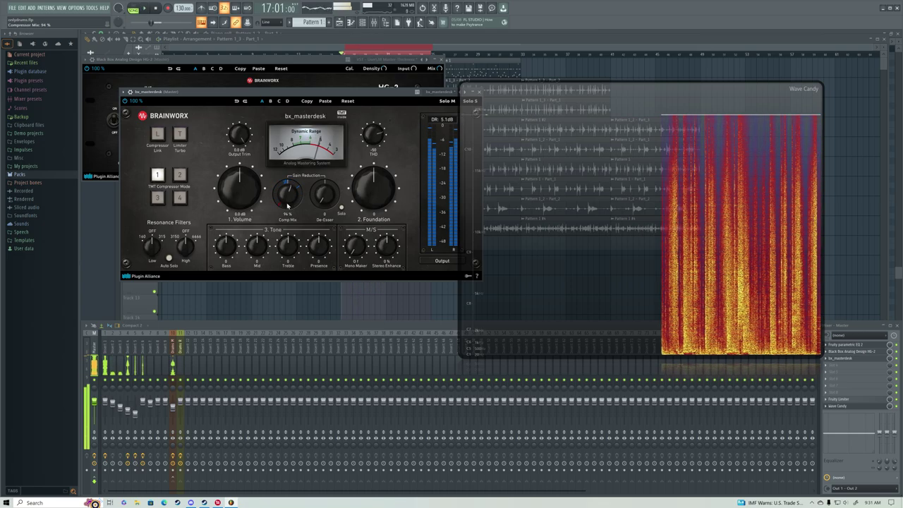
mouse_move(287, 205)
left_mouse_down()
mouse_move(287, 221)
mouse_move(287, 201)
left_mouse_up()
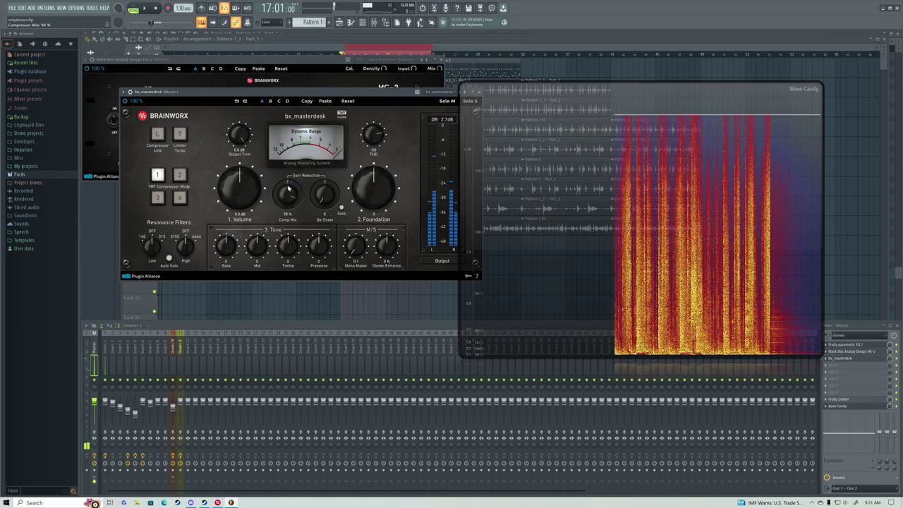
key("space")
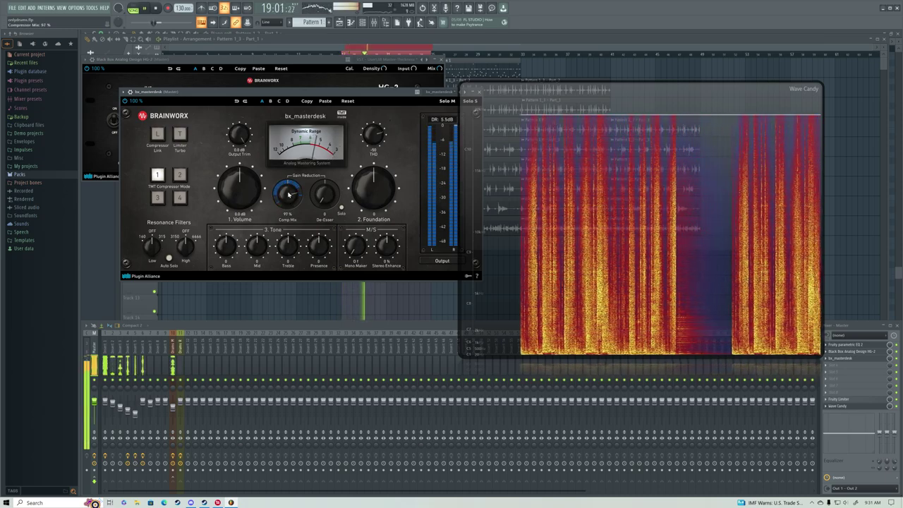
scroll(289, 195, "down", 1)
left_click_drag(287, 206, 288, 214)
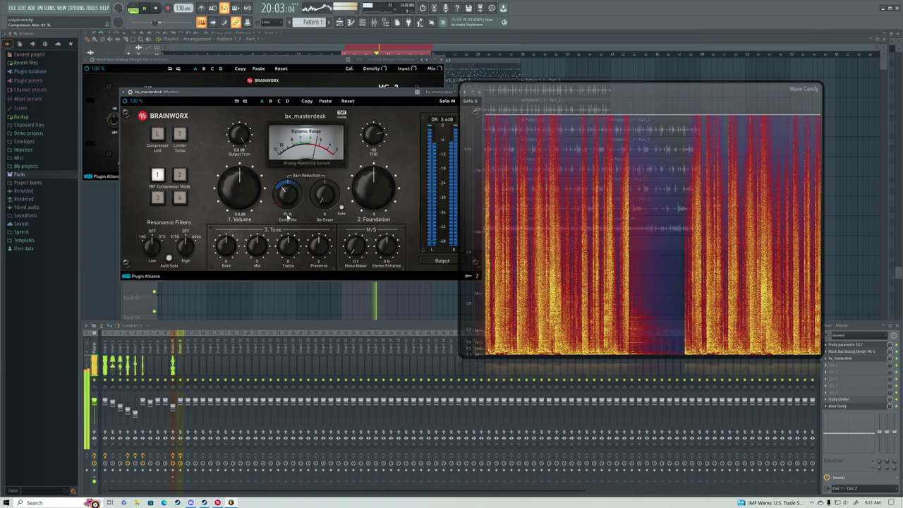
scroll(287, 204, "down", 1)
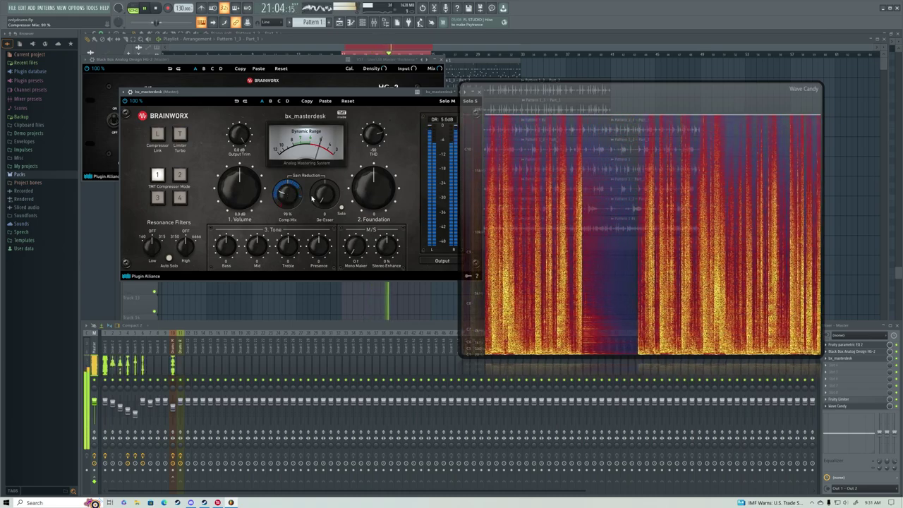
Step: Set the de-esser to 58, tune the high resonance filter, and shape the tone with bass -7, mid 23, treble 30 and presence -8
left_click_drag(312, 199, 324, 163)
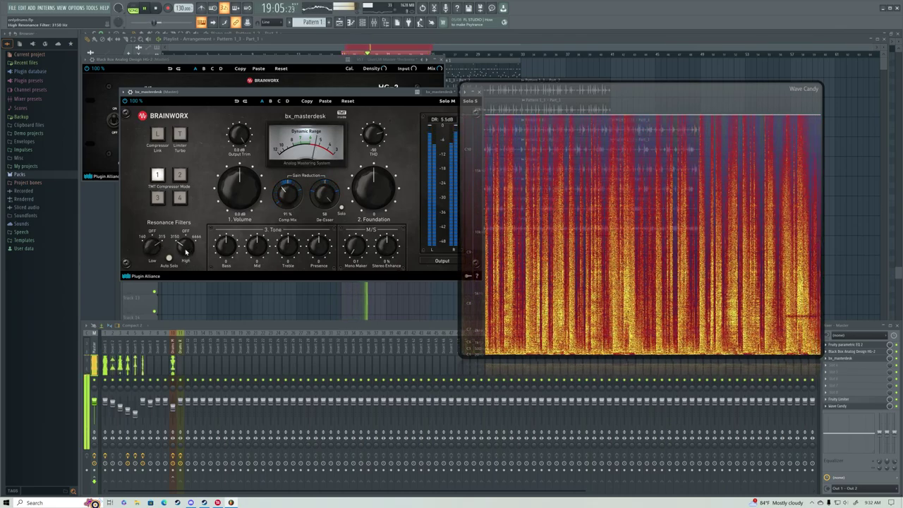
left_click_drag(186, 250, 186, 202)
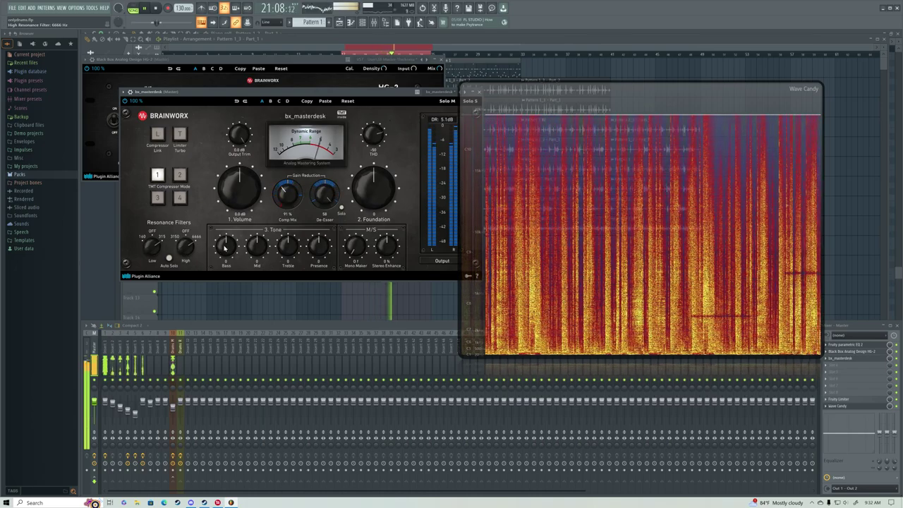
mouse_move(225, 258)
left_mouse_down()
mouse_move(226, 234)
mouse_move(224, 247)
left_mouse_up()
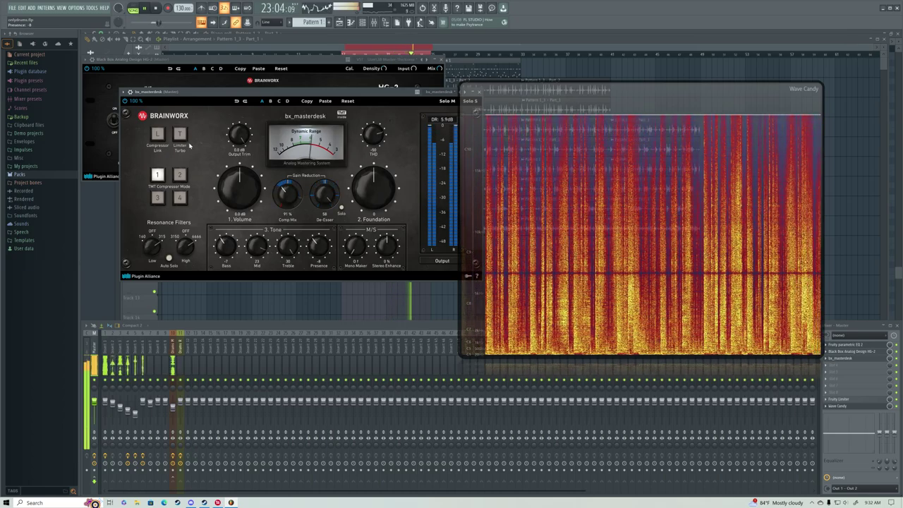
Step: Enable Compressor Link, retune the low resonance filter and set Foundation to 13 after trying -12
left_click(158, 133)
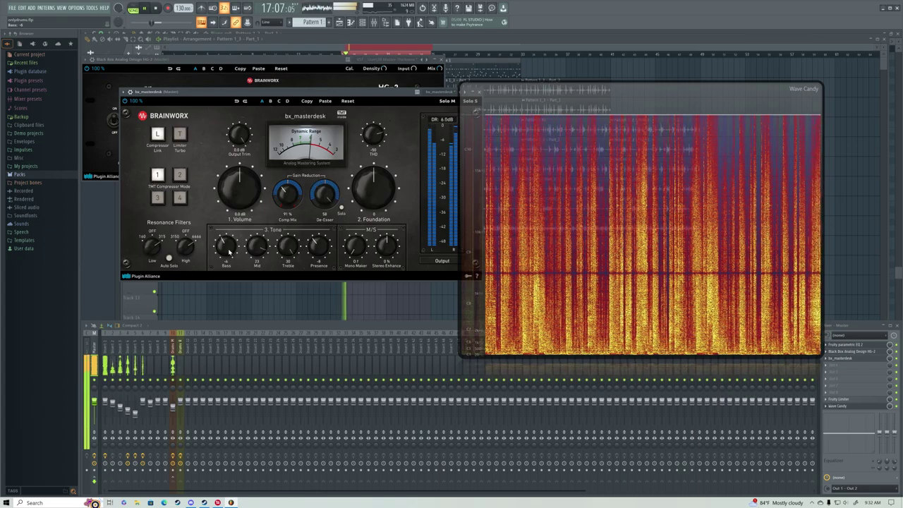
left_click_drag(372, 188, 374, 214)
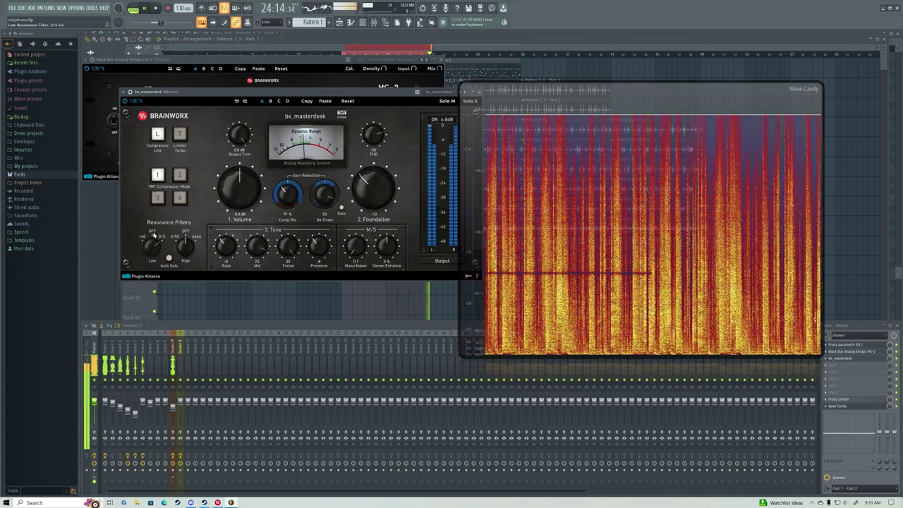
left_click_drag(151, 260, 155, 250)
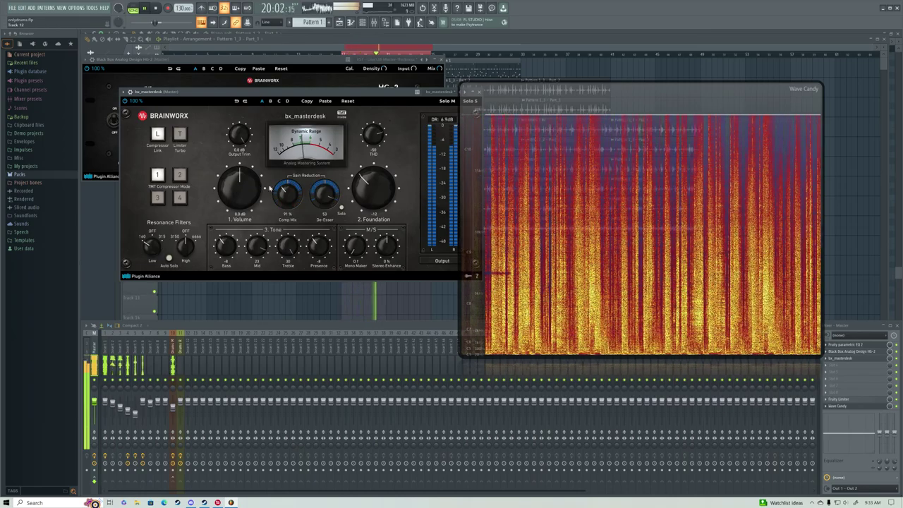
left_click_drag(372, 182, 379, 178)
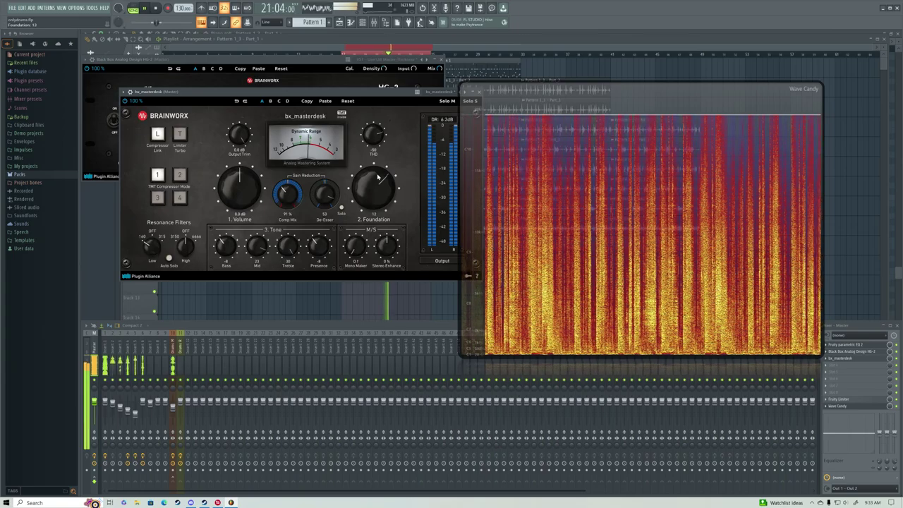
Step: Switch to TMT compressor mode 2 and reshape the tone by lowering bass to -25 and reducing mid and presence to about -12
left_click(179, 177)
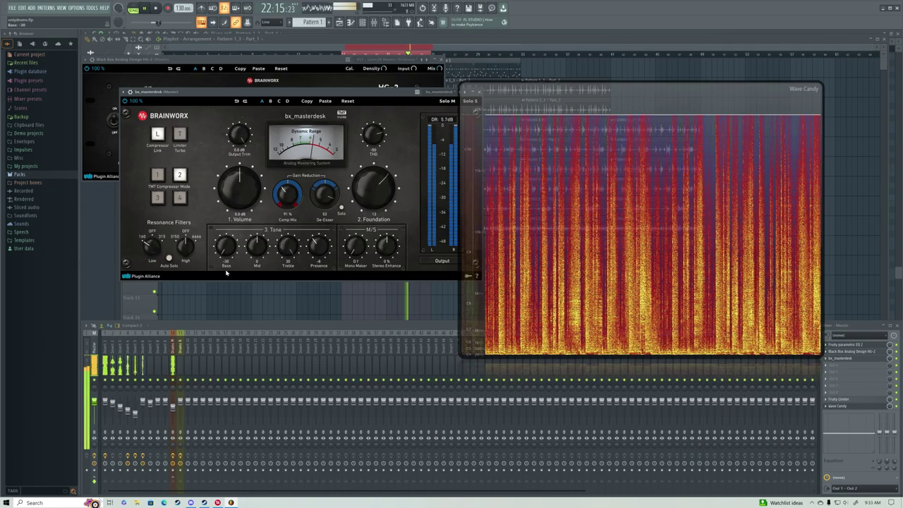
left_click_drag(217, 258, 223, 249)
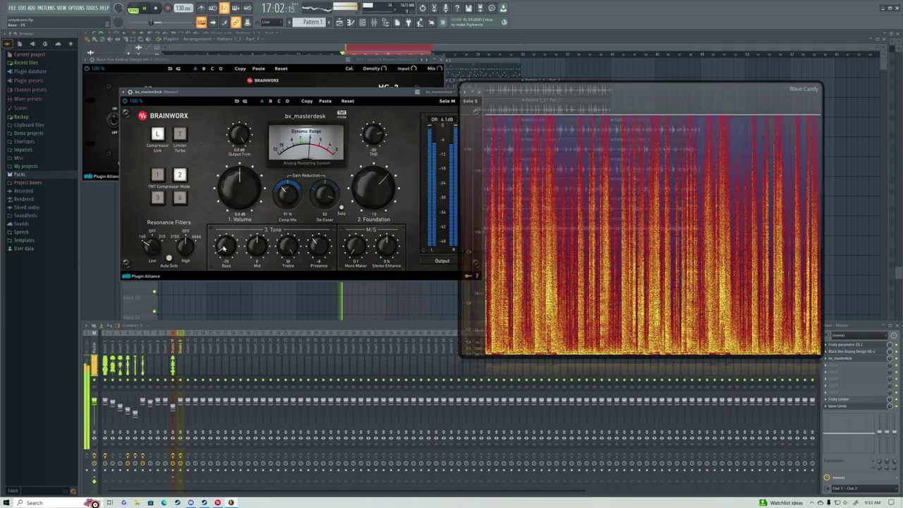
left_click_drag(257, 246, 259, 259)
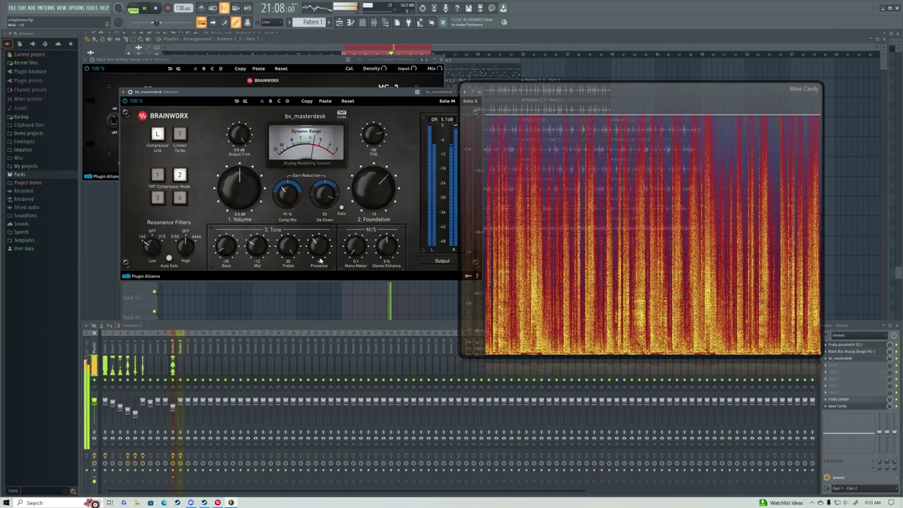
left_click_drag(319, 249, 318, 255)
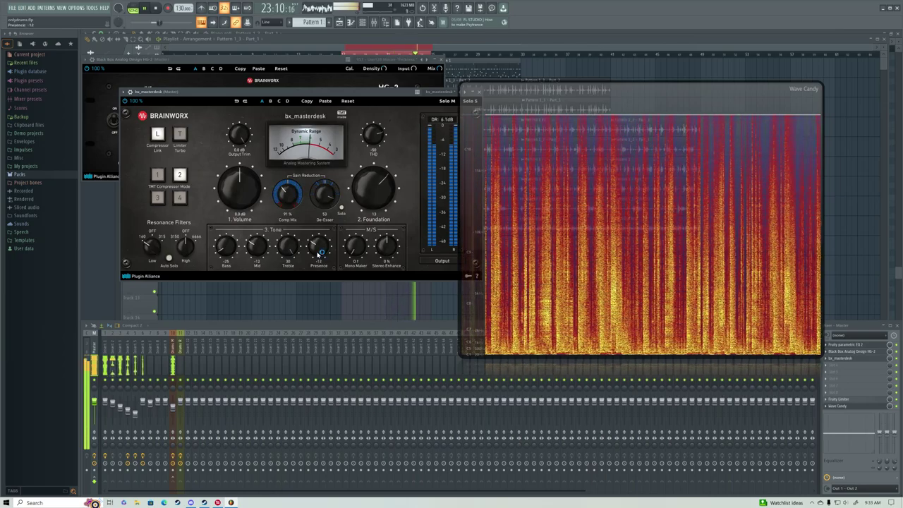
Step: Narrow Stereo Enhance to -34% and toggle the Master's effects to compare the processed mix
left_click_drag(354, 254, 354, 251)
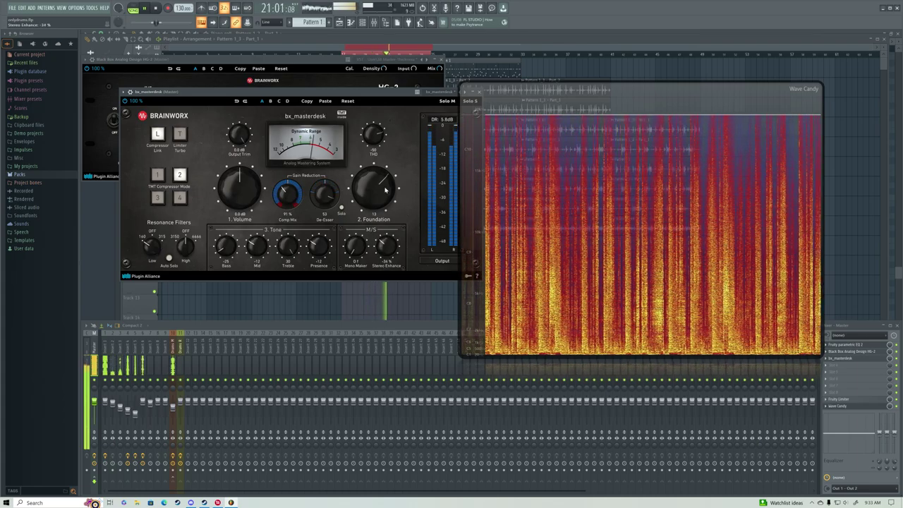
right_click(898, 358)
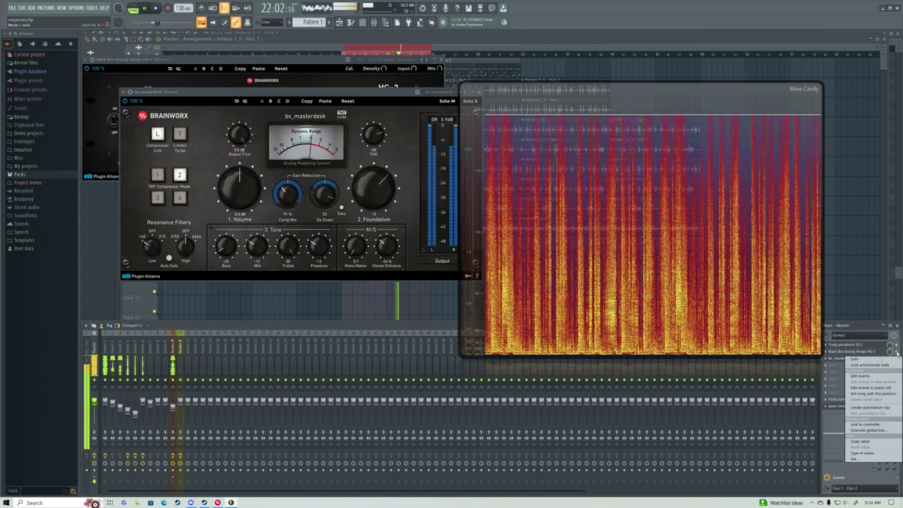
left_click(900, 341)
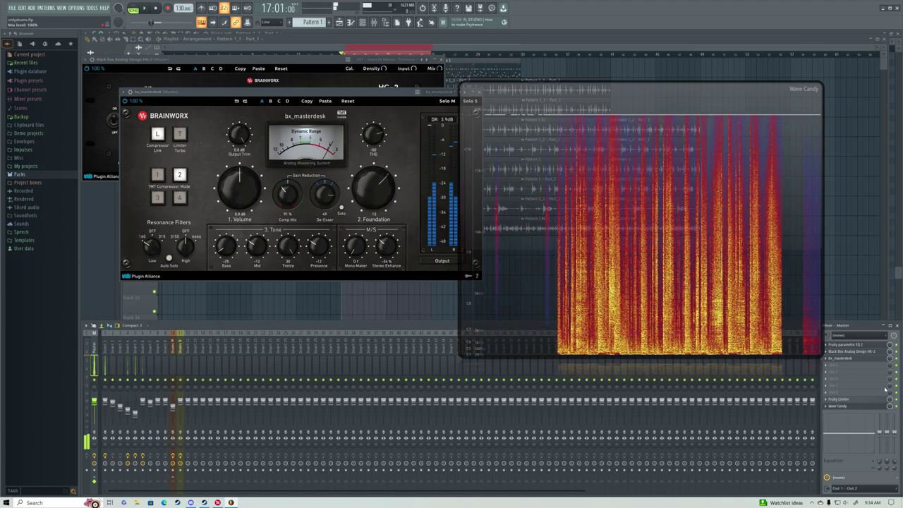
Step: Open the Master's Fruity Limiter, move its window over bx_masterdesk and review its preset list
left_click(839, 400)
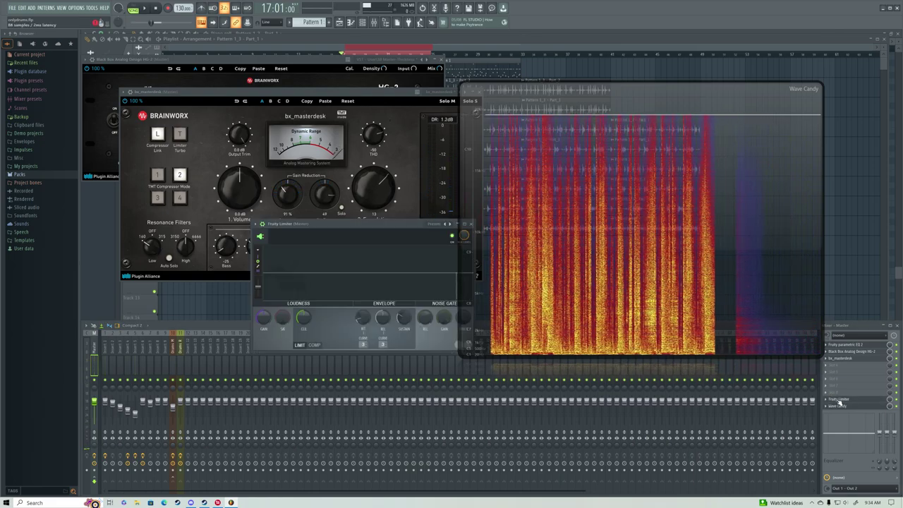
left_click_drag(407, 256, 335, 185)
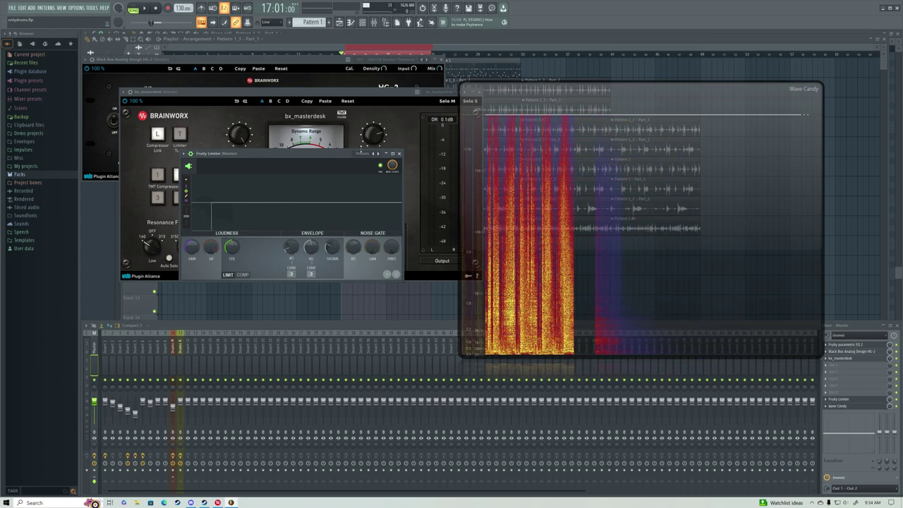
left_click(362, 153)
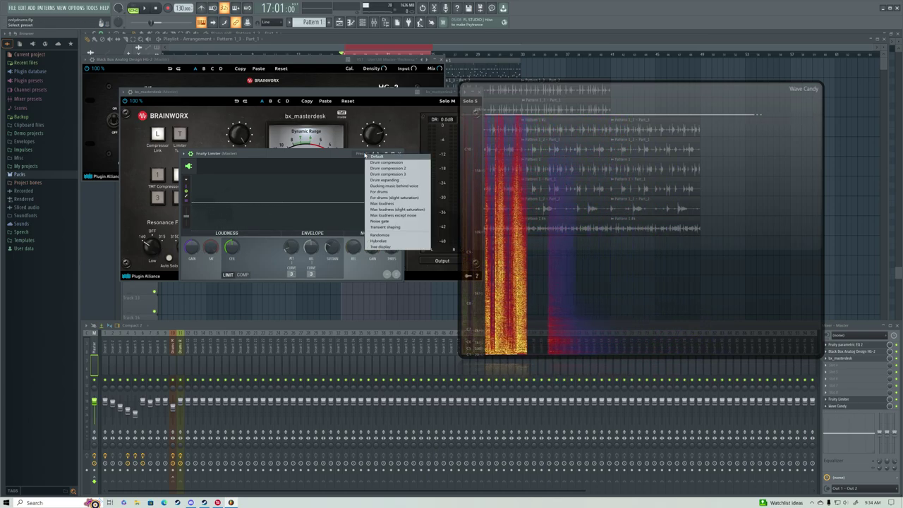
left_click(341, 202)
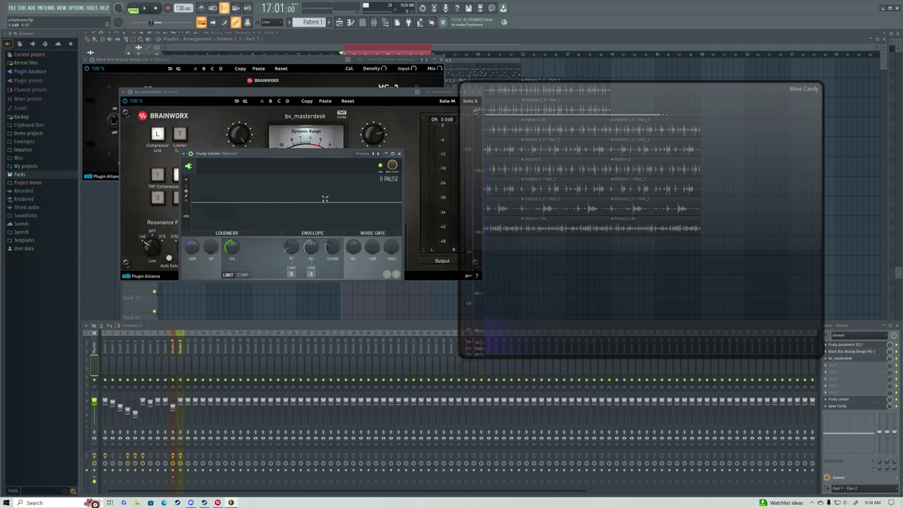
Step: Close the plug-in windows and the mixer, and clear the time selection in the playlist
left_click(848, 359)
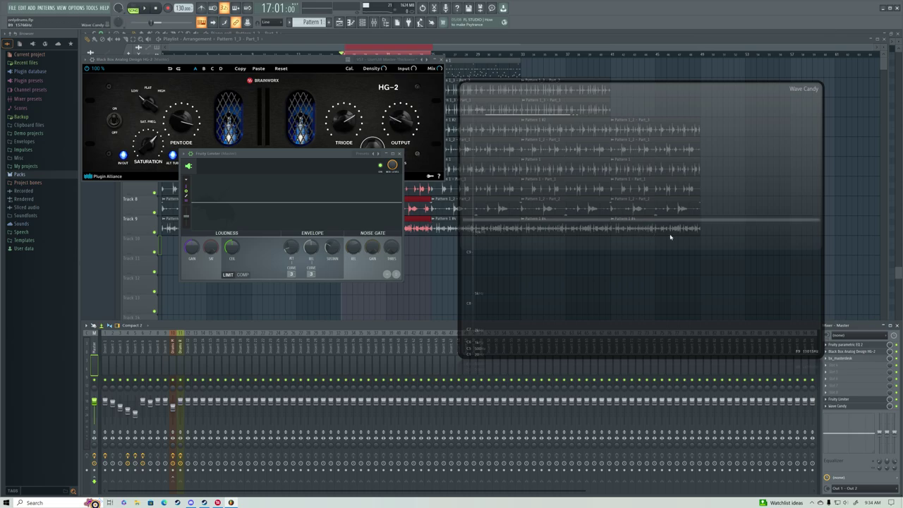
key("F12")
left_click(386, 55)
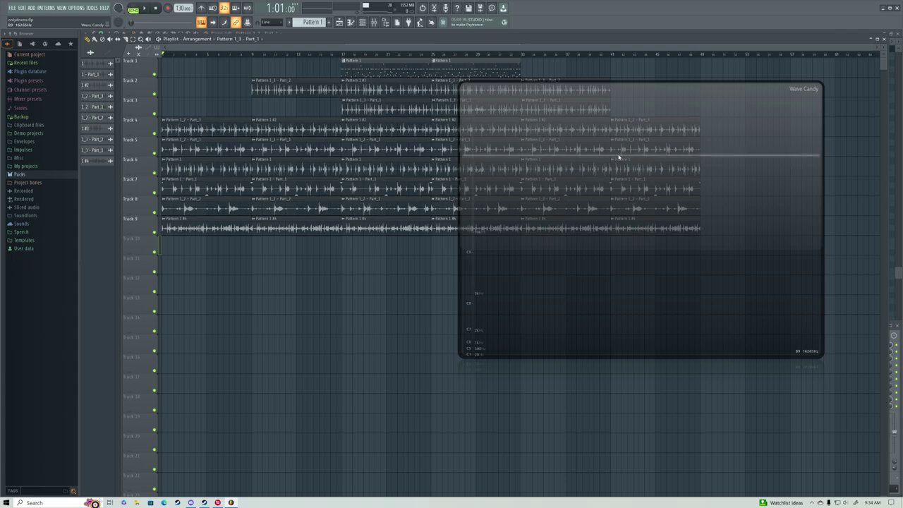
Step: Play the arrangement from the start and reposition the Wave Candy spectrum display over the playlist
left_click_drag(660, 147, 640, 309)
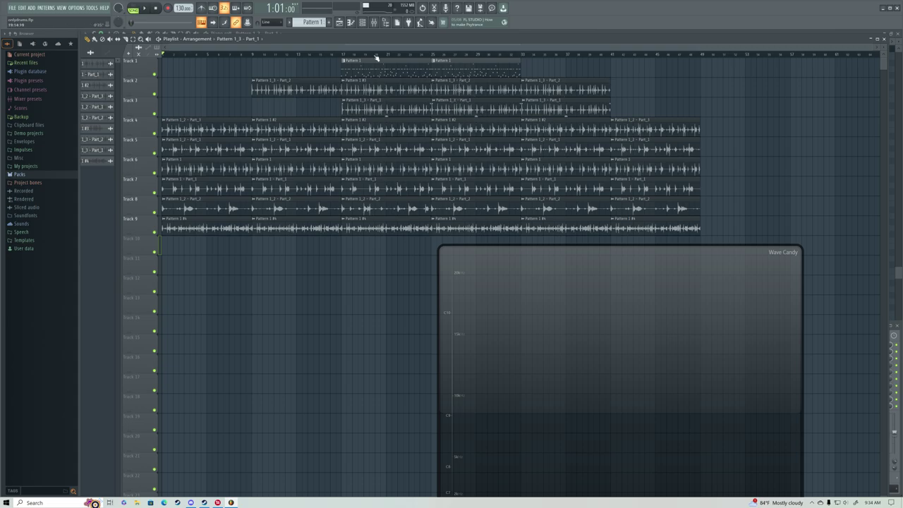
key("space")
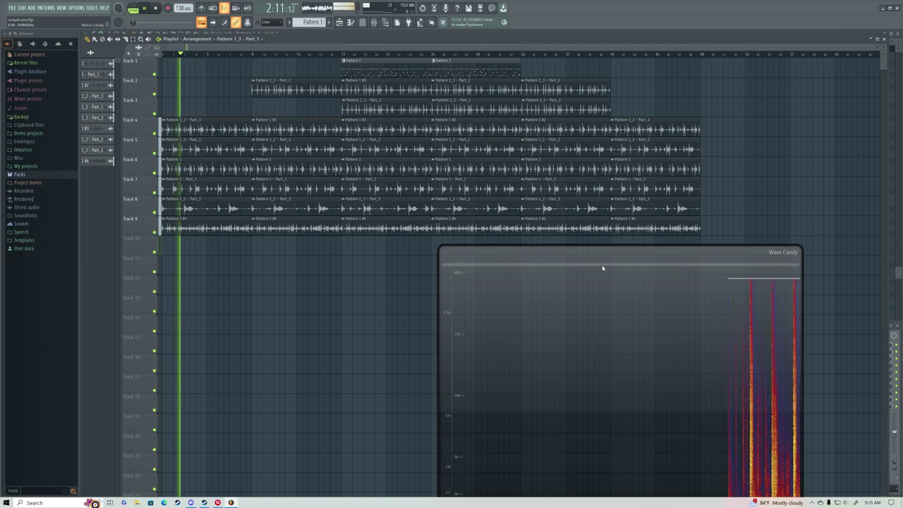
left_click_drag(604, 268, 551, 166)
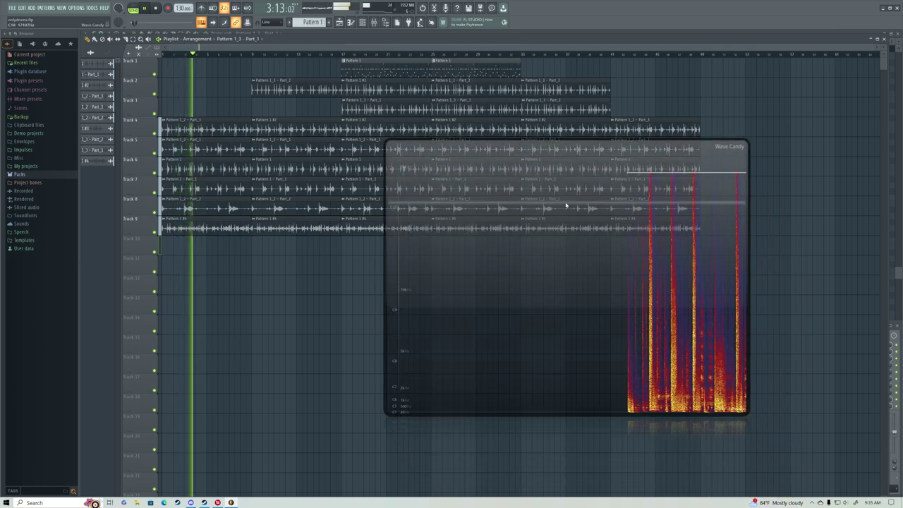
left_click_drag(540, 207, 518, 208)
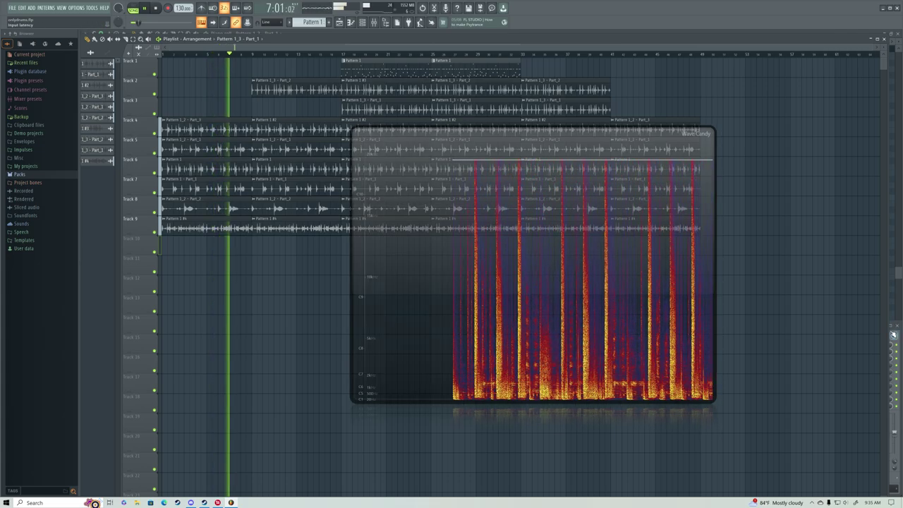
Step: Show the mixer, open the Master's Fruity parametric EQ 2 and place Wave Candy beside it to examine the playing mix
key("F9")
key("Escape")
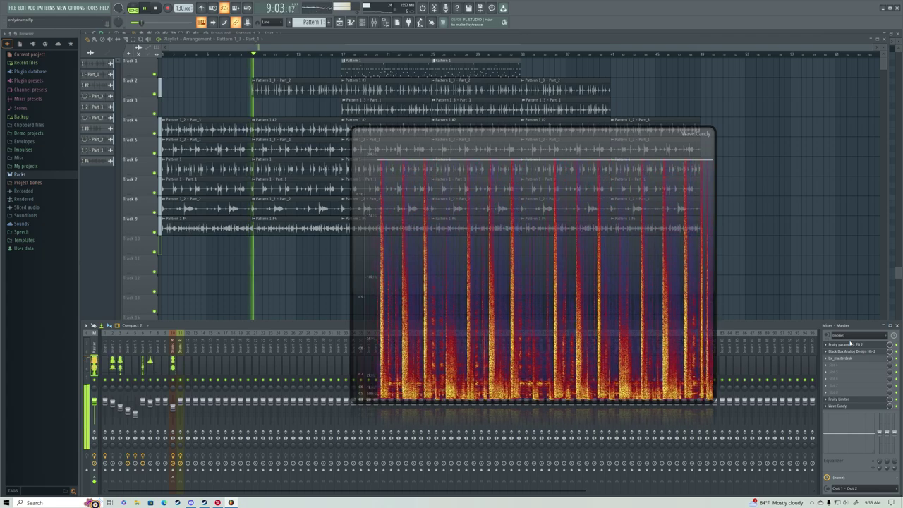
left_click(852, 343)
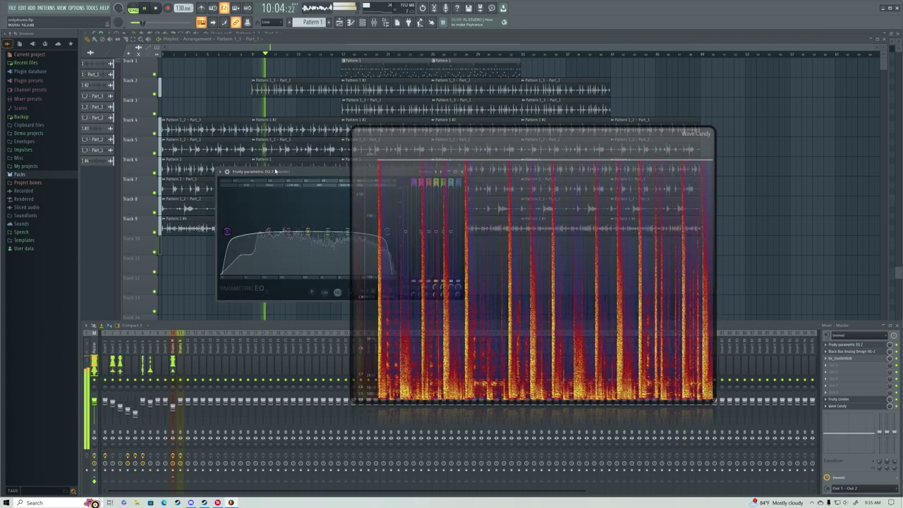
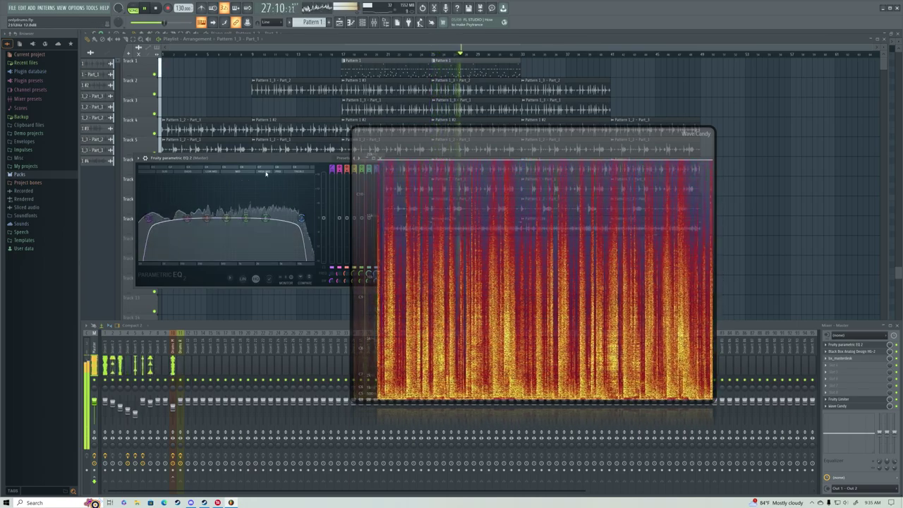
left_click_drag(485, 146, 610, 115)
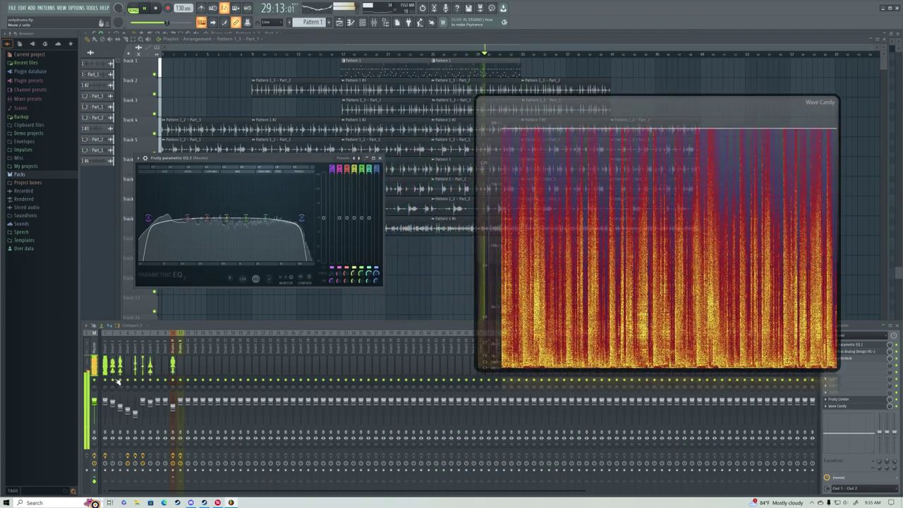
Step: Check Insert 5, replay the drums from around bar 24 and isolate mixer Insert 6
left_click(137, 414)
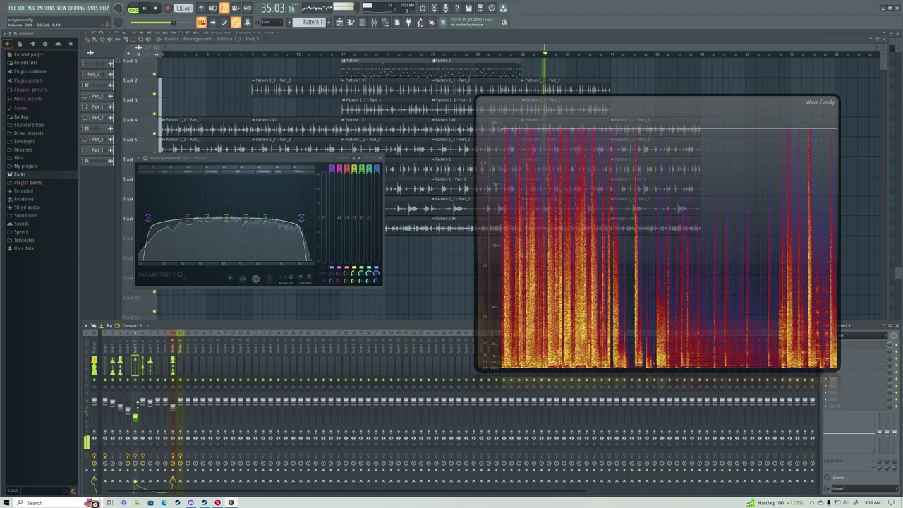
left_click(425, 53)
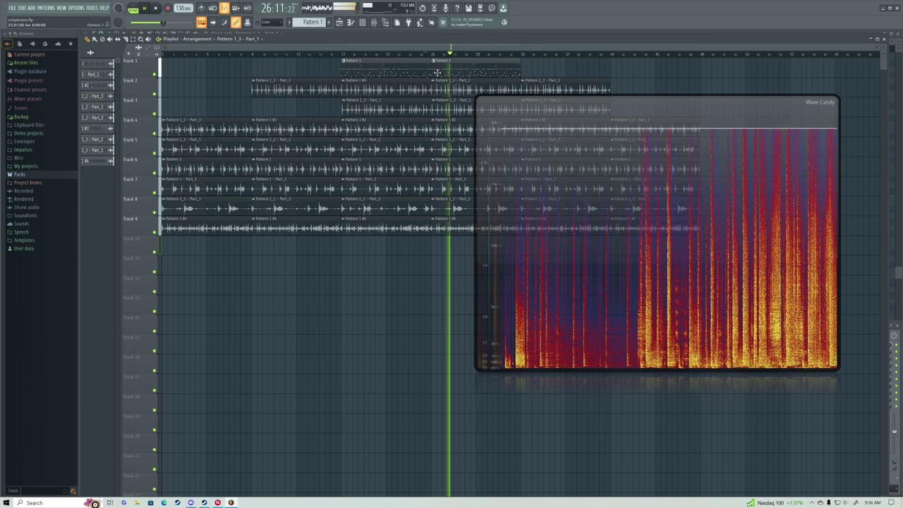
left_click(376, 22)
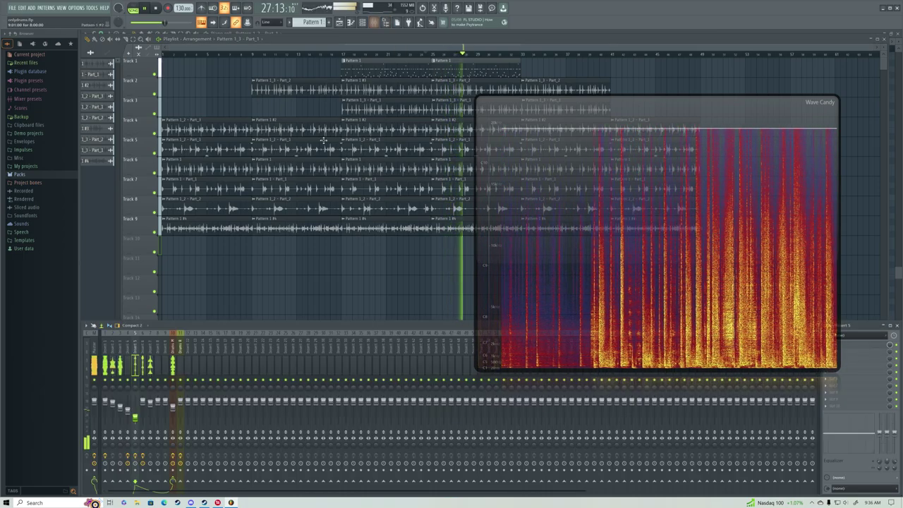
left_click(143, 374)
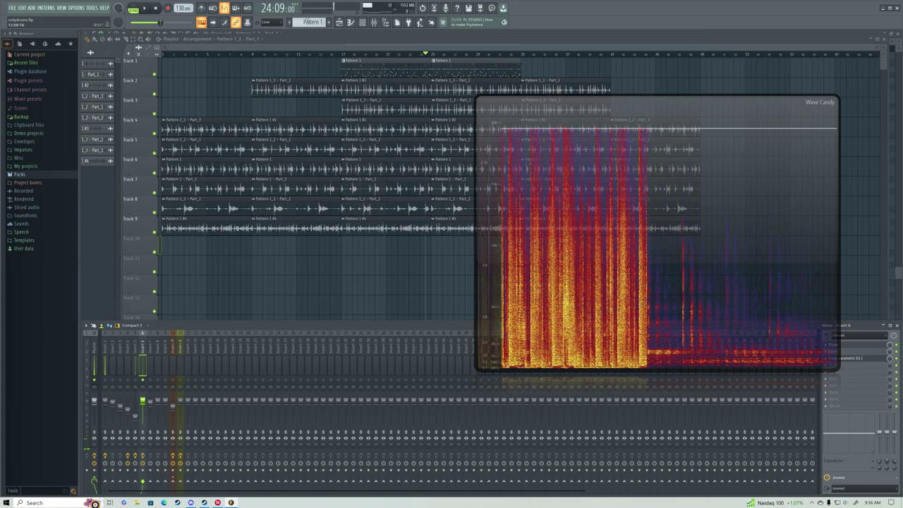
Step: Place a Pattern 1 #4 clip on Track 11, make it unique as a sample and have it span bars 1 to 25
key("F9")
left_click_drag(630, 117, 573, 337)
left_click(256, 261)
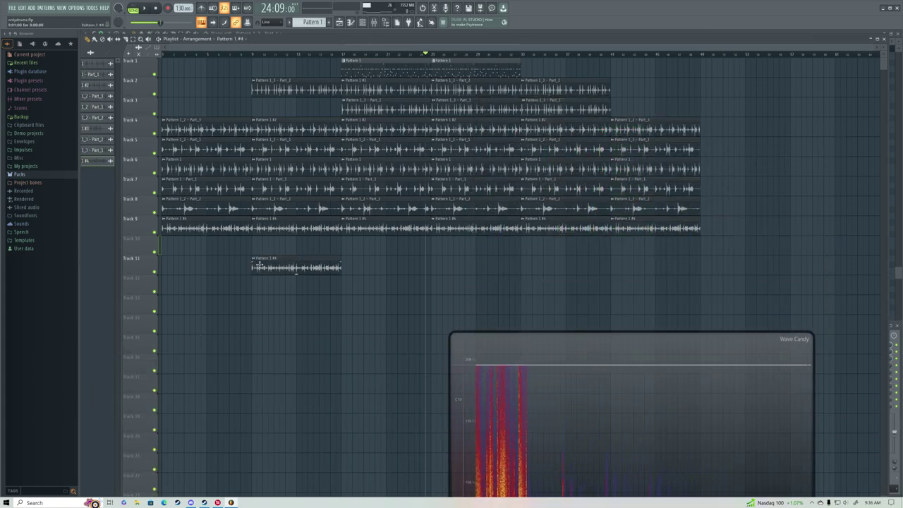
left_click(255, 262)
left_click(308, 270)
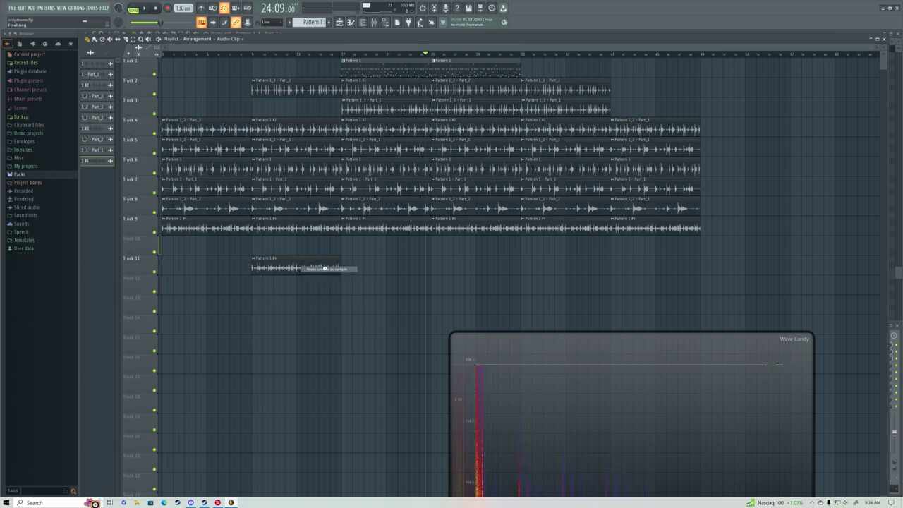
left_click_drag(309, 259, 431, 257)
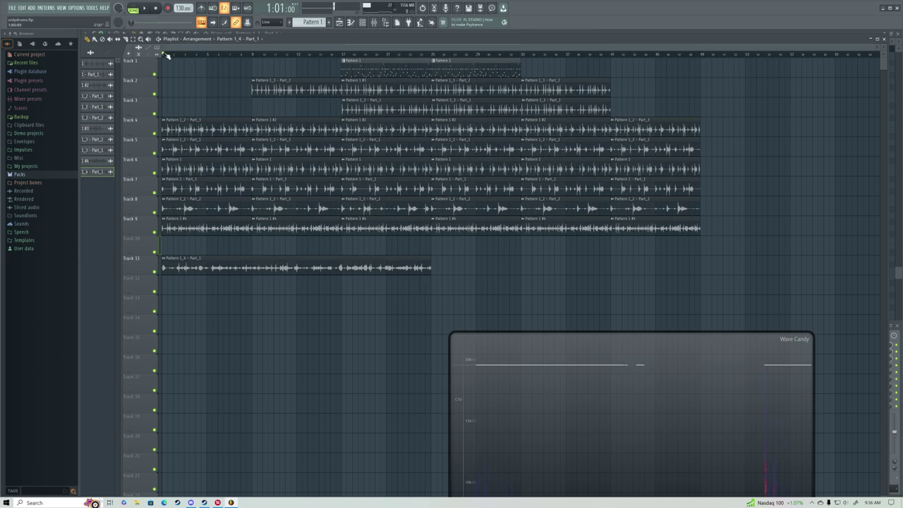
Step: Solo Track 11 during playback and repeat its new clip from bar 25 to bar 49
key("space")
left_click(156, 270, "ctrl")
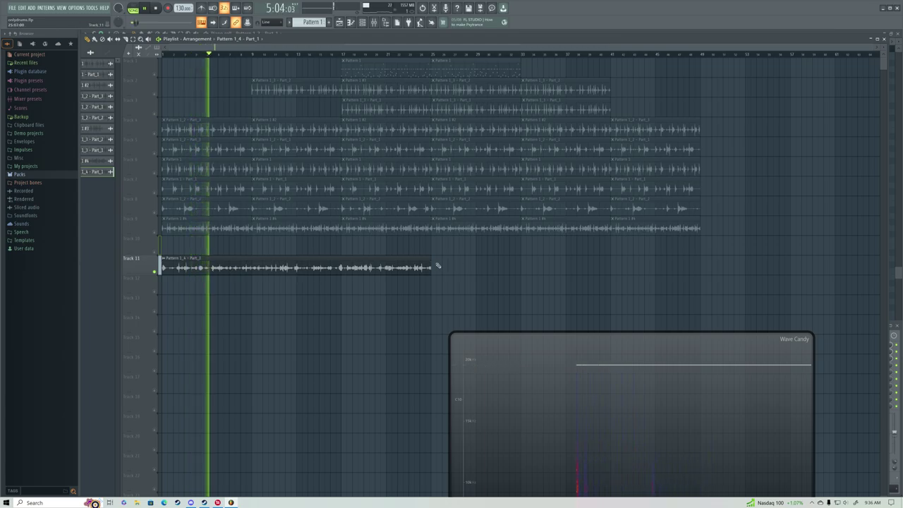
left_click_drag(437, 265, 701, 266)
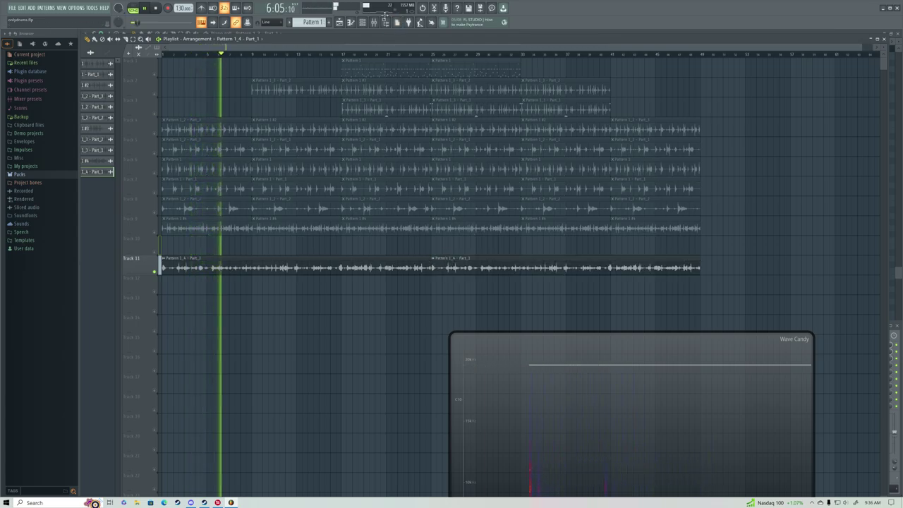
Step: Unsolo mixer Insert 6 and playlist Track 11, hide the mixer and play all the layers from the start
left_click(374, 22)
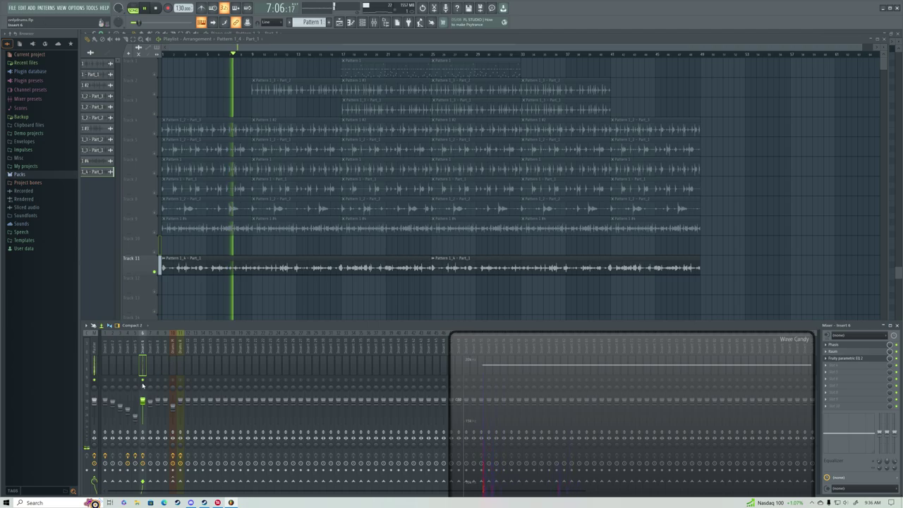
right_click(142, 381)
key("space")
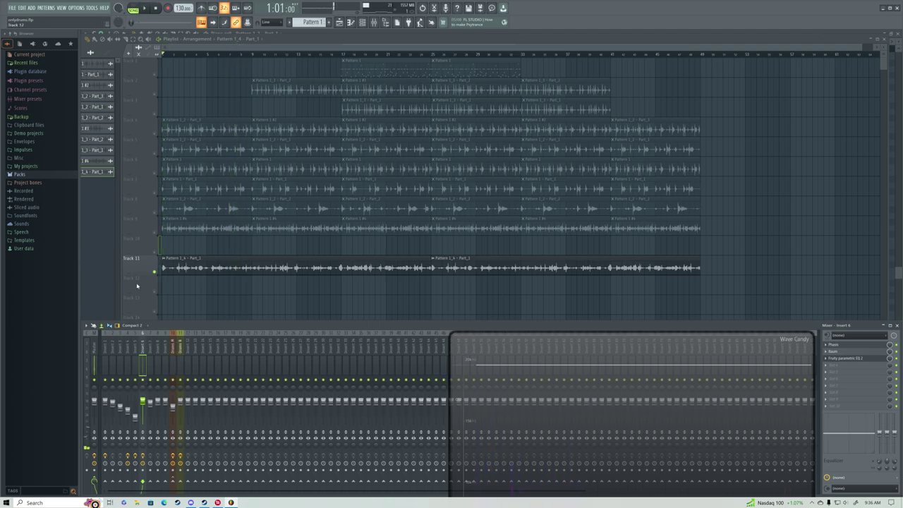
right_click(155, 272)
key("F9")
key("space")
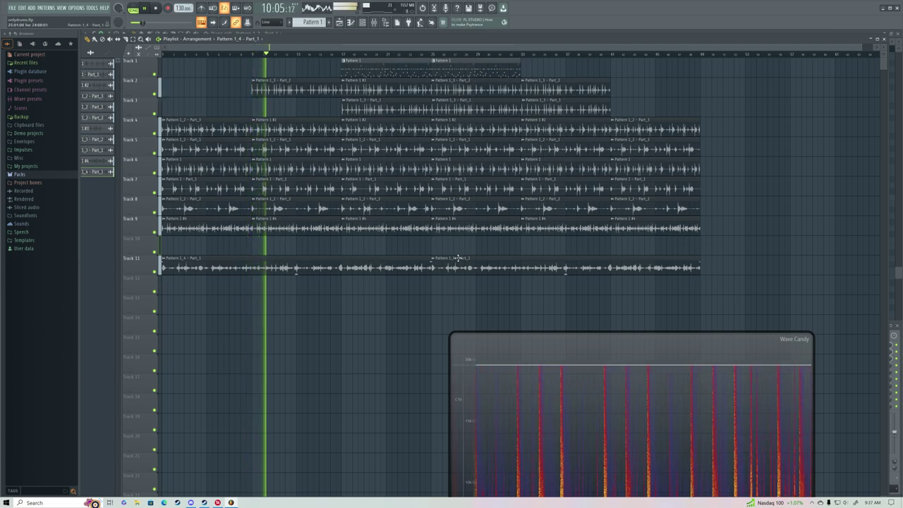
Step: Watch the mixer levels and Wave Candy spectrum during playback, return to bar 1 and hide the mixer
left_click(375, 22)
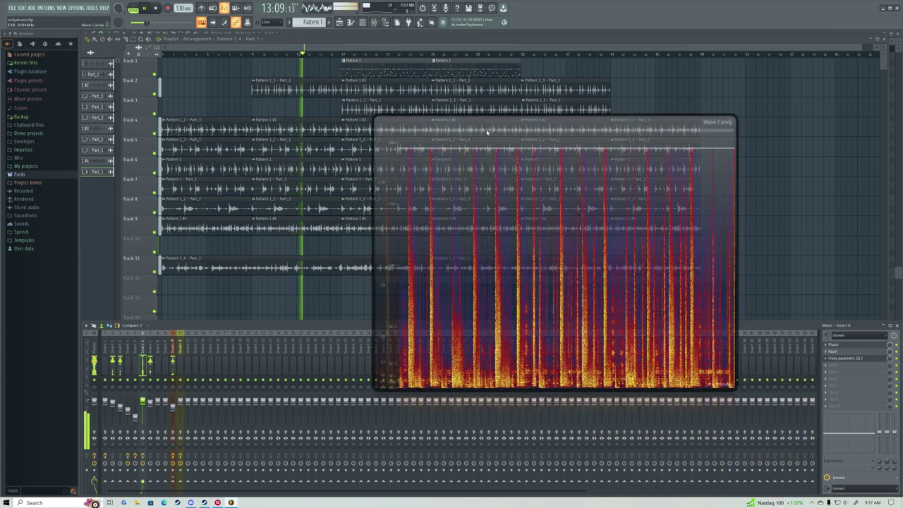
left_click_drag(486, 129, 531, 155)
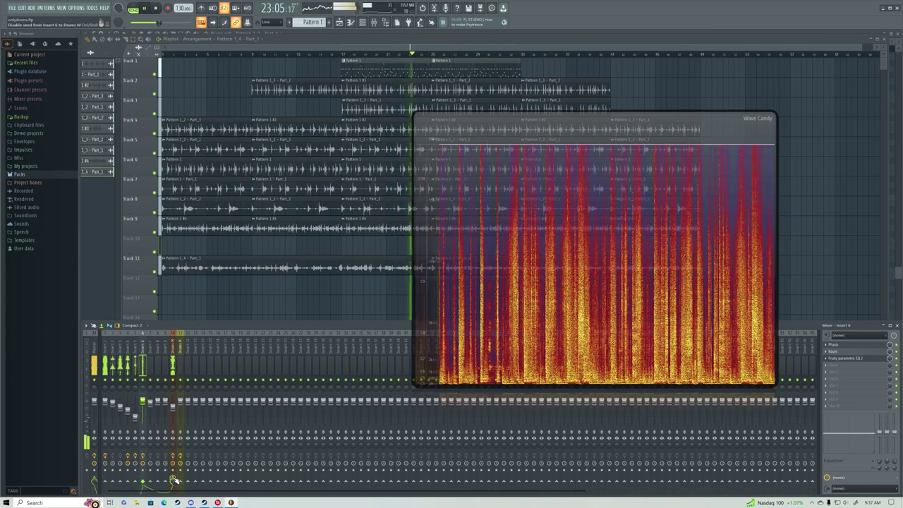
left_click(164, 55)
key("F9")
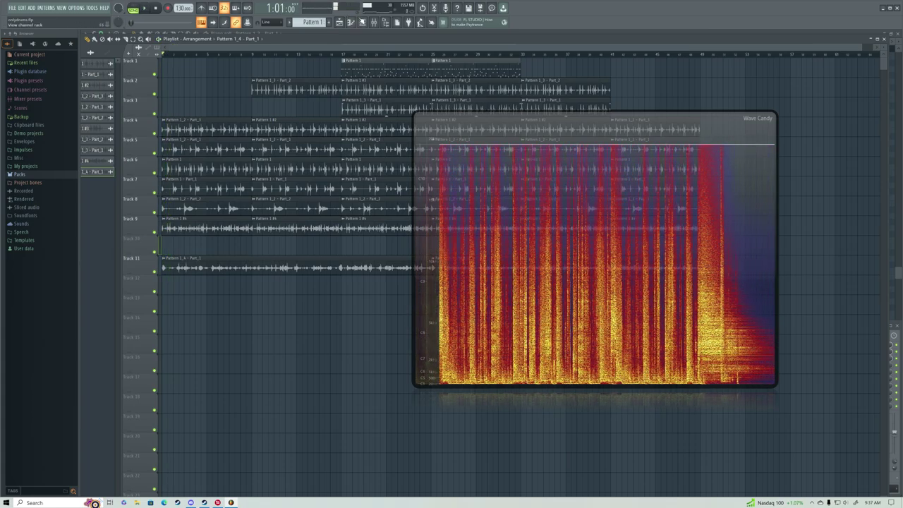
Step: Show the channel rack and the mixer together and move the rack up clear of the mixer
left_click(362, 22)
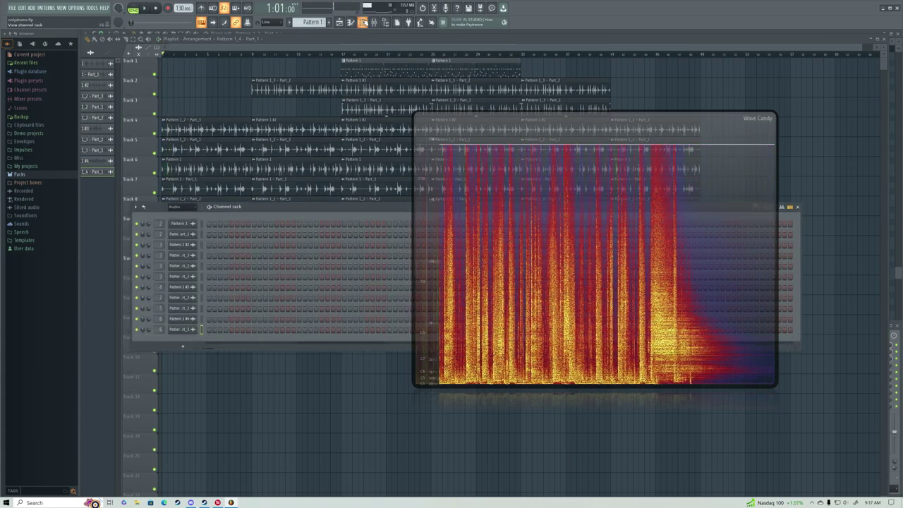
left_click(362, 22)
left_click(363, 22)
left_click(375, 22)
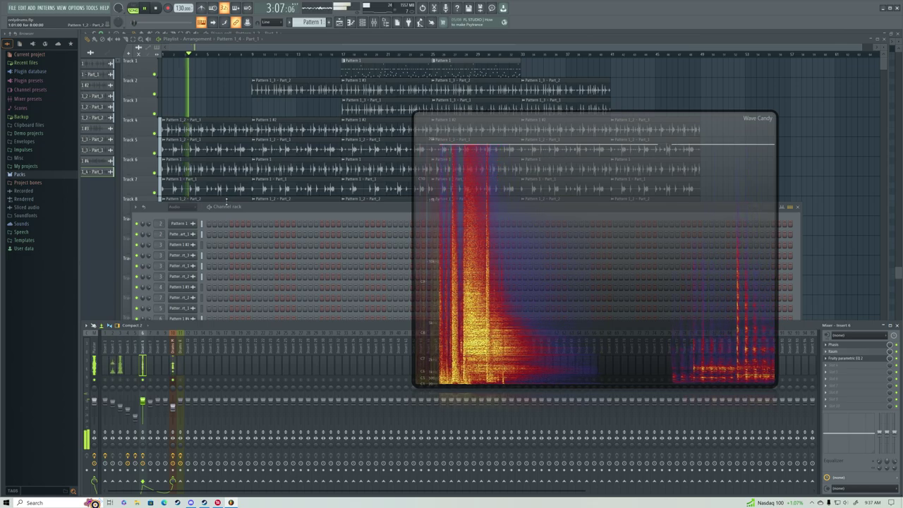
left_click_drag(255, 207, 267, 153)
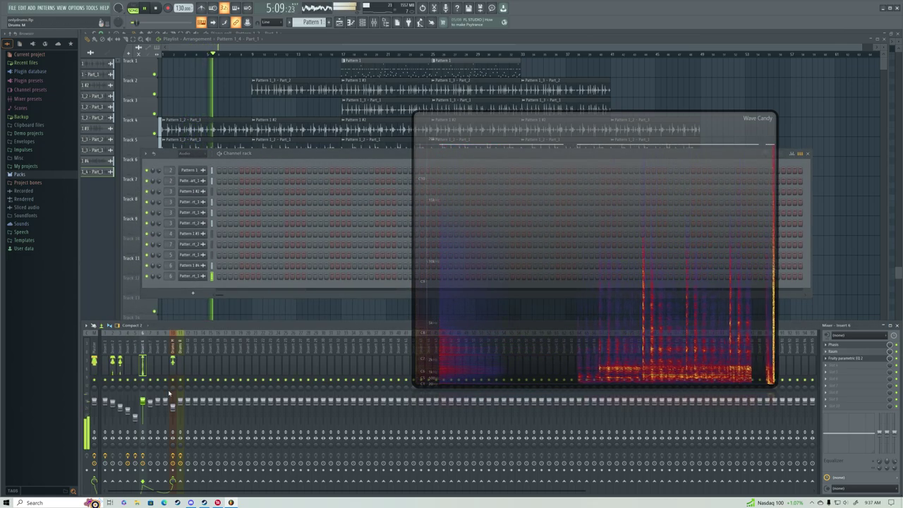
Step: Replay the opening bars and compare the Insert 6 and Drums M mixer tracks
key("space")
key("space")
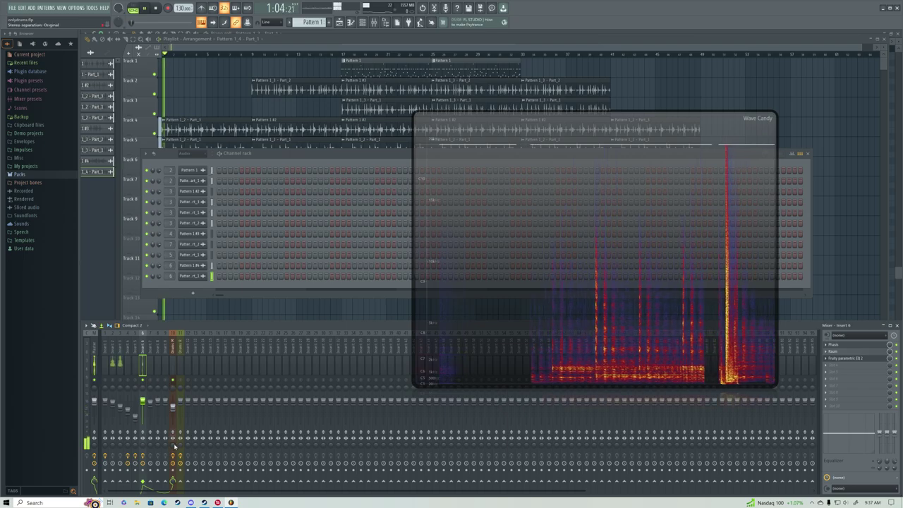
left_click(172, 470)
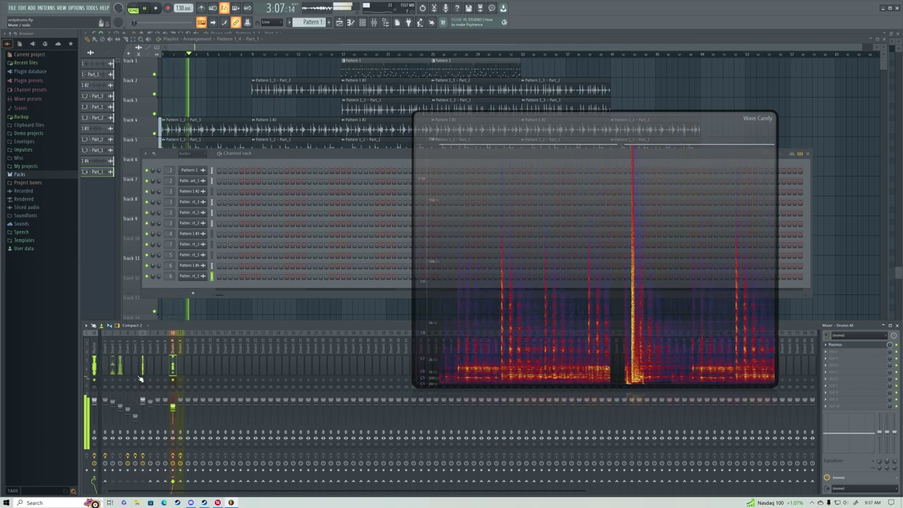
left_click(139, 379)
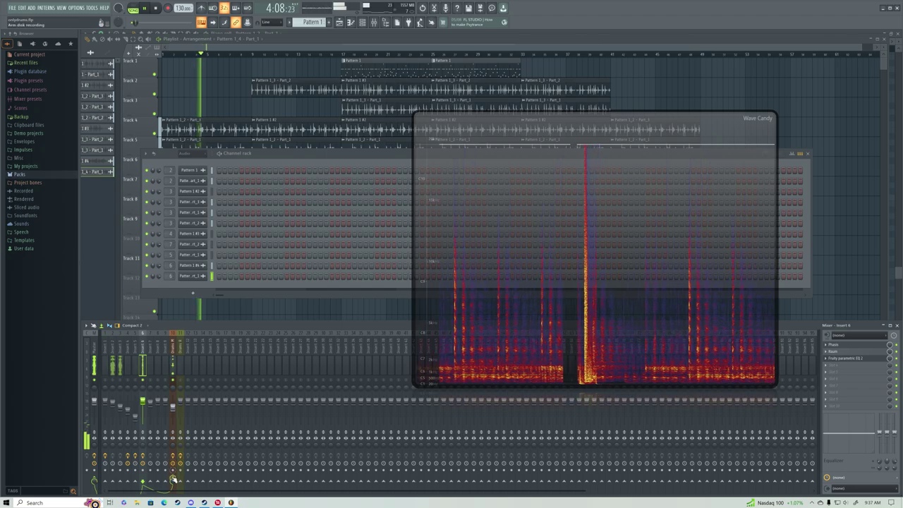
key("space")
Step: Assign the Pattern 1_4 - Part_1 channel to mixer Insert 8, route it to Drums M and restore all mixer tracks
left_click(169, 275)
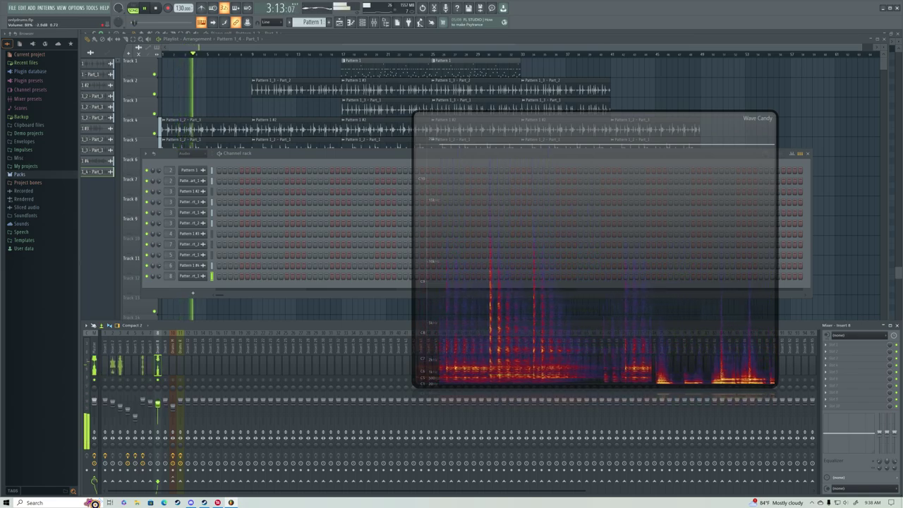
key("space")
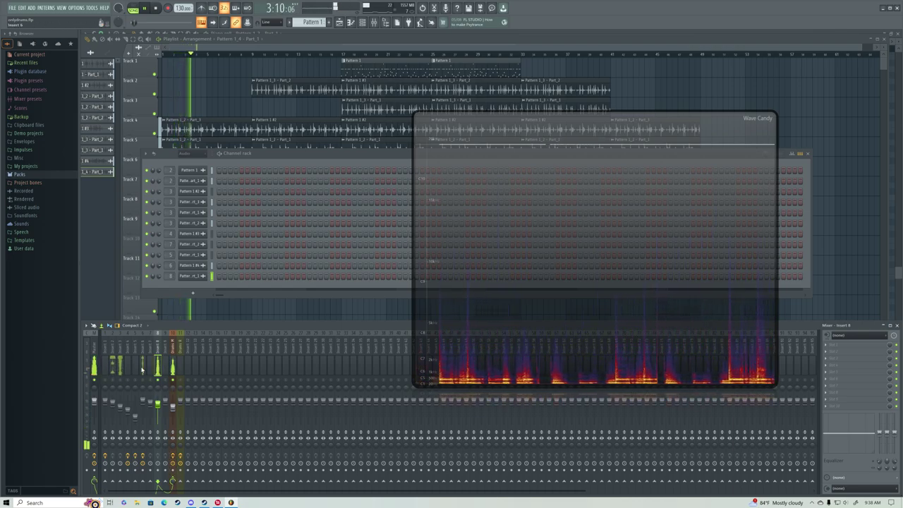
left_click(141, 367)
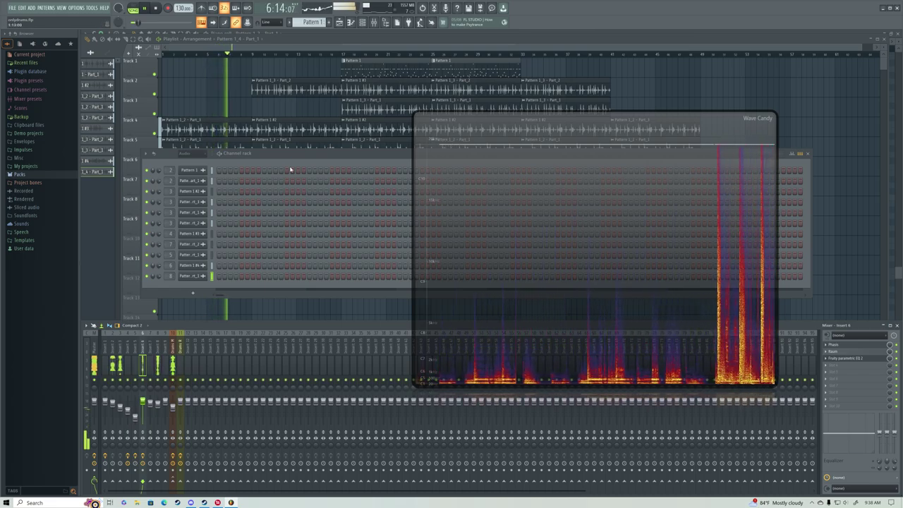
Step: Move the channel rack above the Track 11 clips, select mixer Insert 8 and stop playback
left_click_drag(290, 154, 323, 102)
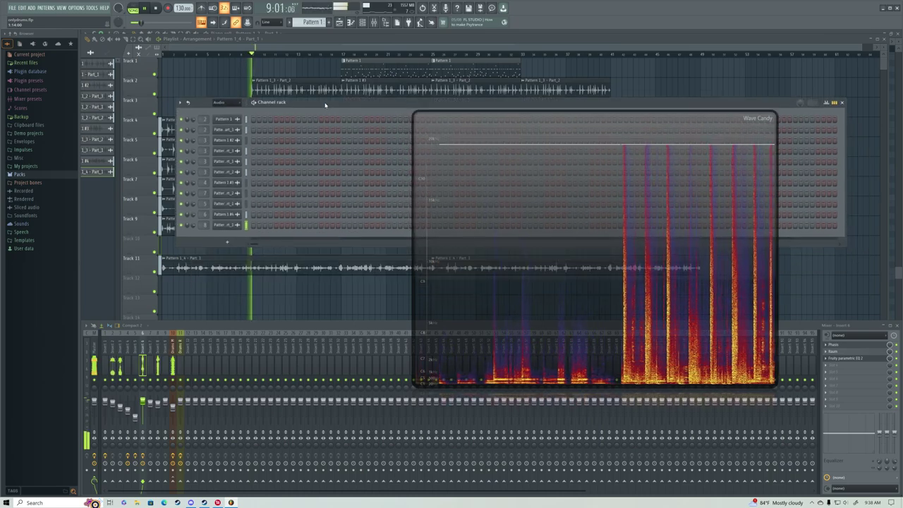
left_click(160, 345)
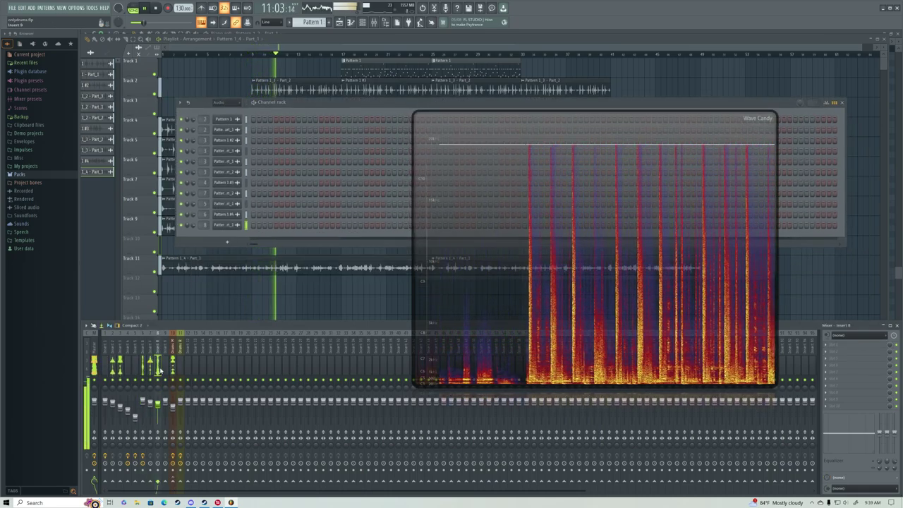
key("space")
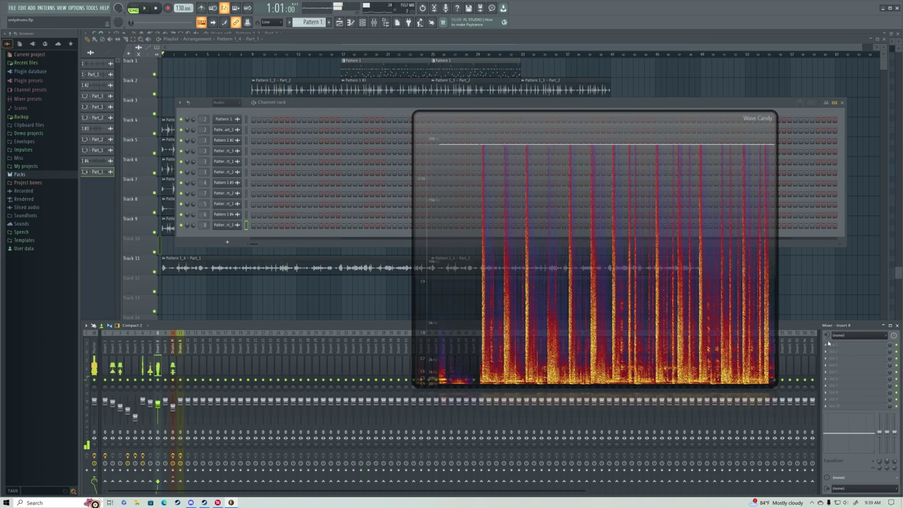
Step: Load Fruity Parametric EQ 2 on mixer Insert 8, move its window clear and play the song
left_click(836, 350)
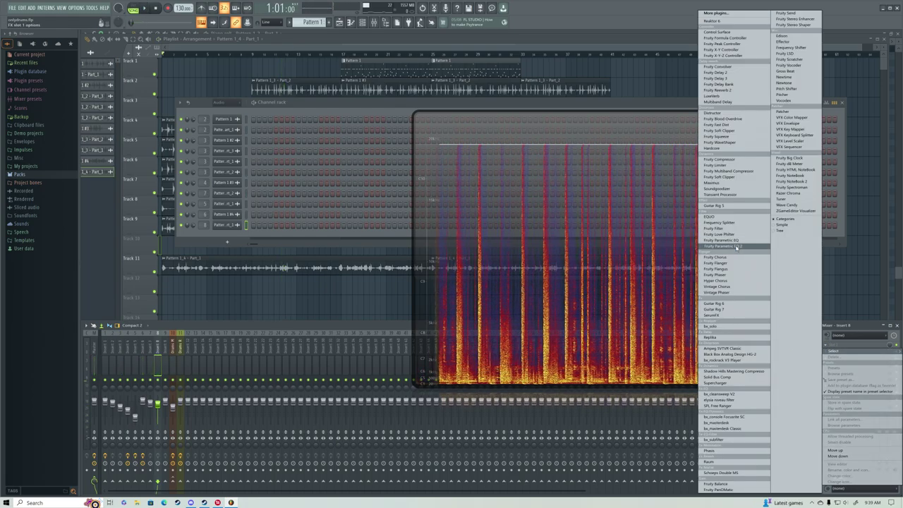
left_click(767, 246)
left_click_drag(260, 127, 179, 174)
key("space")
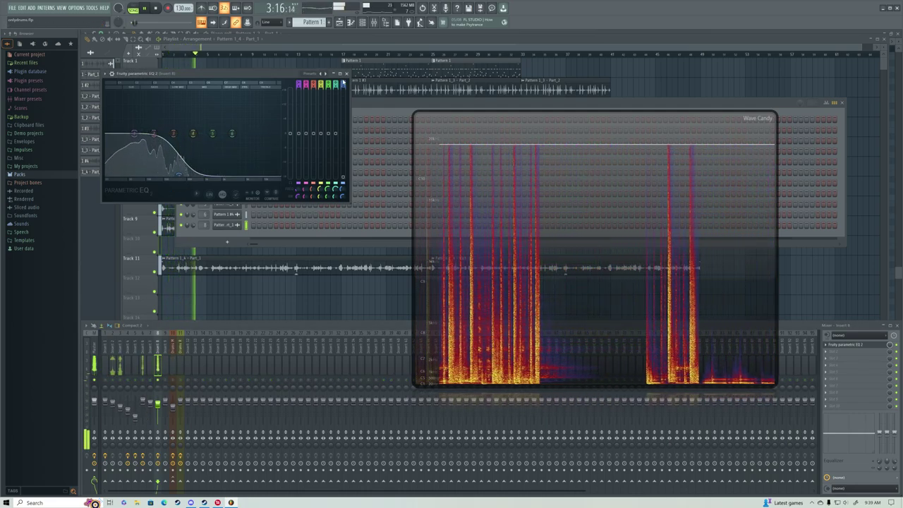
Step: Shape EQ band 7 into a low-pass with its cutoff beside band 2, boost band 1 slightly and replay the opening bars
scroll(340, 93, "up", 2)
scroll(339, 93, "down", 2)
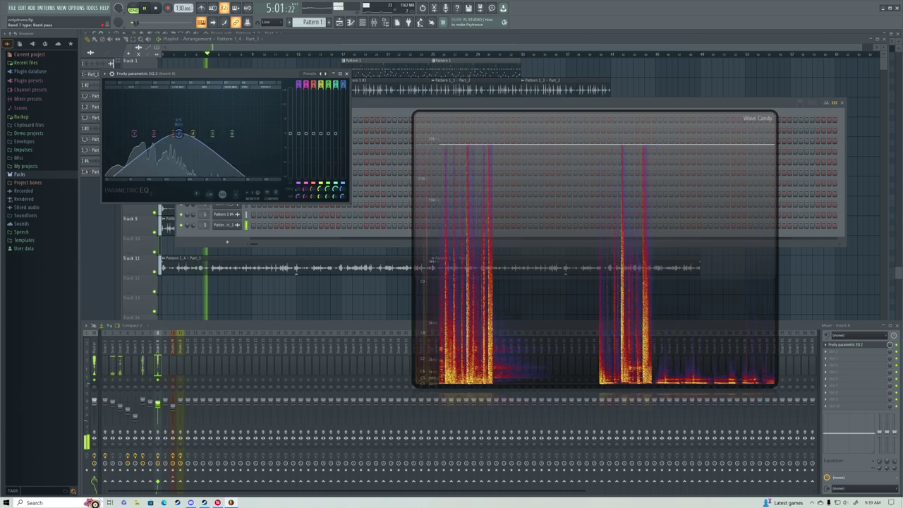
scroll(248, 124, "up", 2)
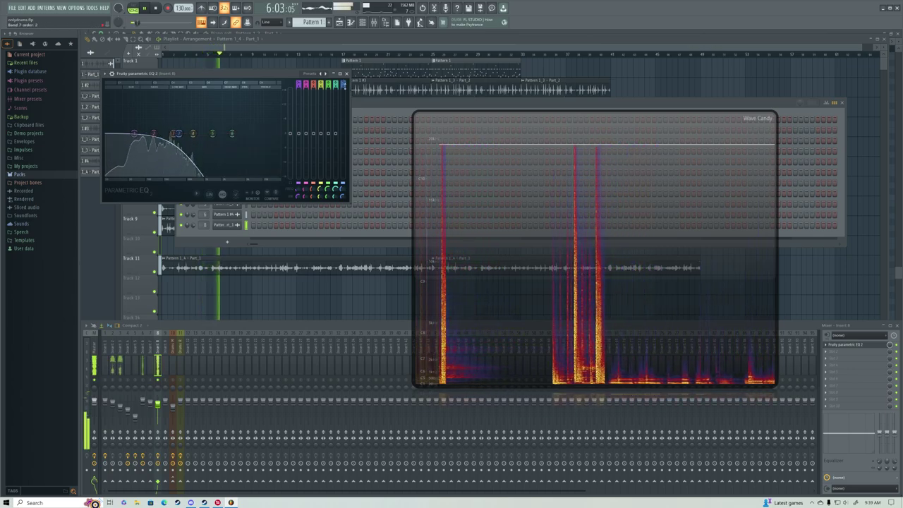
left_click_drag(177, 133, 134, 133)
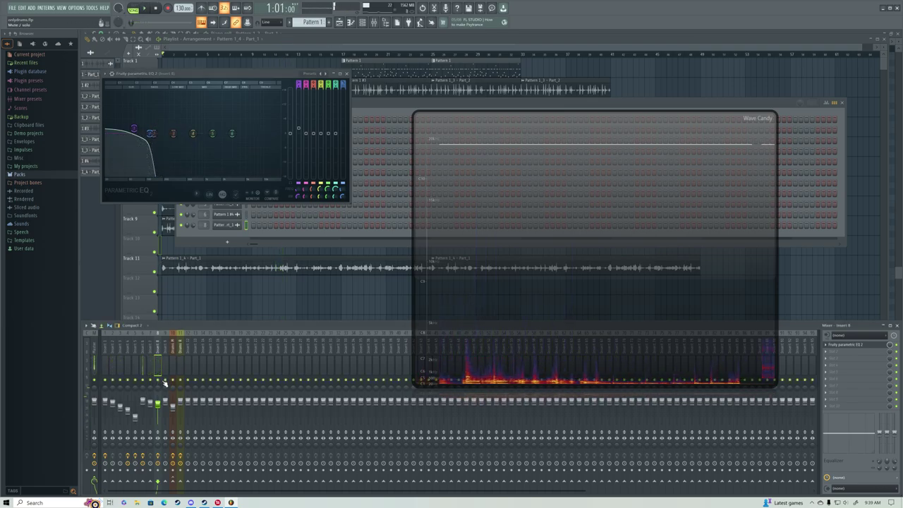
key("space")
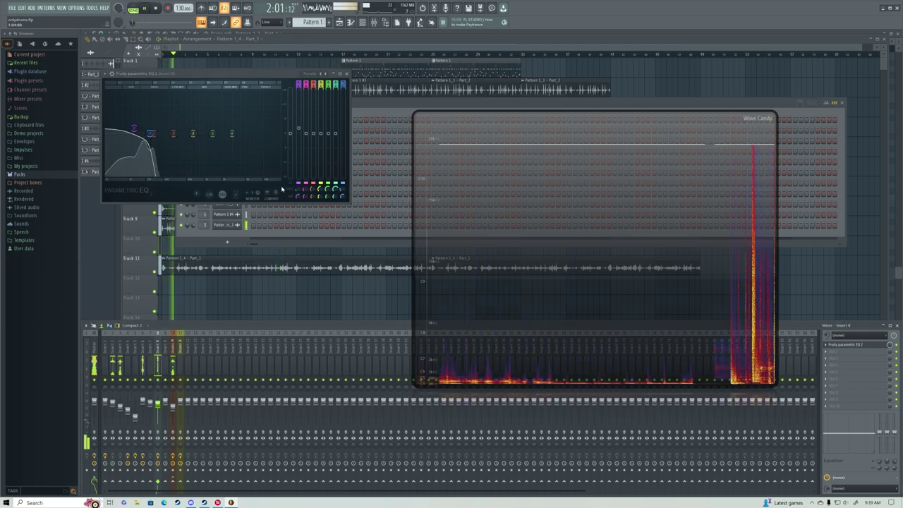
left_click(286, 182)
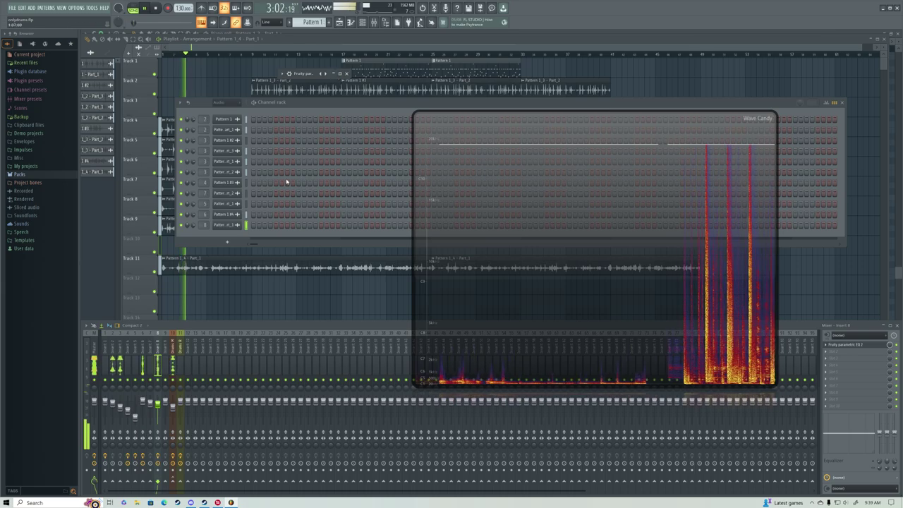
Step: Fade in the first Track 11 clip from bar 1 to about bar 9
left_click(202, 269)
key("space")
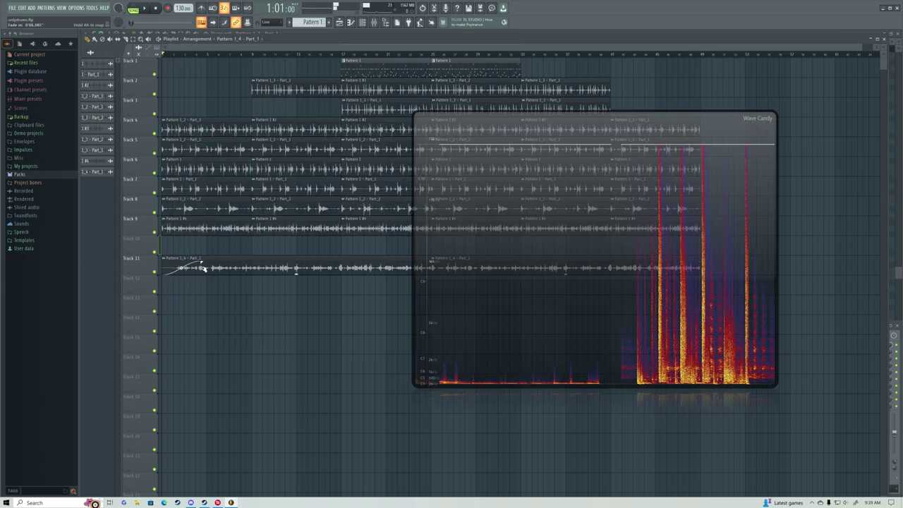
left_click_drag(202, 268, 254, 265)
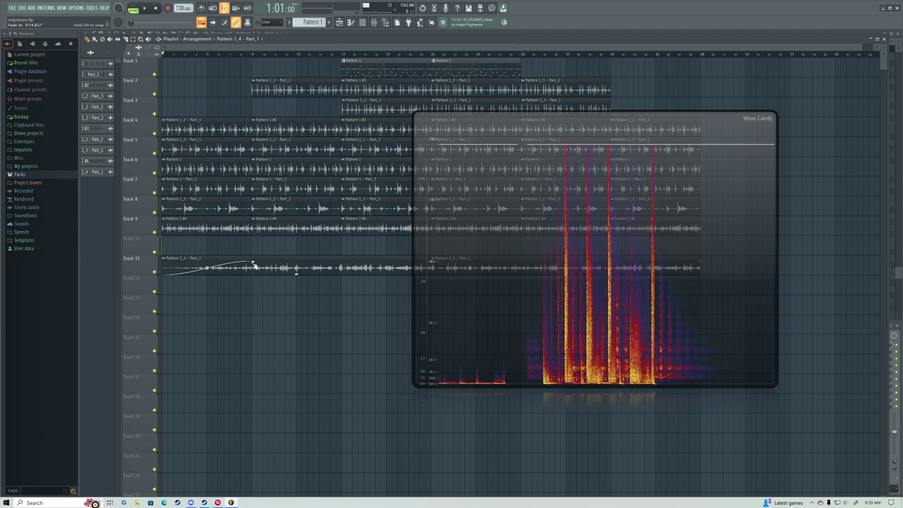
Step: Play the arrangement through and move the Wave Candy display below the playlist clips
key("space")
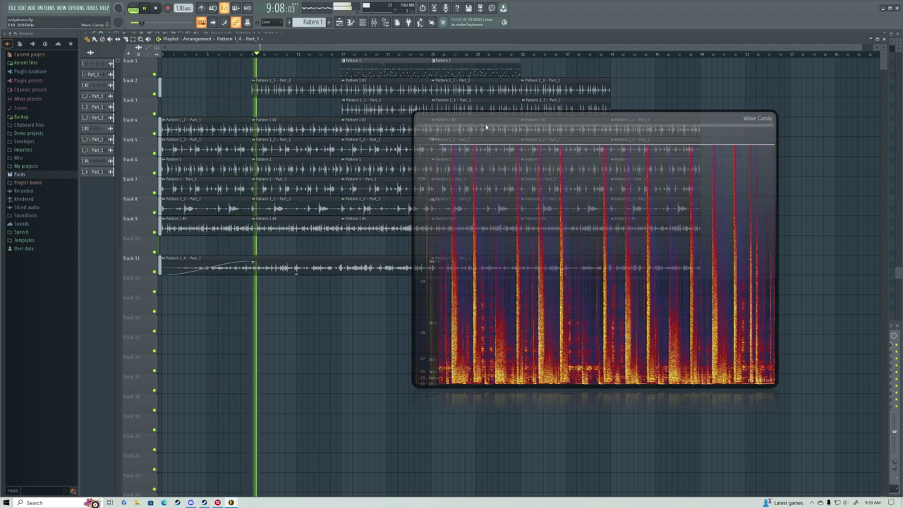
left_click_drag(486, 127, 442, 159)
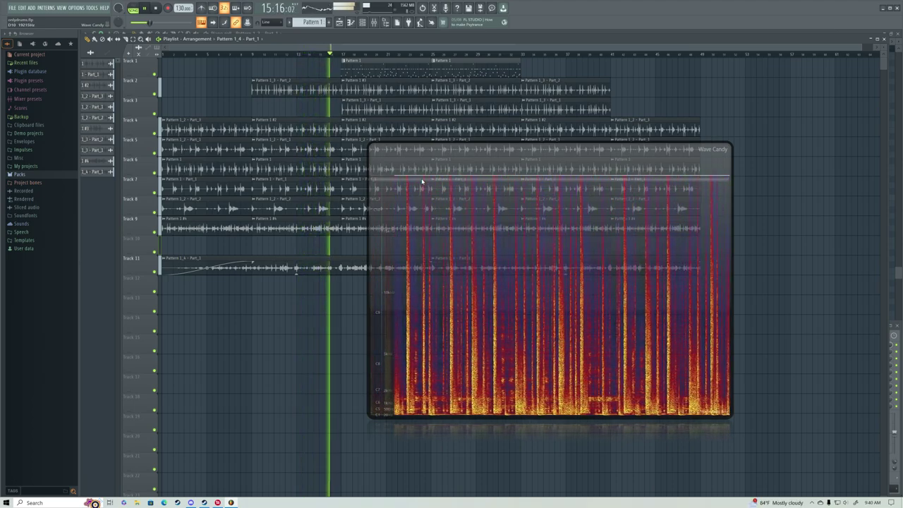
left_click_drag(429, 154, 546, 301)
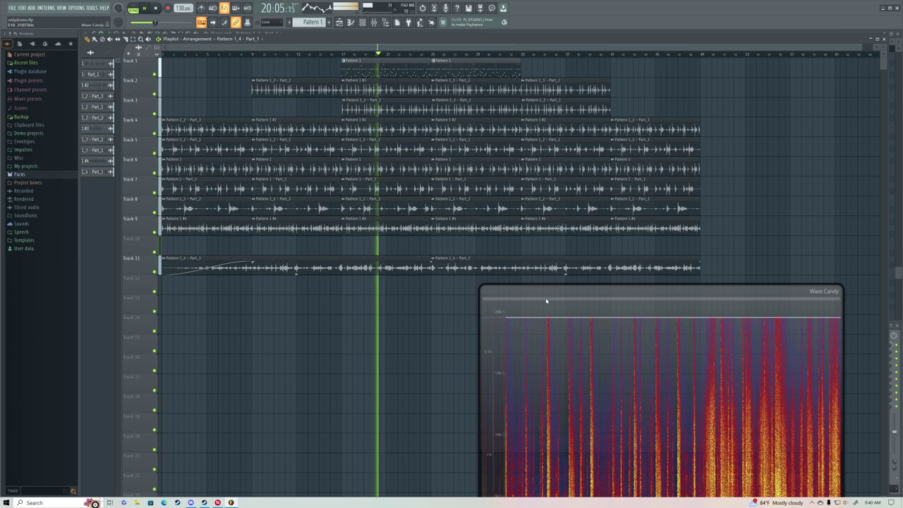
key("space")
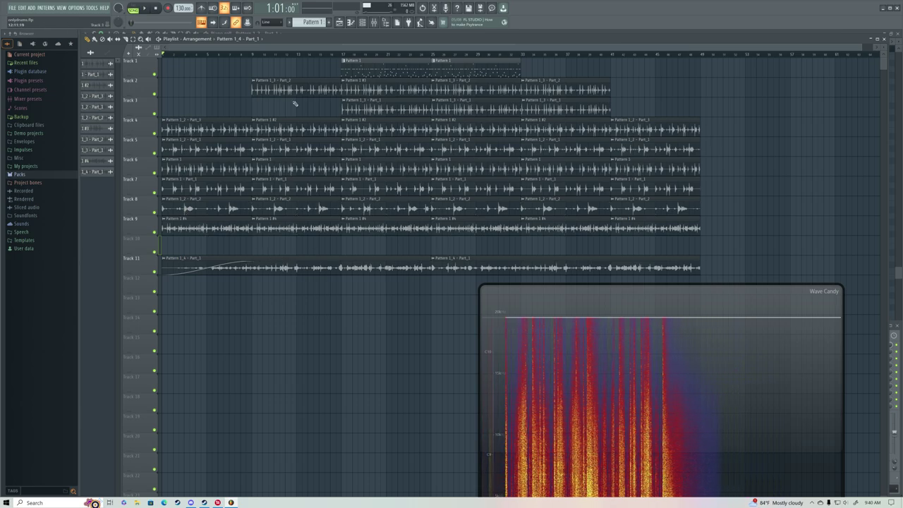
Step: Solo Track 11 and audition its clip from the middle of bar 11
scroll(286, 53, "up", 5)
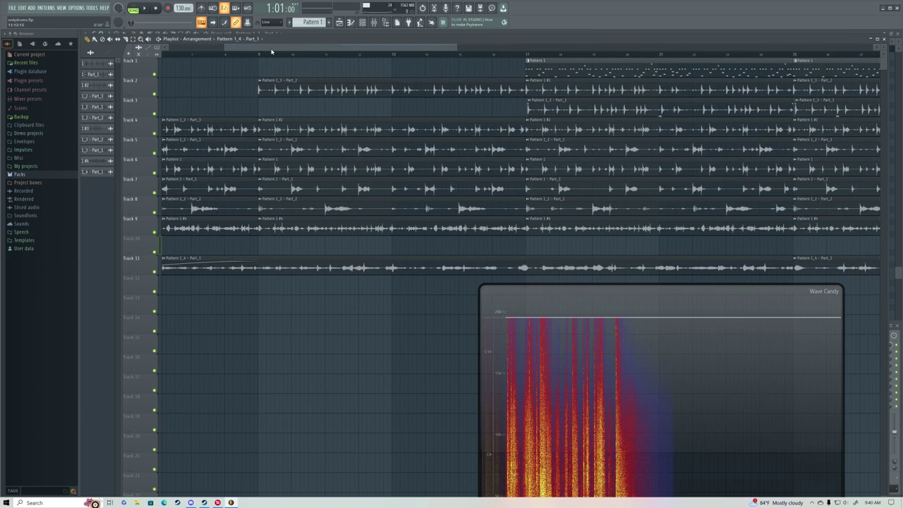
right_click(156, 276)
key("Escape")
key("space")
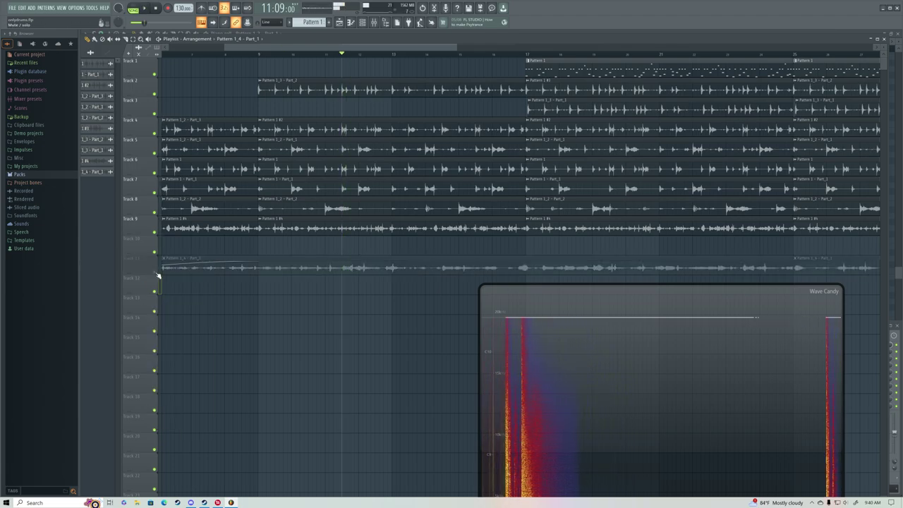
left_click(156, 271, "ctrl")
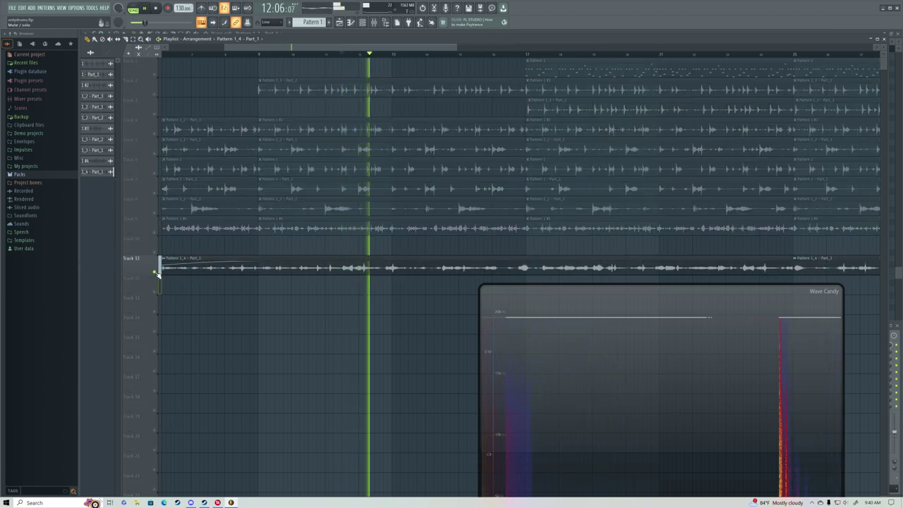
key("space")
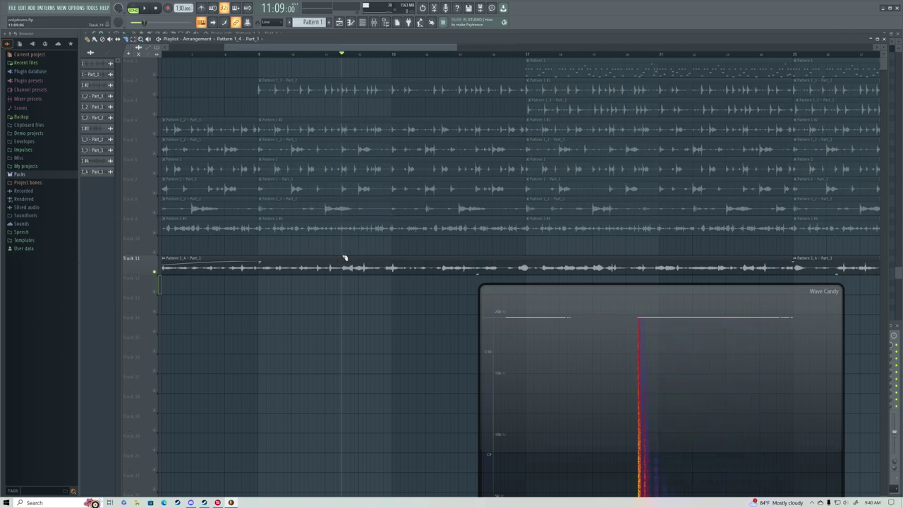
Step: Slice the first Track 11 clip in the middle of bar 11 and late in bar 12, and remove its fade-in
mouse_move(342, 256)
left_mouse_down()
mouse_move(342, 285)
mouse_move(385, 292)
left_mouse_up()
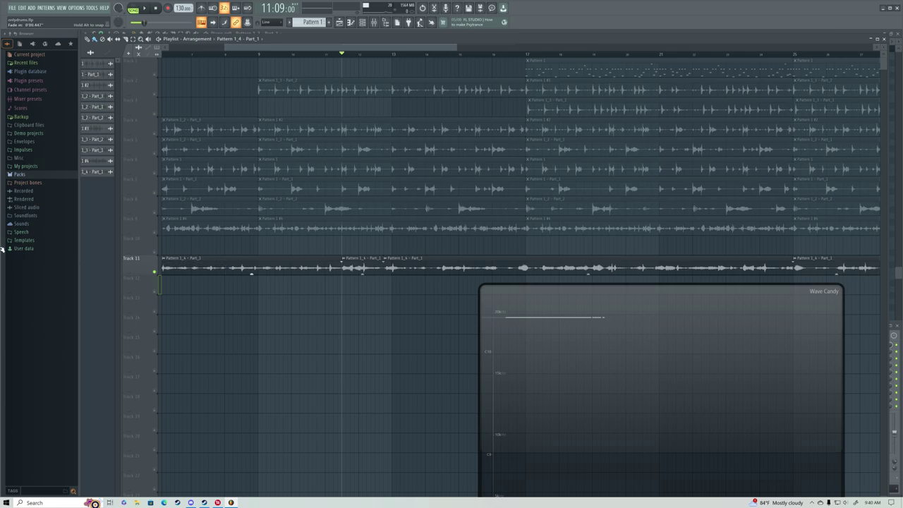
scroll(270, 55, "right", 3)
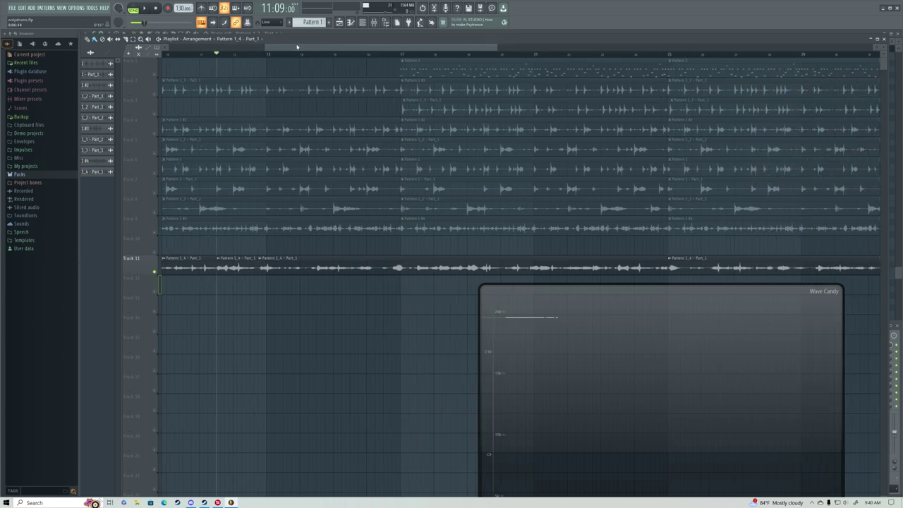
left_click_drag(297, 48, 111, 49)
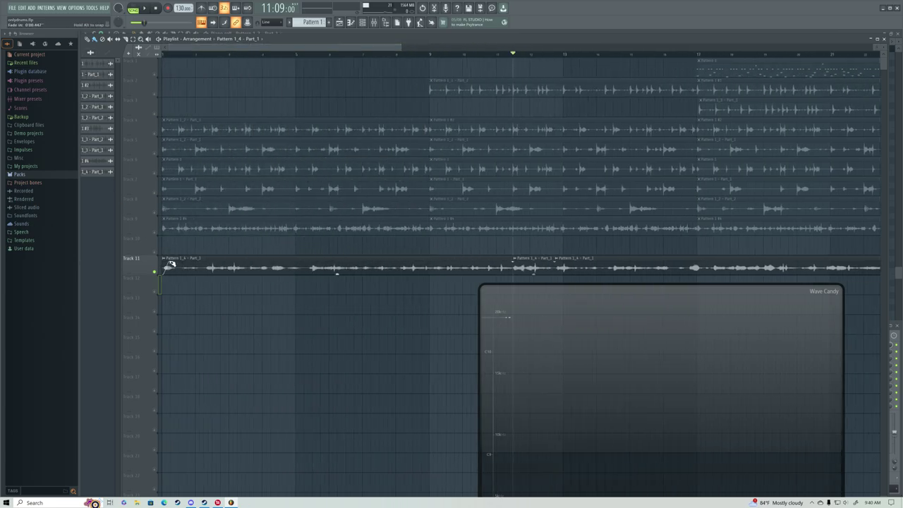
scroll(345, 56, "down", 3)
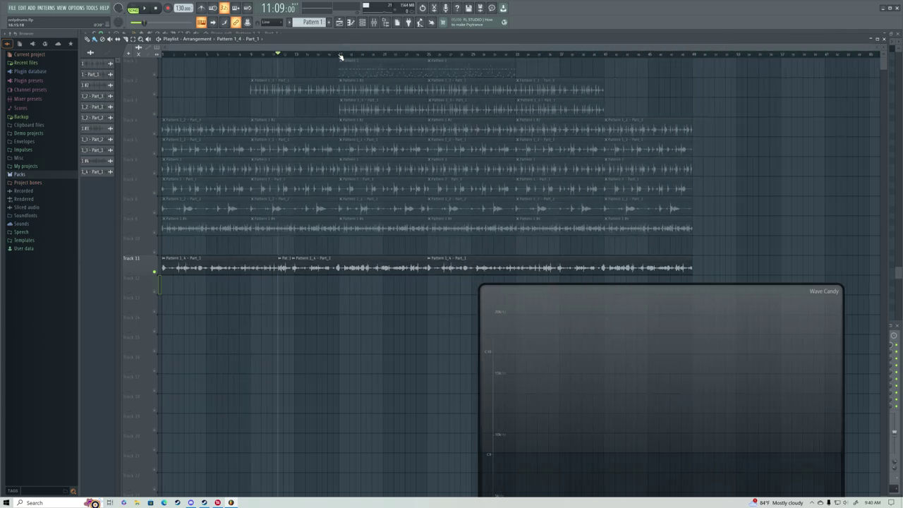
Step: Move the Track 11 segments around the short slice past the arrangement's end and align the slice to bar 11
left_click_drag(227, 256, 785, 259)
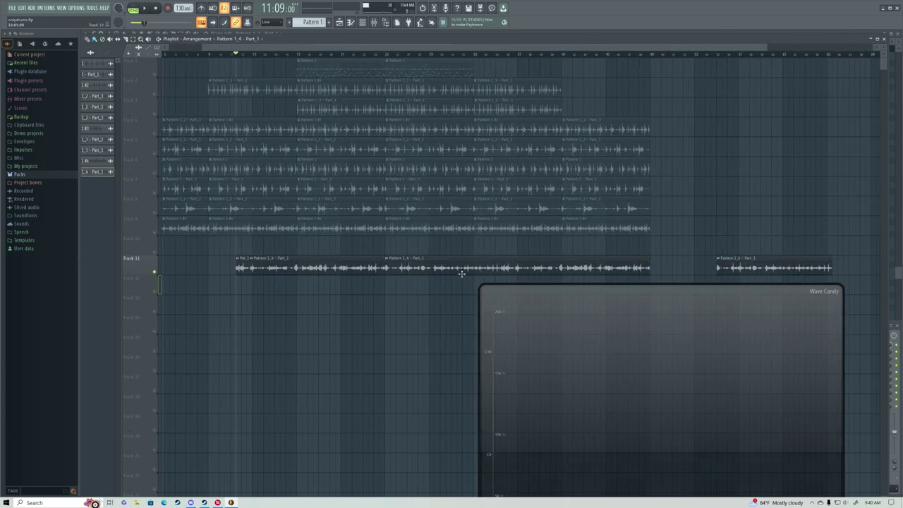
left_click_drag(305, 258, 751, 201)
scroll(237, 54, "up", 4)
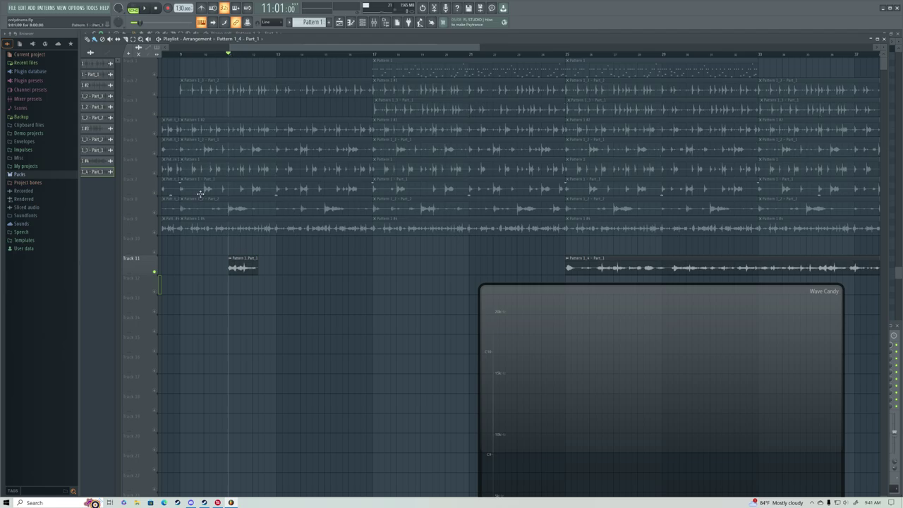
Step: Unmute Track 8 alongside Track 11 and audition them from bar 11 and from bar 25
key("space")
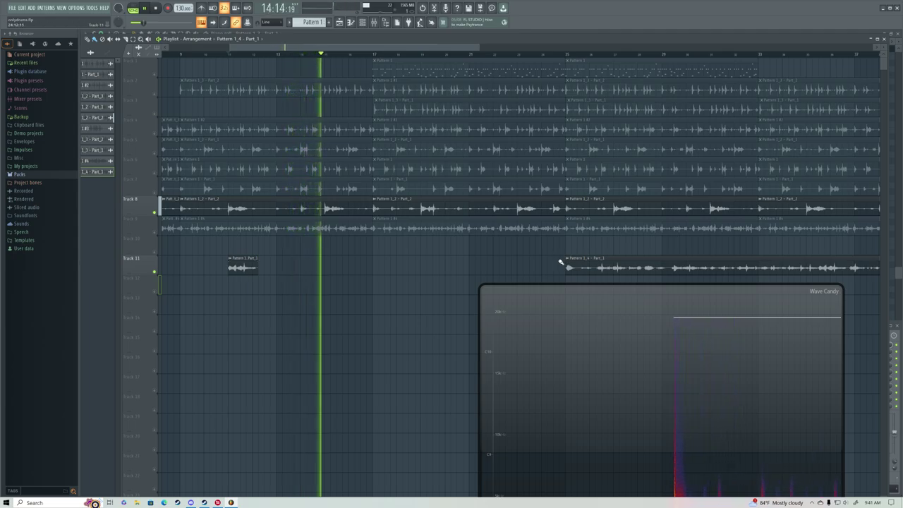
key("space")
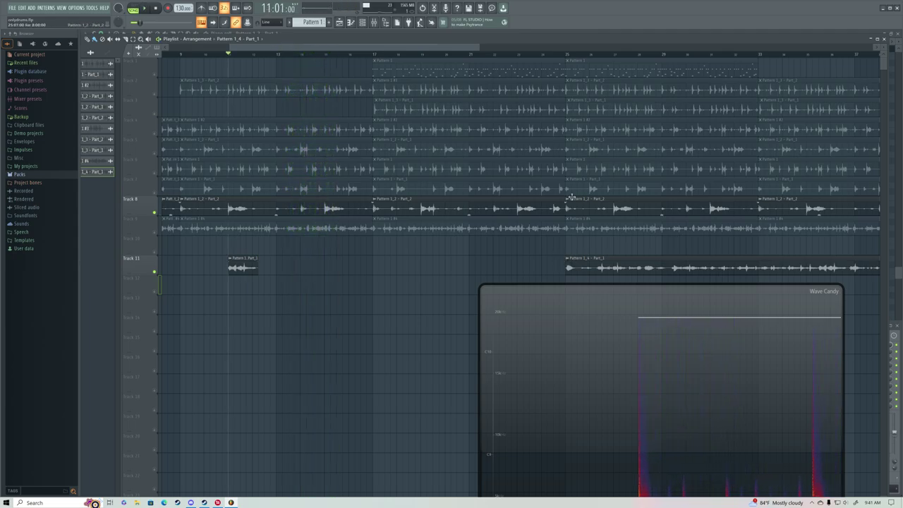
left_click(568, 54)
key("space")
key("space")
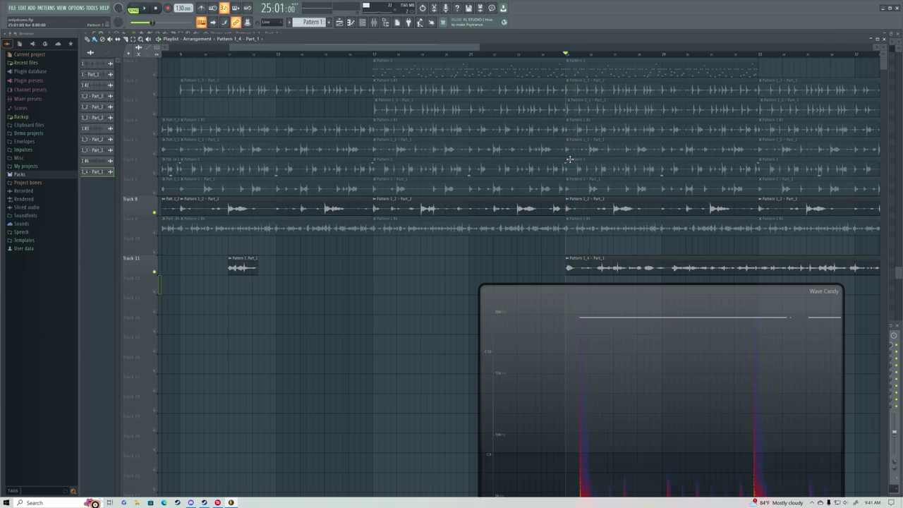
Step: Slice a short hit off the start of the Track 11 clip at bar 25 and copy it to bar 17
key("space")
key("space")
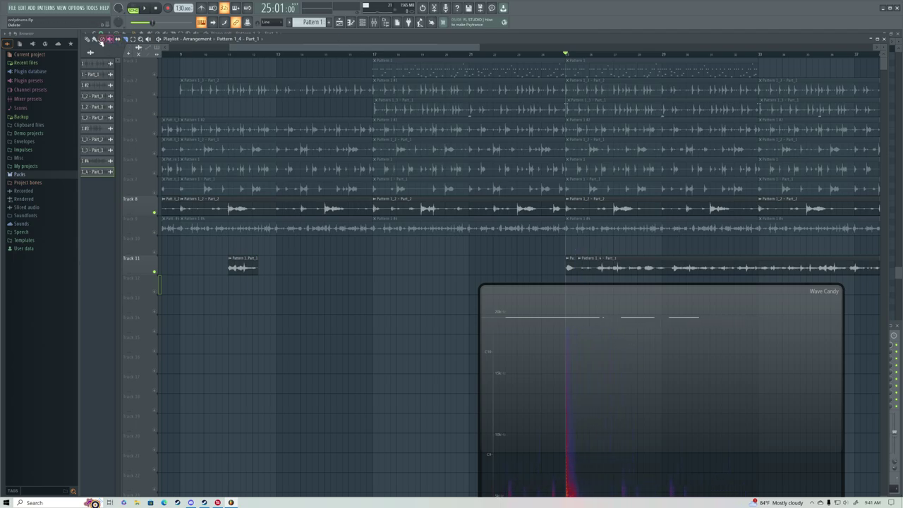
key("space")
key("space")
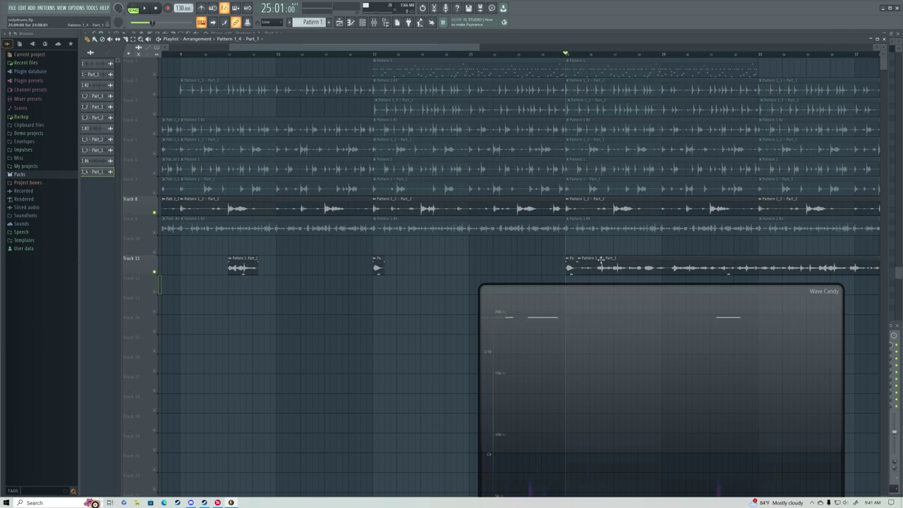
Step: Move the rest of the bar 25 clip past the arrangement's end and copy the short hit to bar 1 of Track 11
left_click_drag(600, 259, 713, 249)
scroll(400, 55, "down", 3)
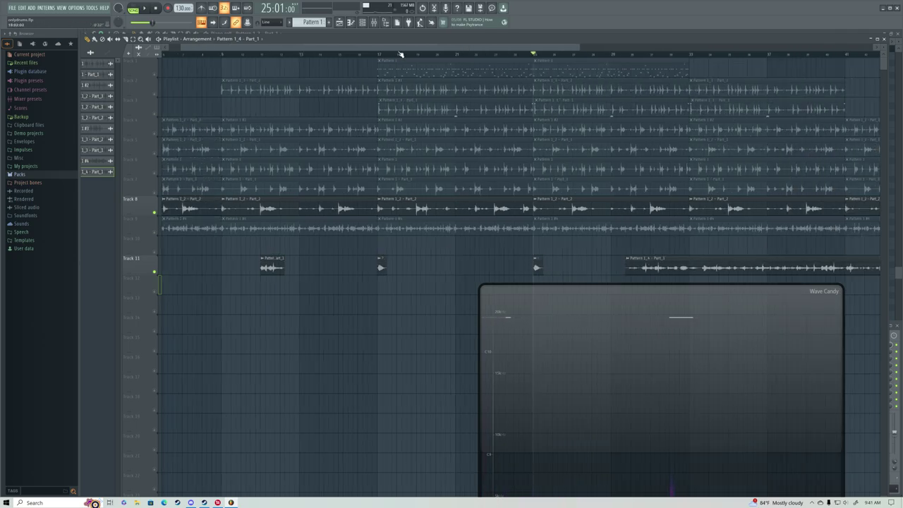
left_click_drag(592, 259, 856, 152)
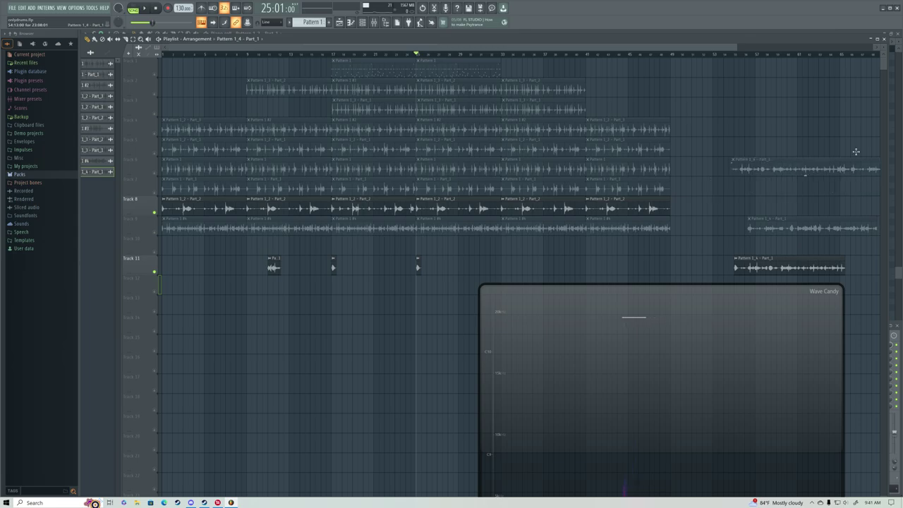
scroll(299, 55, "up", 5)
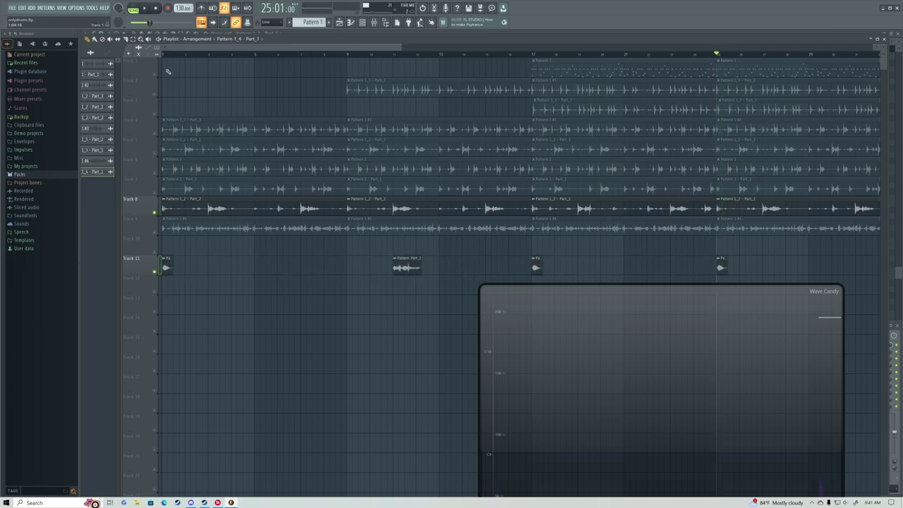
Step: Copy the longer bar 11 slice to bar 3 of Track 11, fade it out and replay the opening bars
key("space")
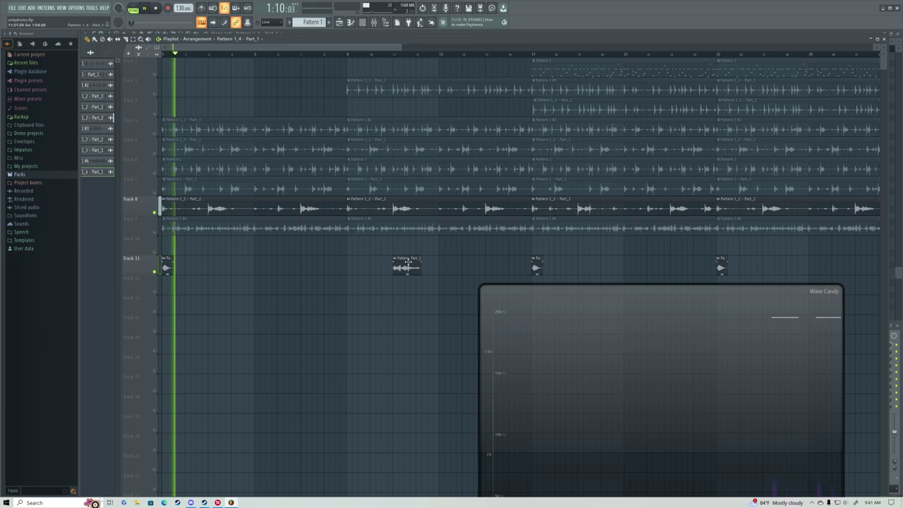
left_click(213, 267)
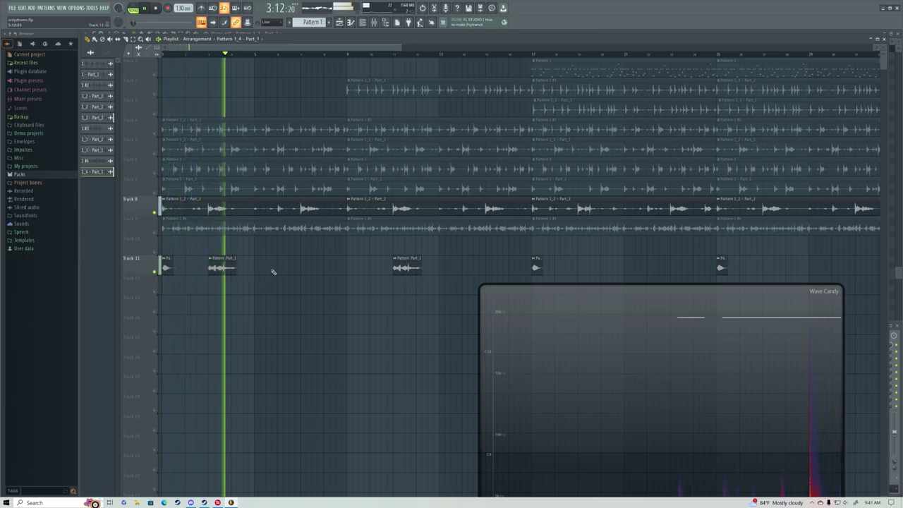
key("space")
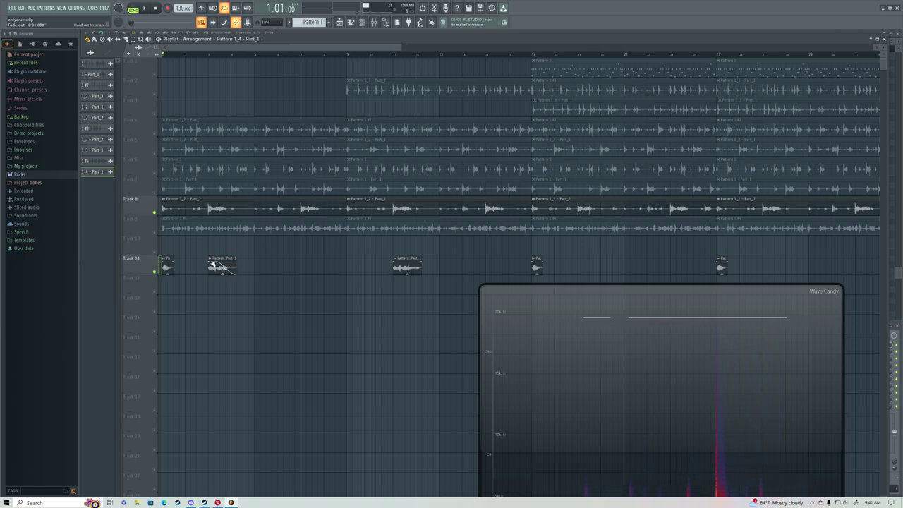
key("space")
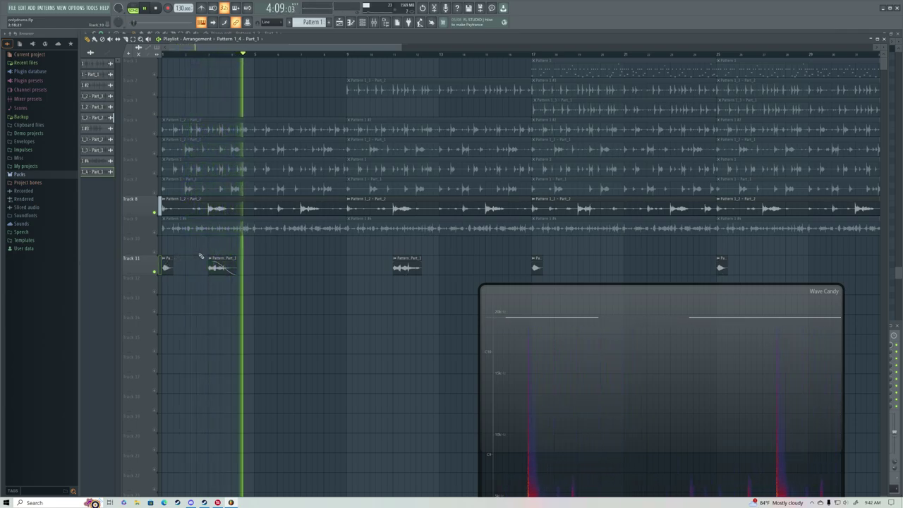
Step: Copy the short hit to bar 6 of Track 11 and replay the opening bars
right_click(165, 259)
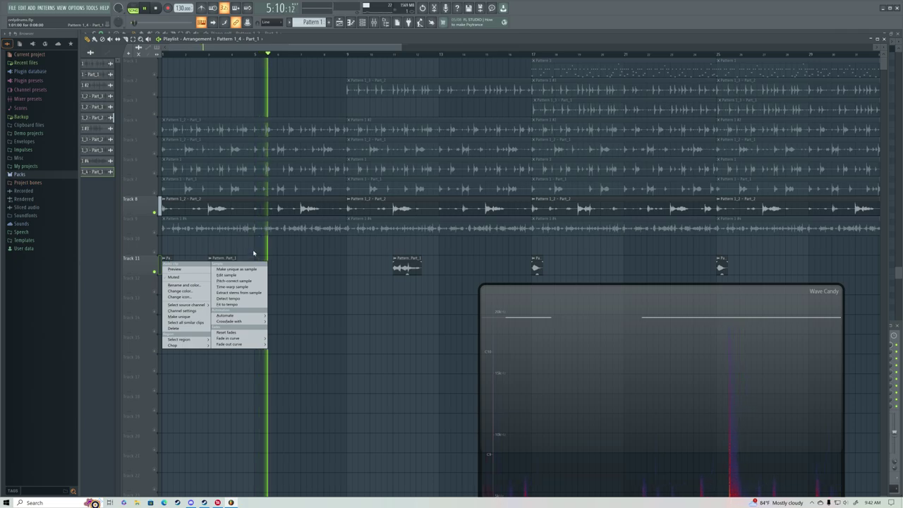
left_click(314, 274)
key("space")
left_click(282, 267)
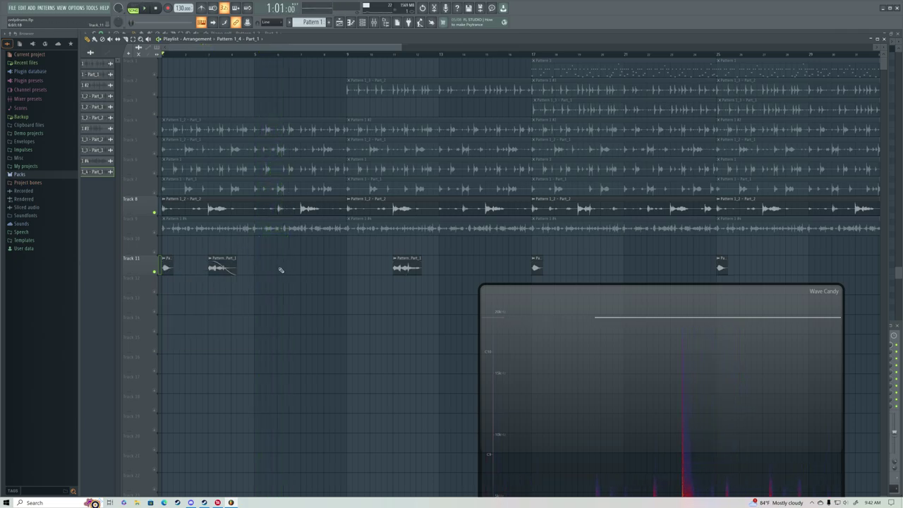
key("space")
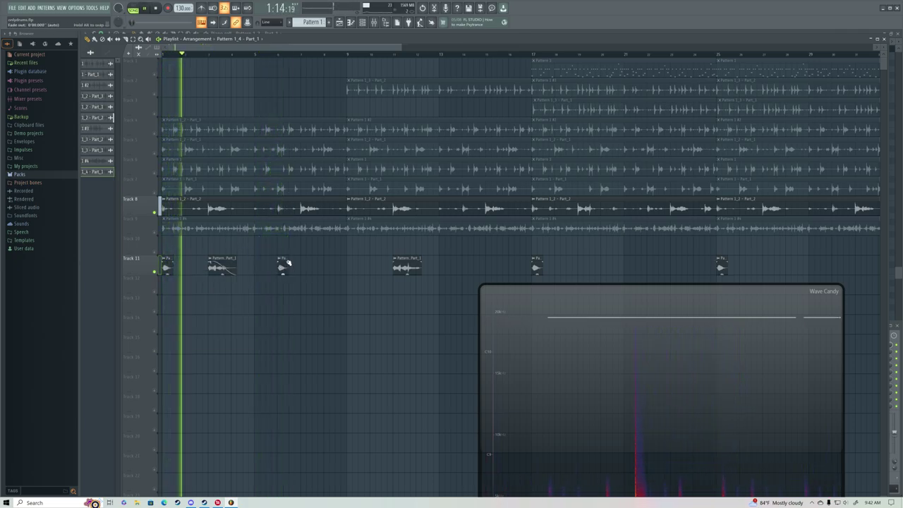
key("space")
key("space")
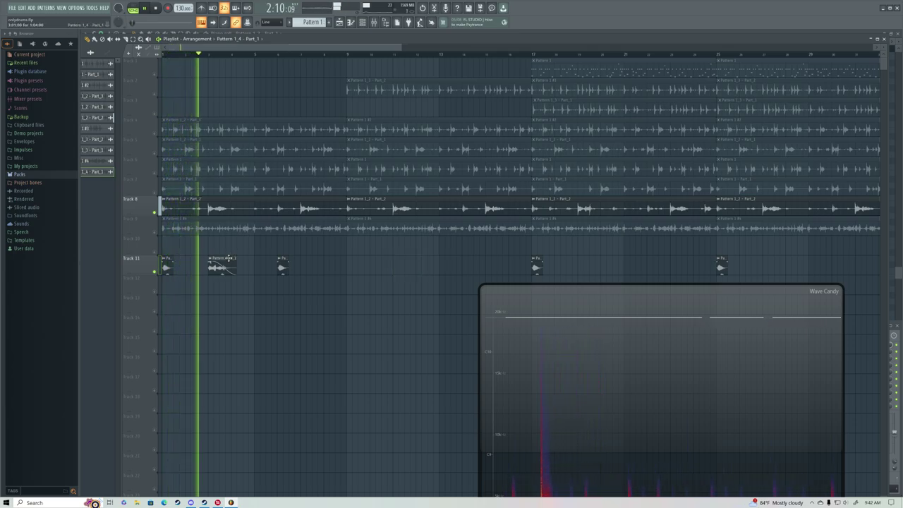
Step: Copy the faded longer slice every four bars along Track 11 from bar 7 to bar 47, replacing the unfaded one at bar 11
left_click(490, 262)
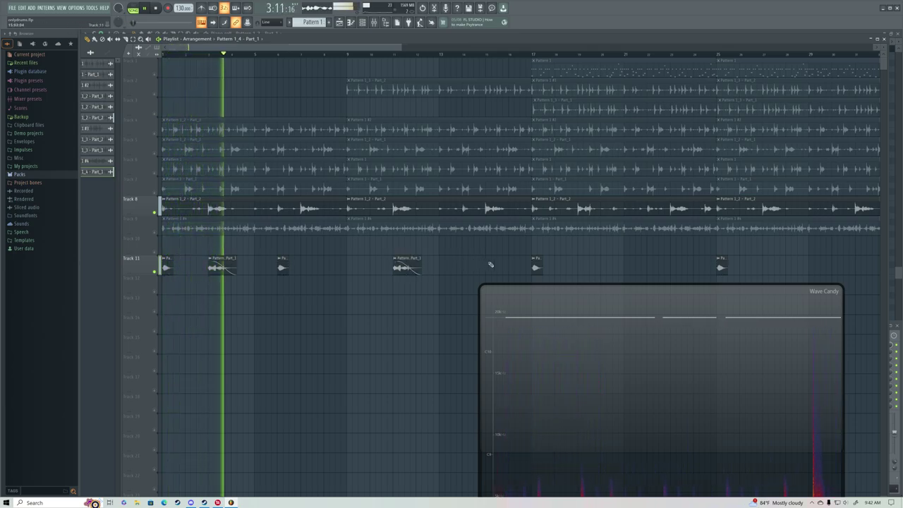
left_click(577, 261)
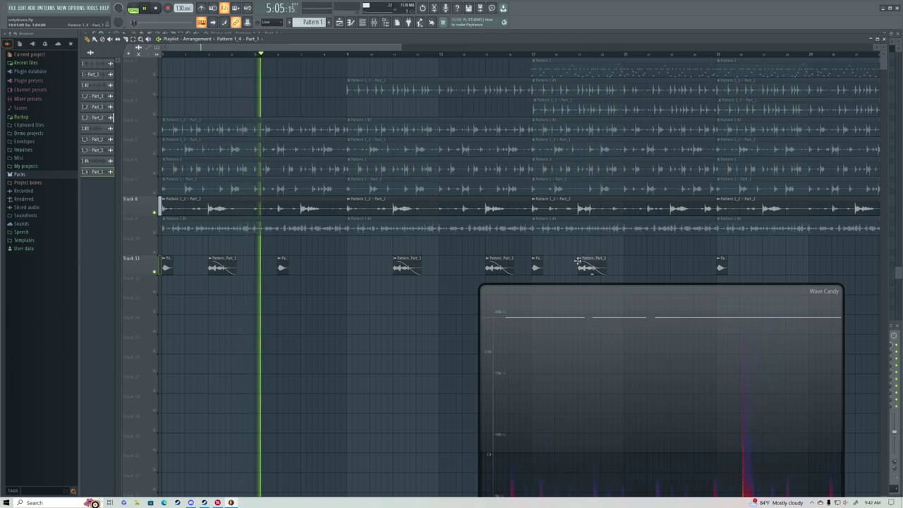
left_click(670, 261)
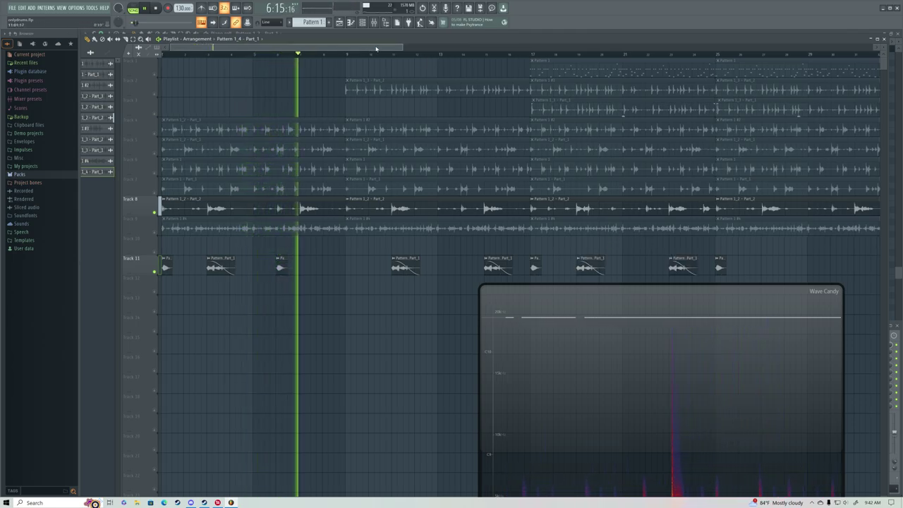
scroll(366, 58, "right", 3)
scroll(366, 58, "left", 3)
key("space")
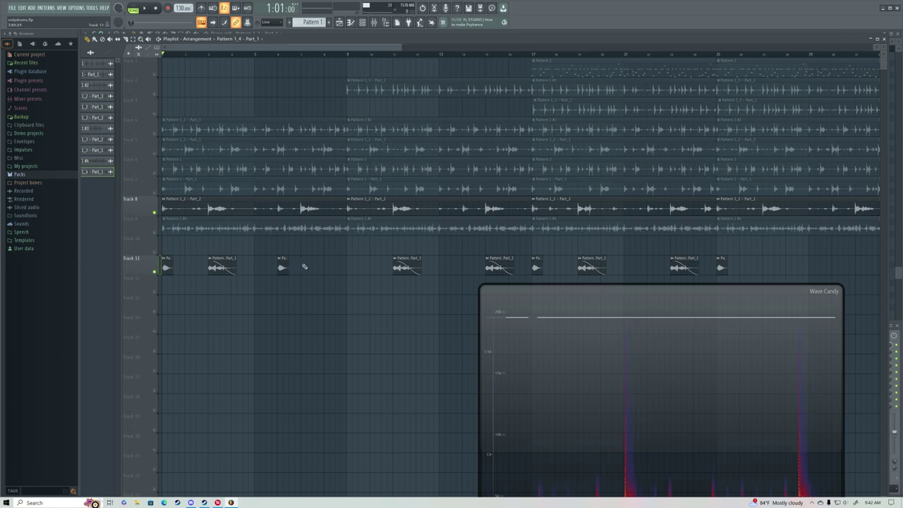
scroll(400, 58, "down", 5)
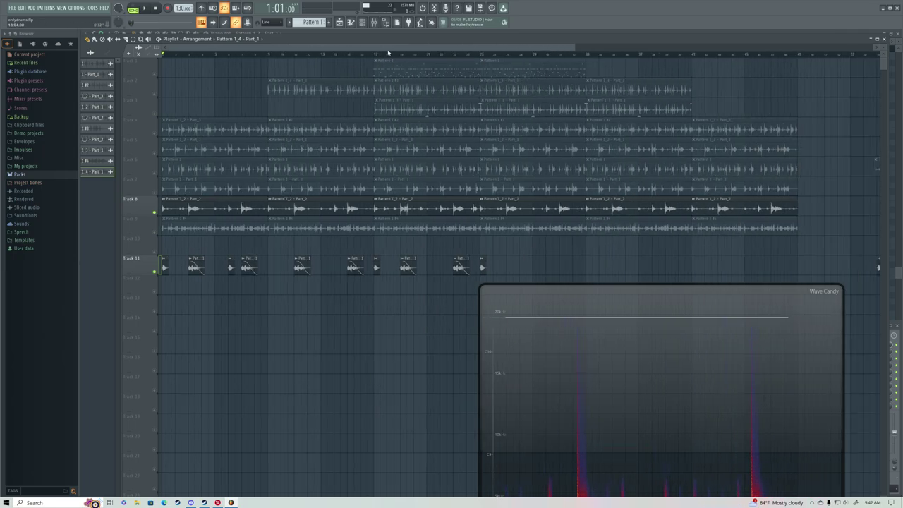
left_click(381, 265)
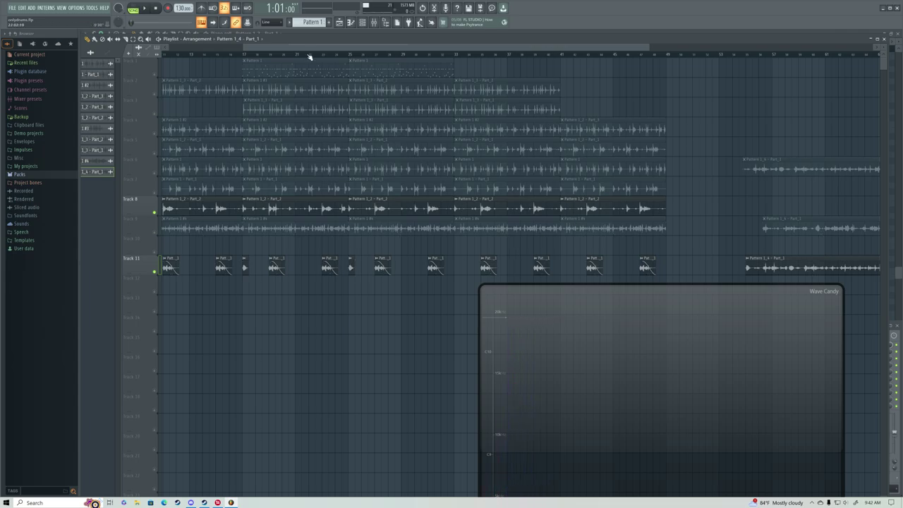
Step: Copy the short hit to bars 9, 14, 22, 30, 33, 38, 41 and 46 of Track 11
scroll(323, 85, "left", 5)
scroll(410, 58, "up", 3)
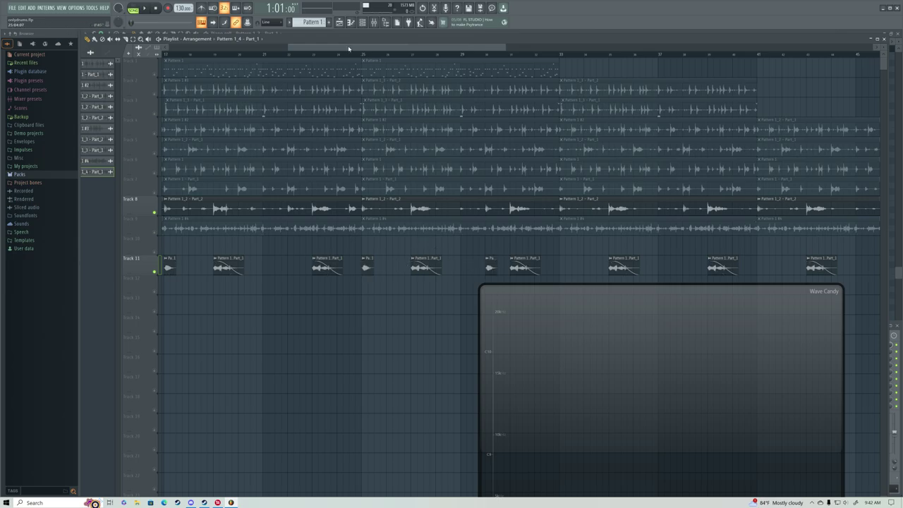
left_click_drag(348, 49, 412, 49)
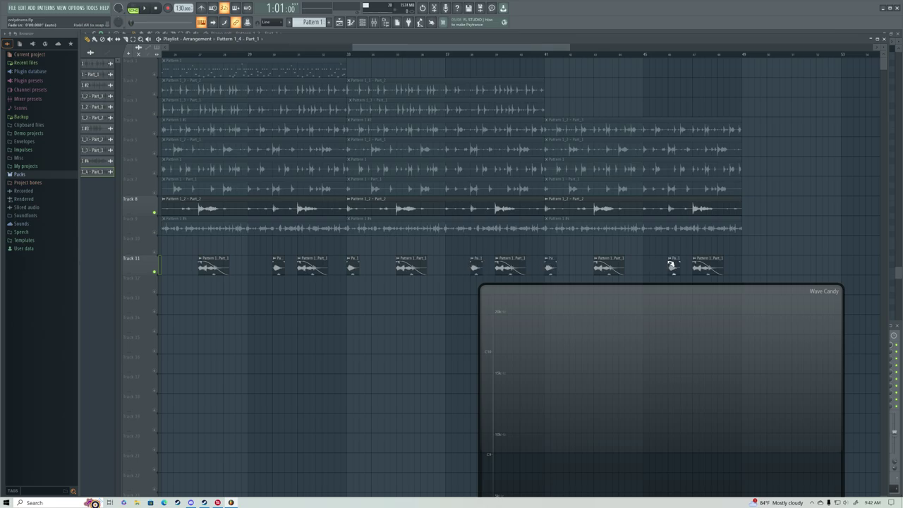
scroll(330, 56, "down", 3)
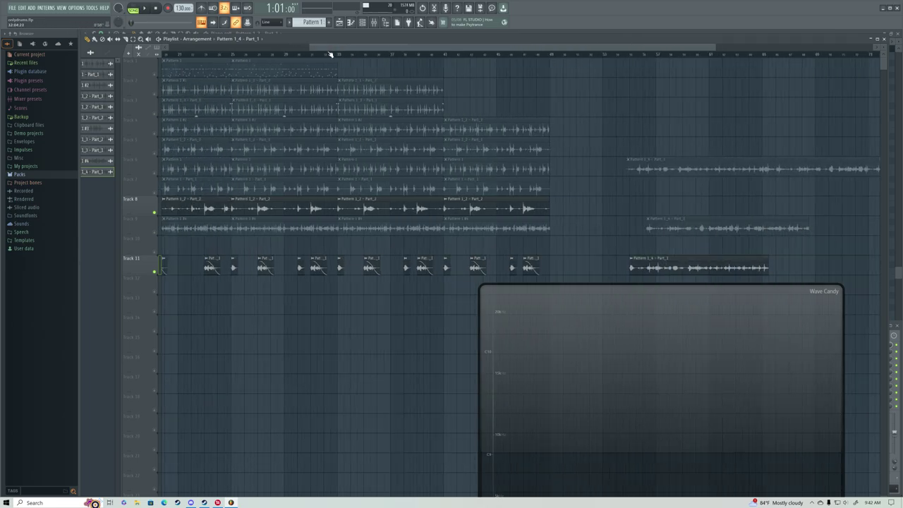
scroll(332, 54, "up", 1)
scroll(269, 54, "left", 2)
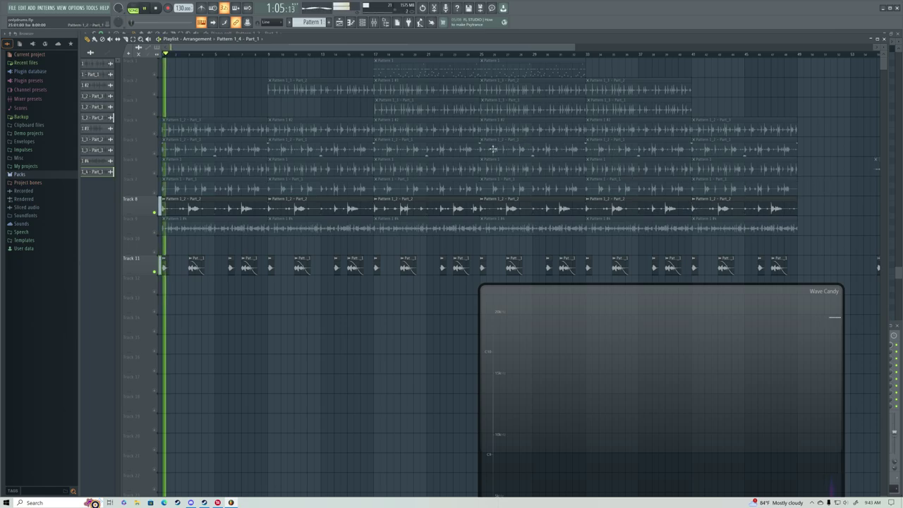
Step: Unmute all tracks, play the full arrangement from the start and move the Wave Candy analyzer further over the playlist
key("space")
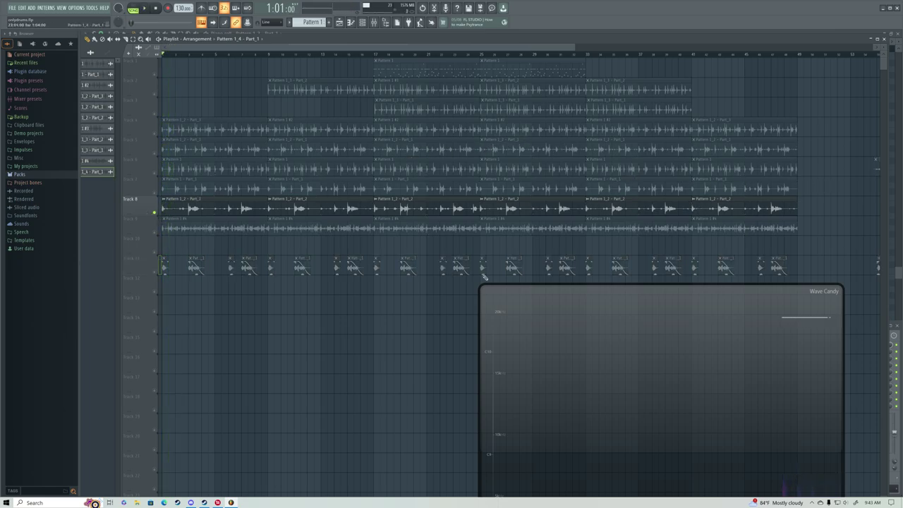
key("space")
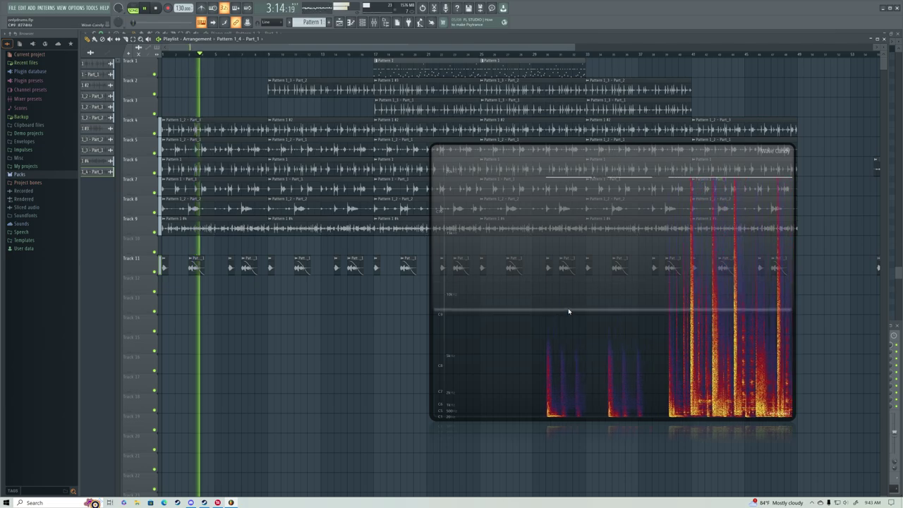
left_click_drag(569, 310, 459, 292)
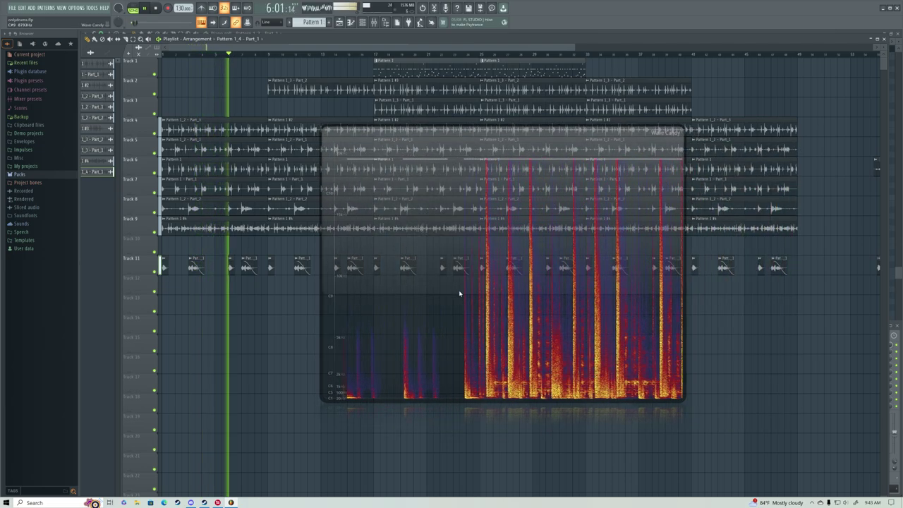
key("space")
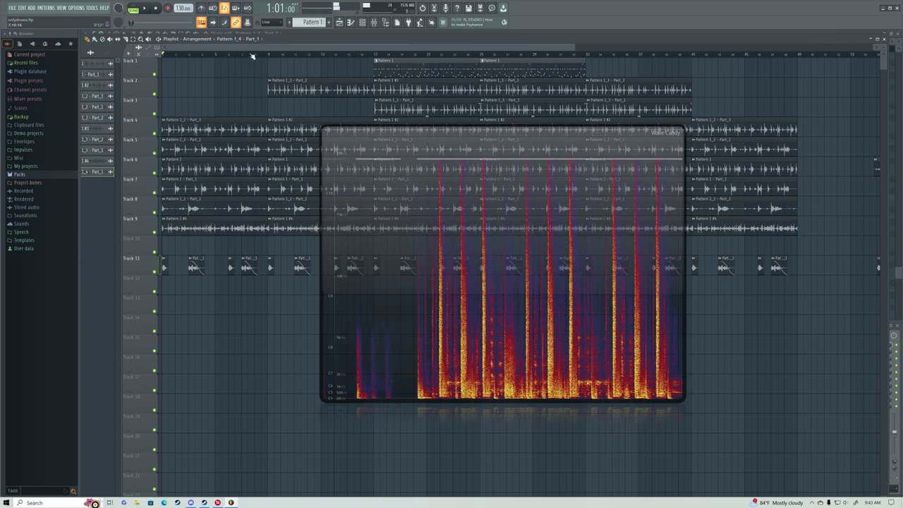
Step: Fade out and trim the short hit at bar 6 of Track 11, and delete all the other short hits on that track
scroll(251, 56, "up", 4)
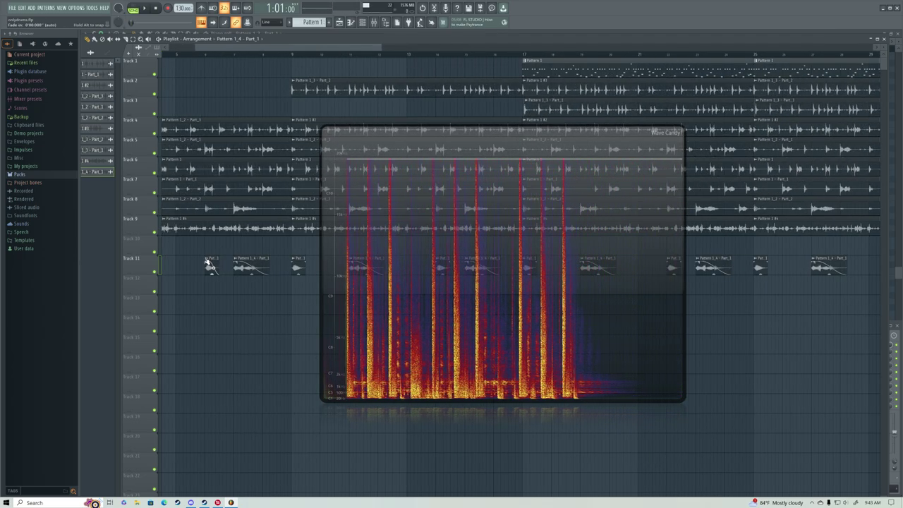
left_click_drag(208, 263, 212, 263)
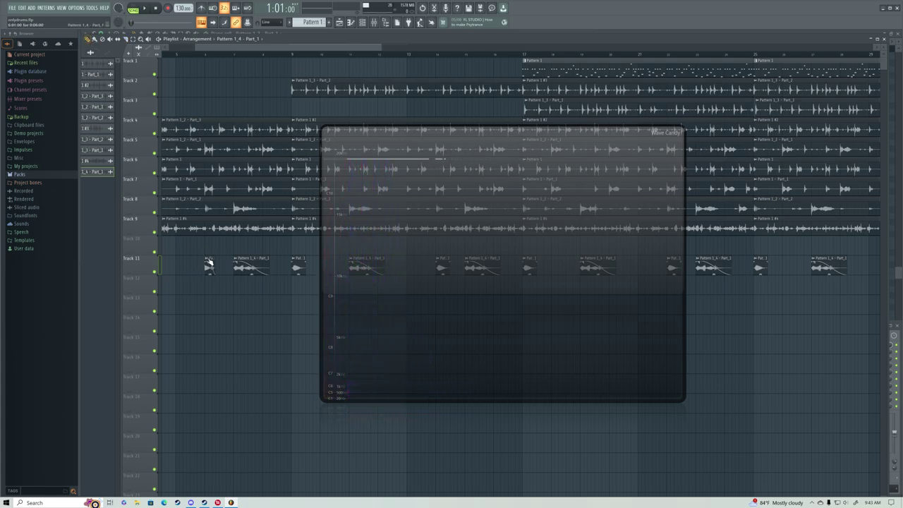
scroll(265, 55, "down", 4)
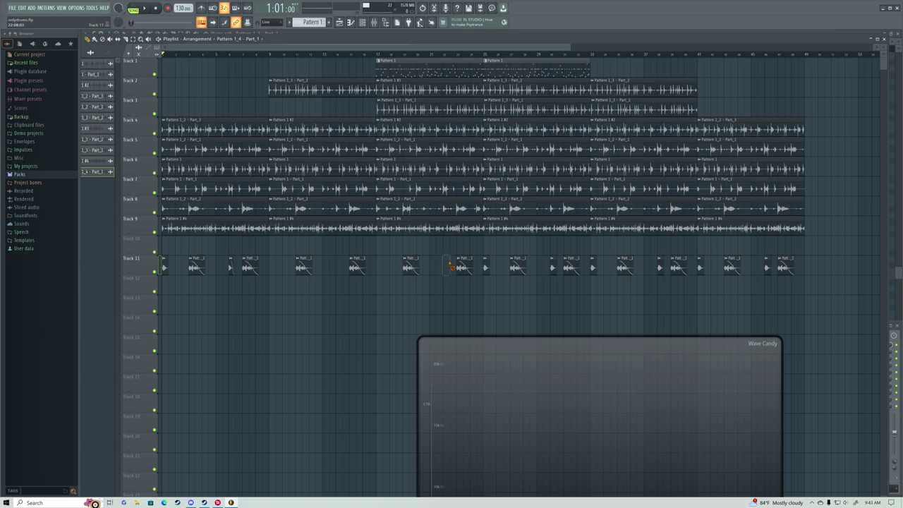
key("space")
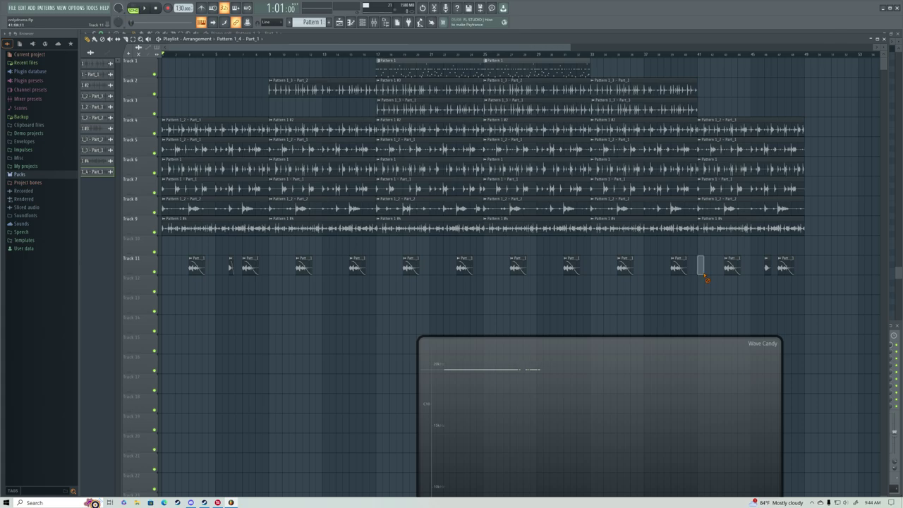
scroll(263, 61, "up", 4)
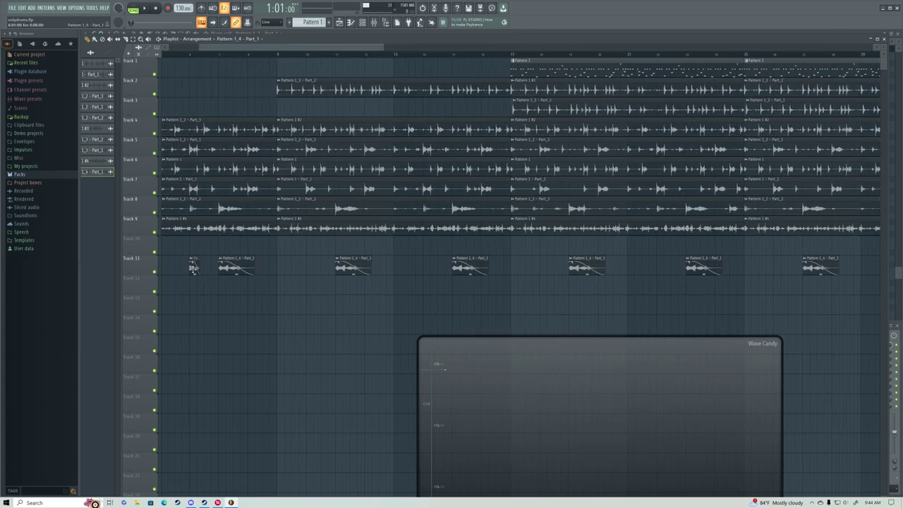
Step: Copy the trimmed short hit to bars 1, 9, 14 and 17 of Track 11 and play from the start
left_click_drag(211, 49, 37, 58)
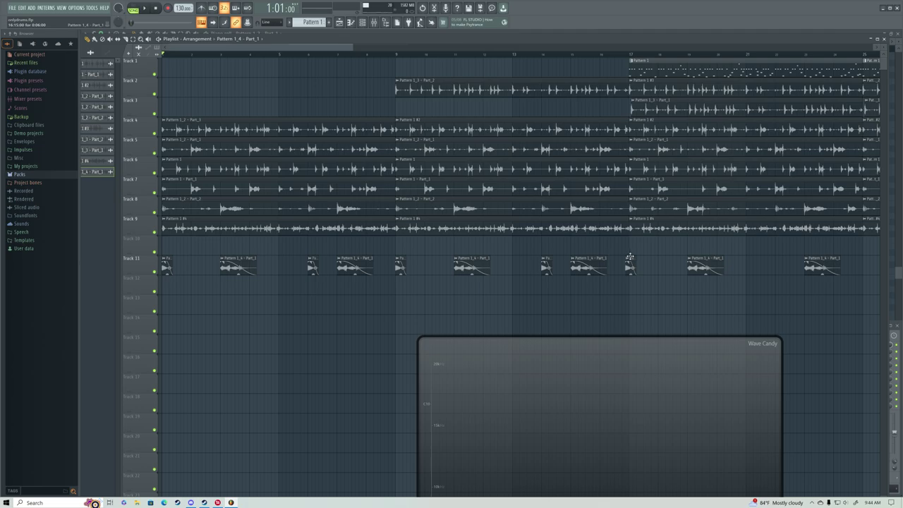
key("space")
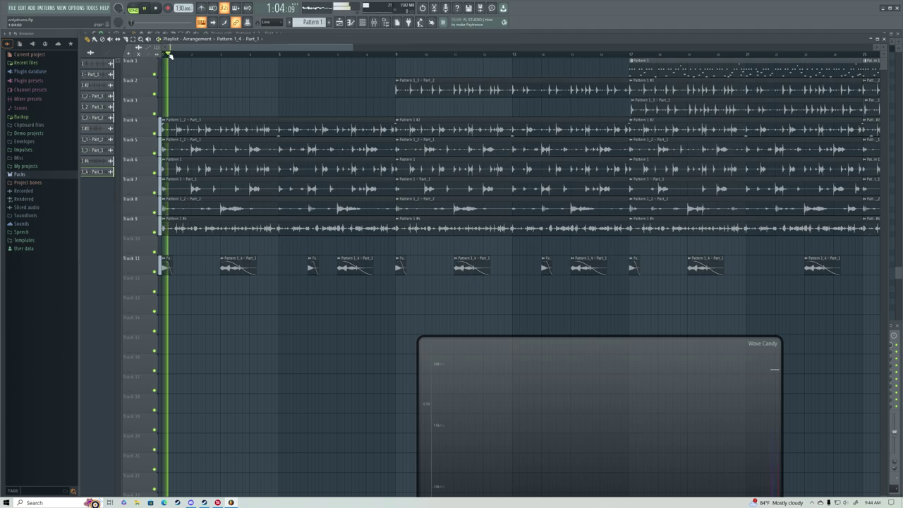
scroll(297, 51, "right", 2)
scroll(329, 54, "right", 8)
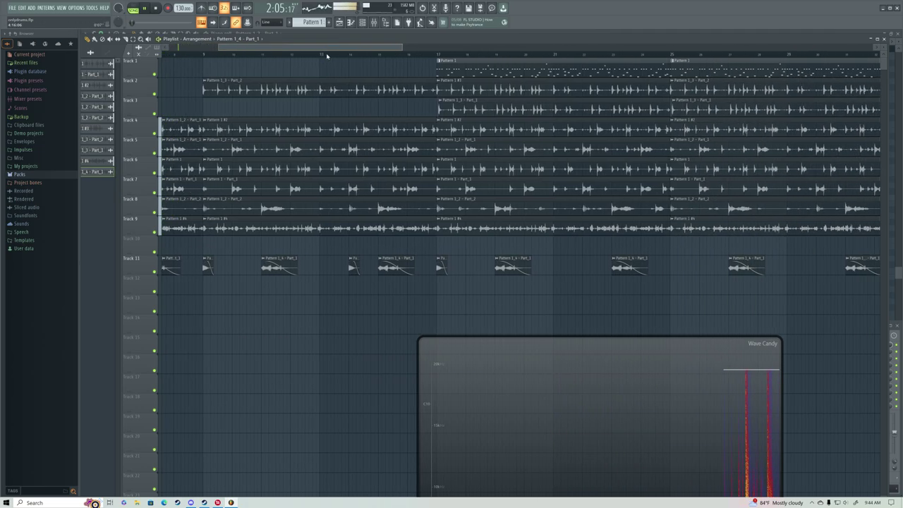
Step: Stop playback and copy the trimmed short hit to bars 22, 25, 30, 33, 38, 41 and 46 of Track 11
key("space")
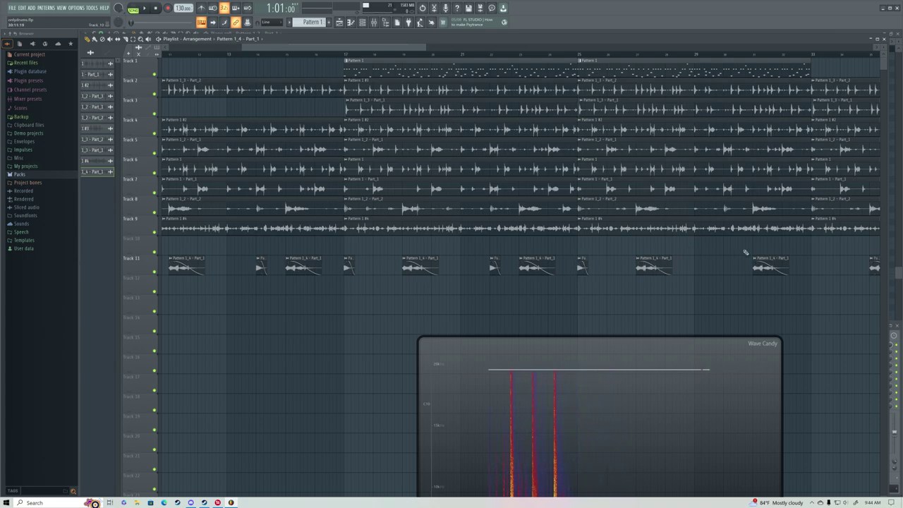
left_click_drag(360, 48, 437, 47)
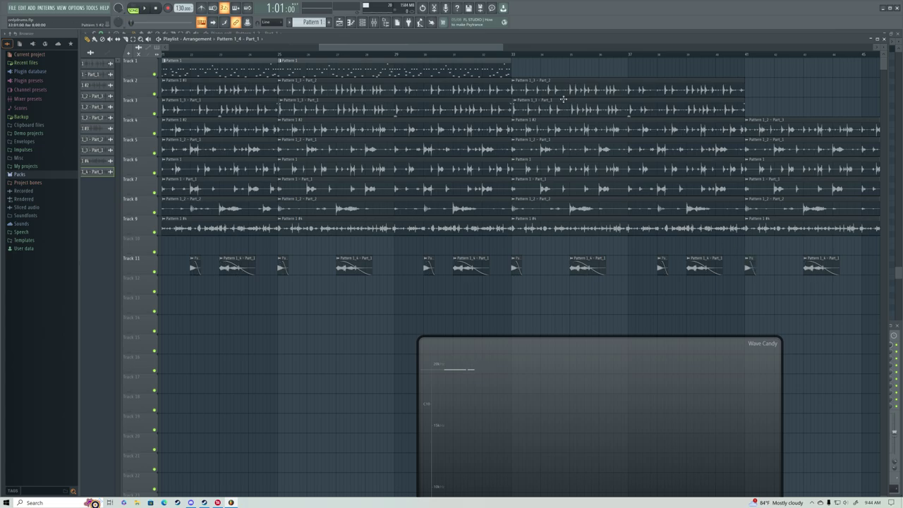
left_click_drag(438, 48, 506, 48)
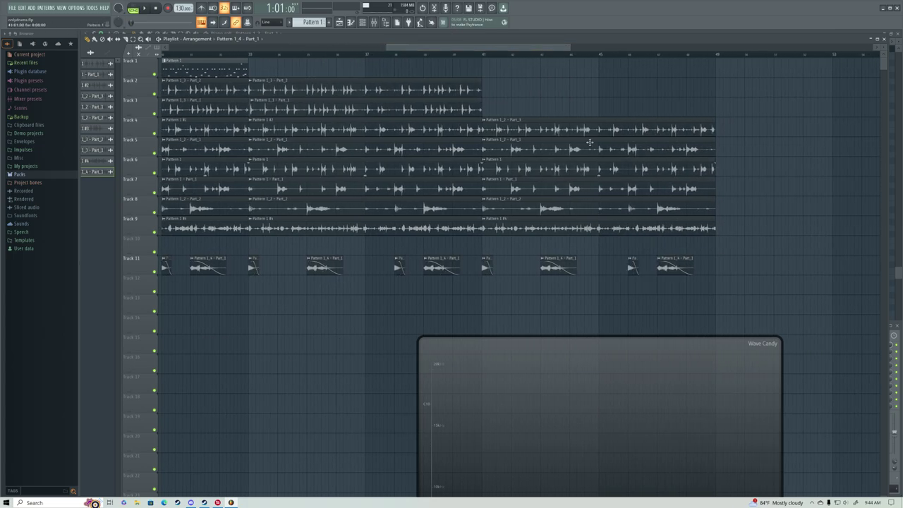
Step: Move the spare Track 9 clip to Track 7 and the spare Track 11 clip to Track 10, both past about bar 78, and audition from bar 60
scroll(447, 57, "down", 4)
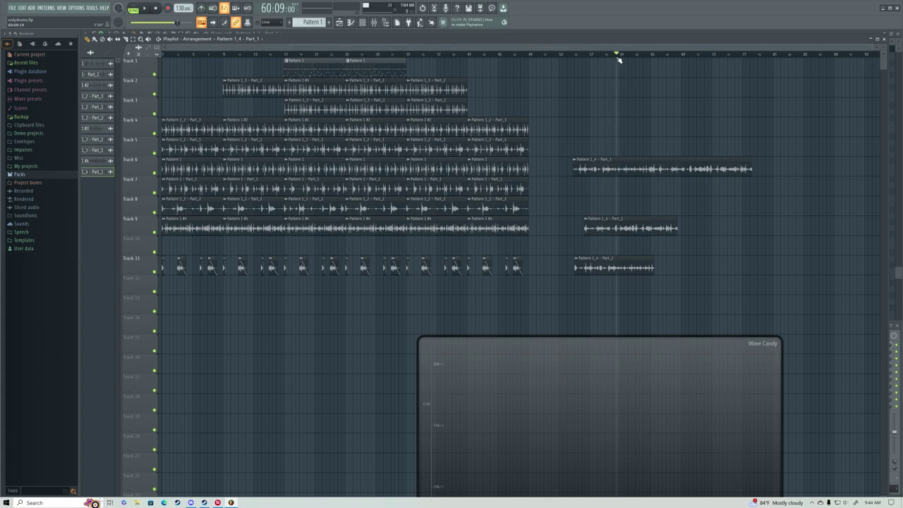
left_click_drag(585, 219, 785, 172)
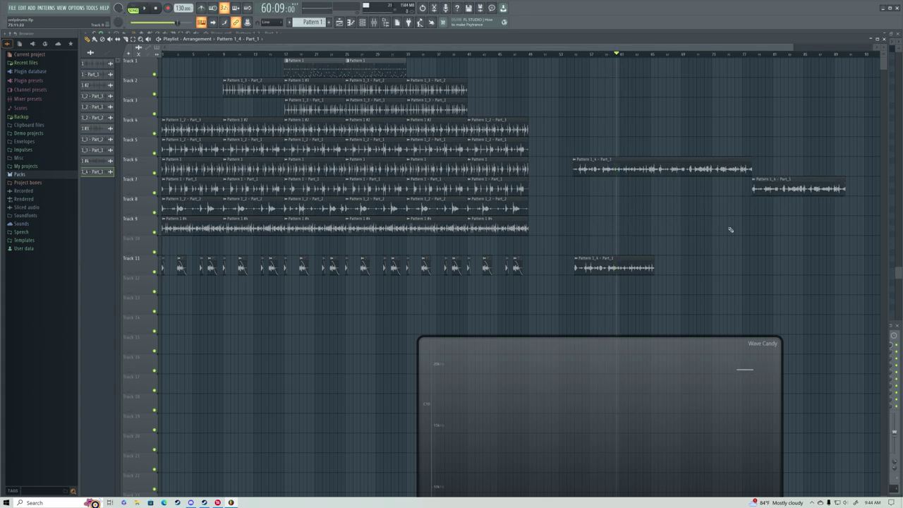
left_click_drag(625, 258, 810, 234)
key("space")
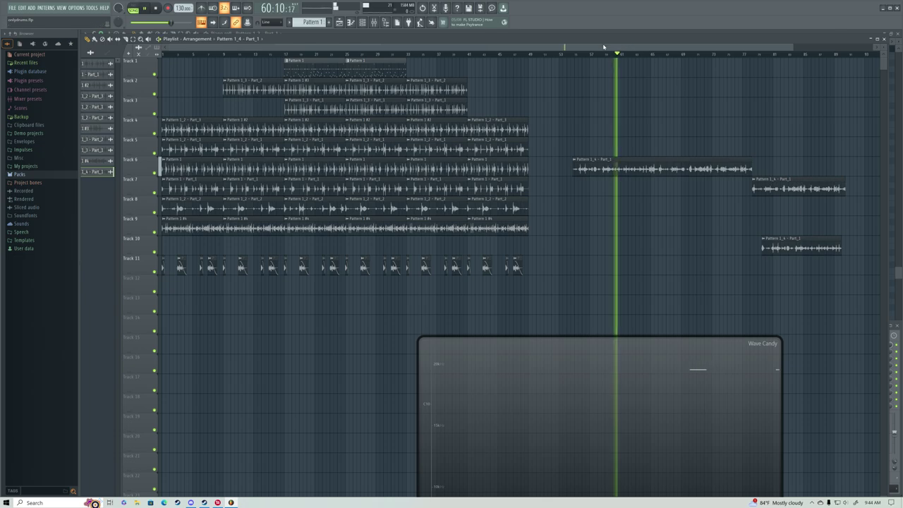
scroll(615, 56, "up", 1)
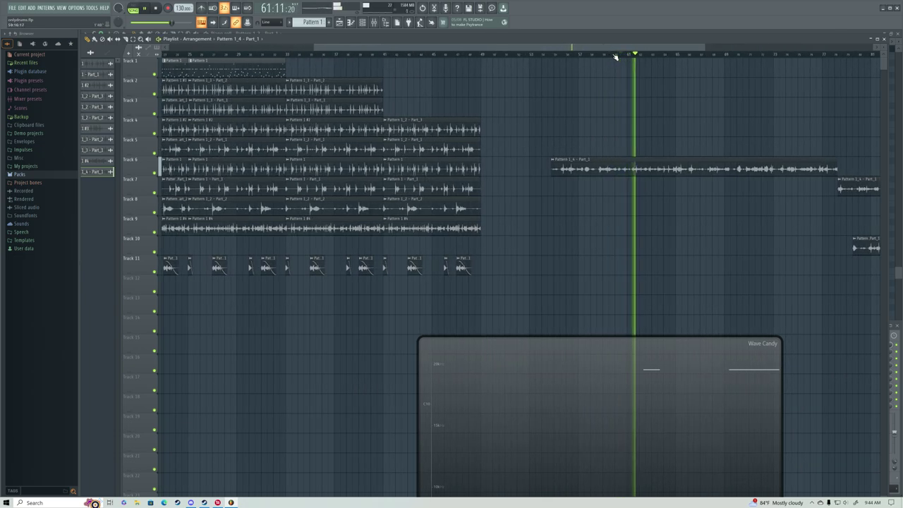
key("space")
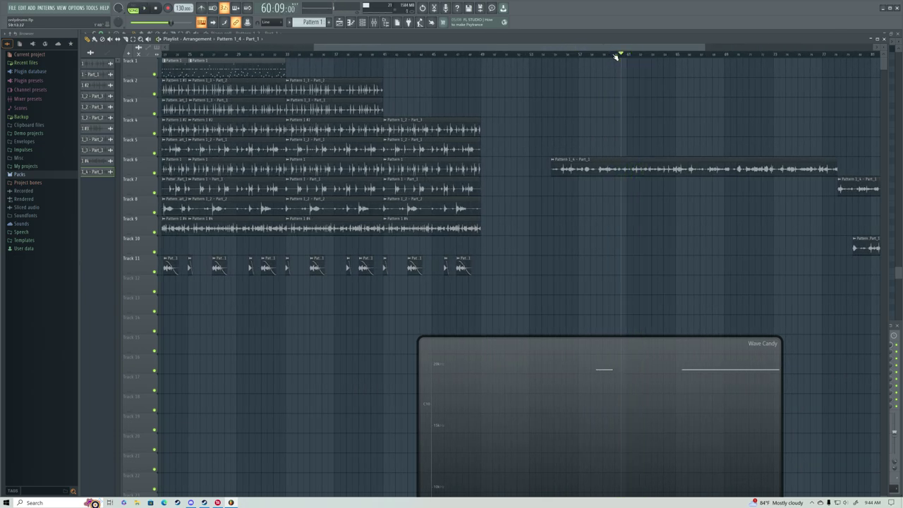
scroll(615, 56, "down", 3)
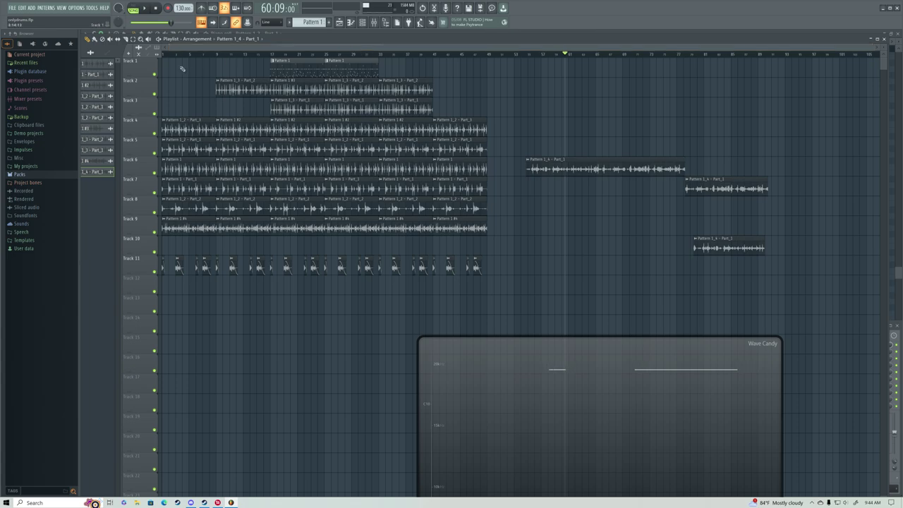
Step: Set the playlist time selection to bars 1 through 48 and move the Wave Candy display to the empty area past bar 49
left_click_drag(164, 56, 491, 63)
key("space")
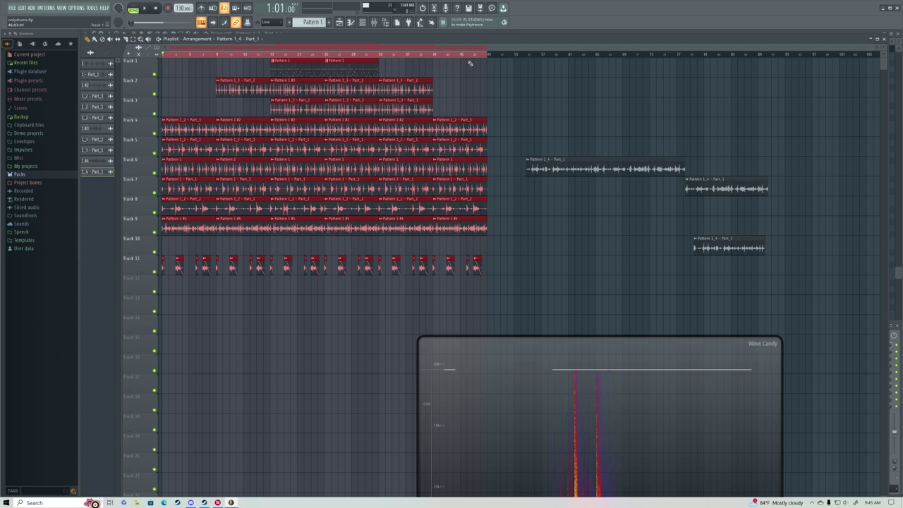
left_click_drag(510, 368, 491, 204)
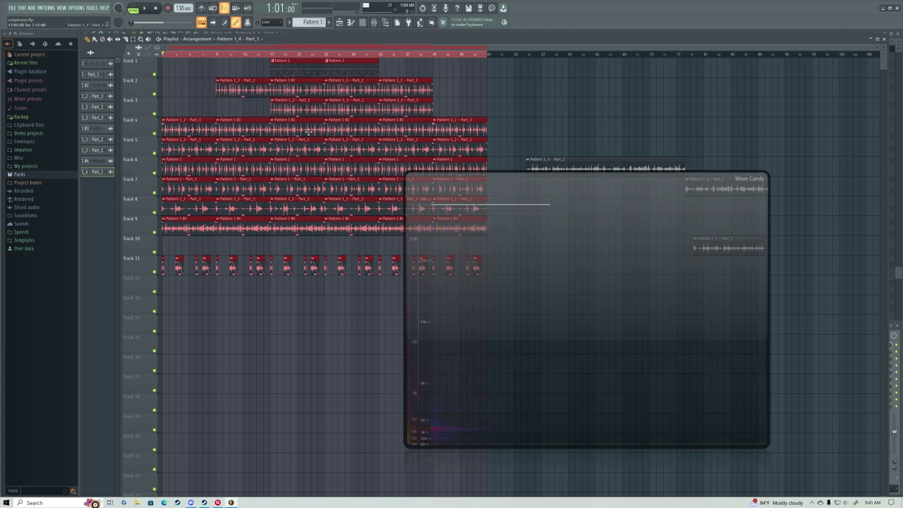
left_click_drag(592, 298, 674, 220)
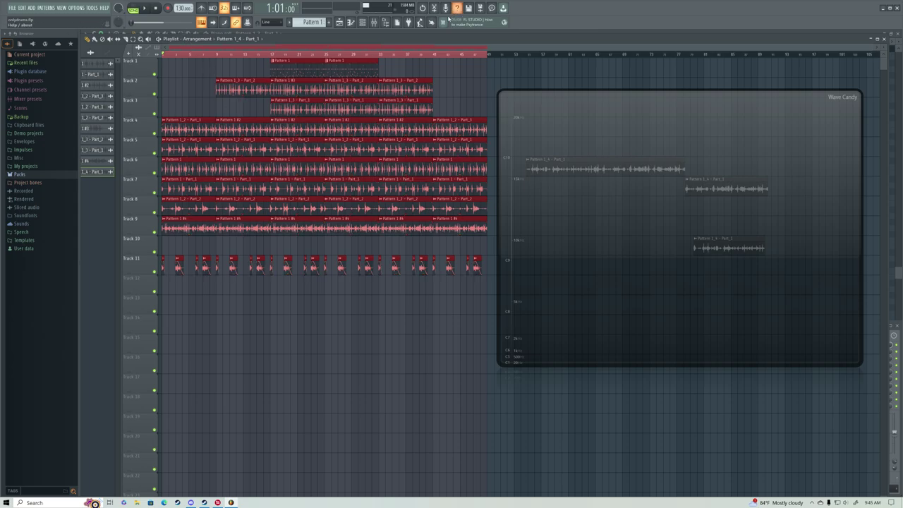
left_click(381, 26)
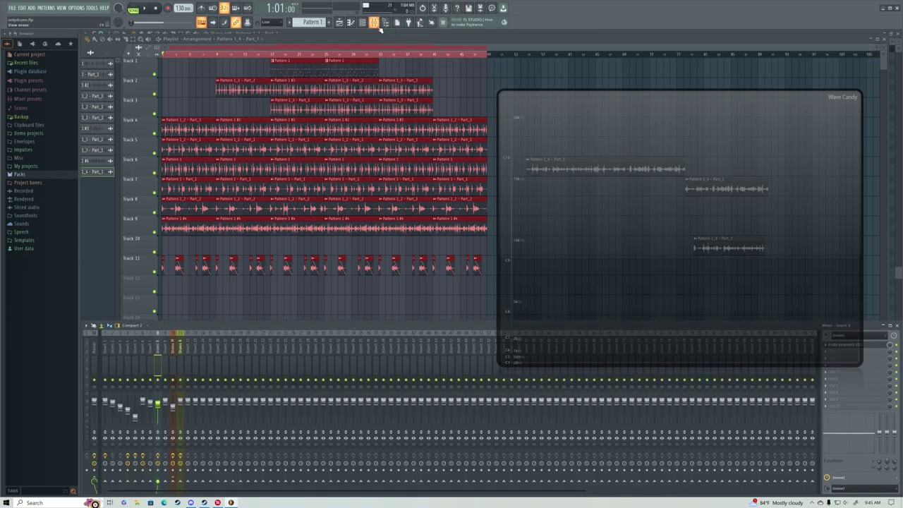
left_click(380, 27)
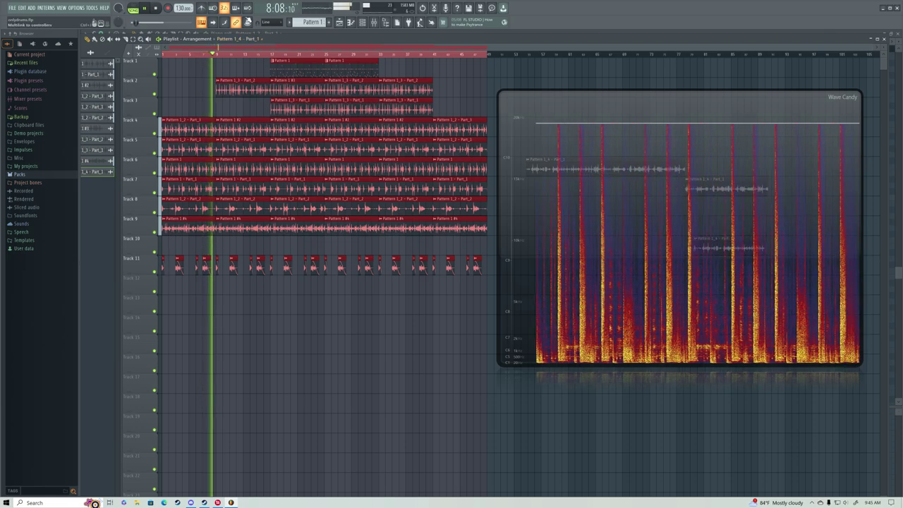
Step: Audition the arrangement while switching Wave Candy between Oscilloscope, Meter and Vectorscope views, then return it to Spectrum
scroll(206, 57, "up", 2)
scroll(207, 56, "up", 2)
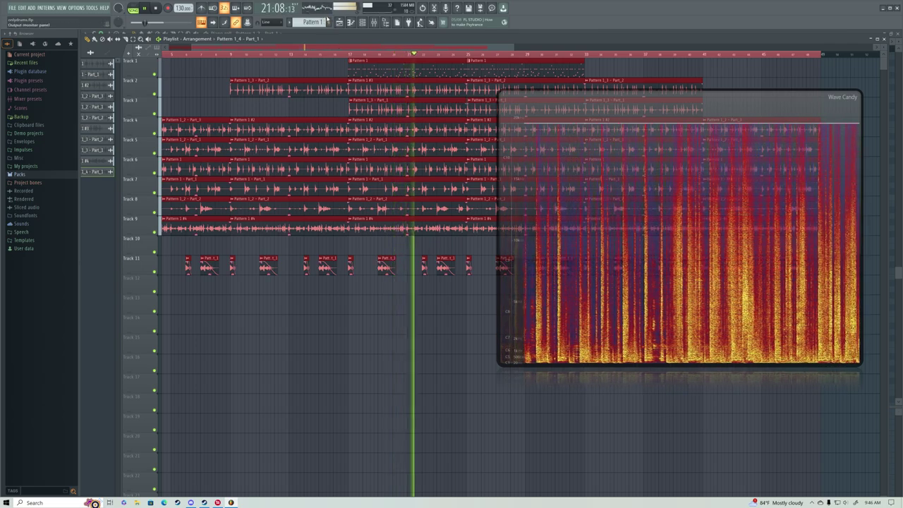
right_click(659, 251)
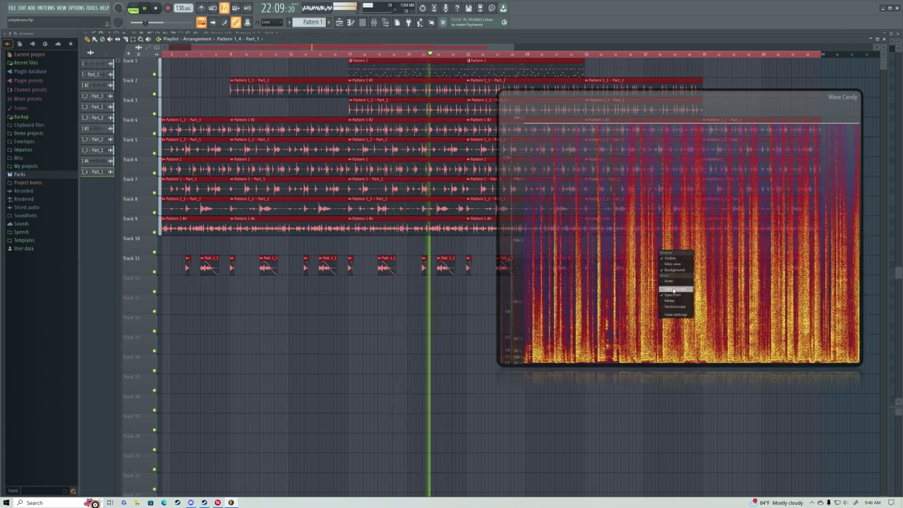
left_click(674, 289)
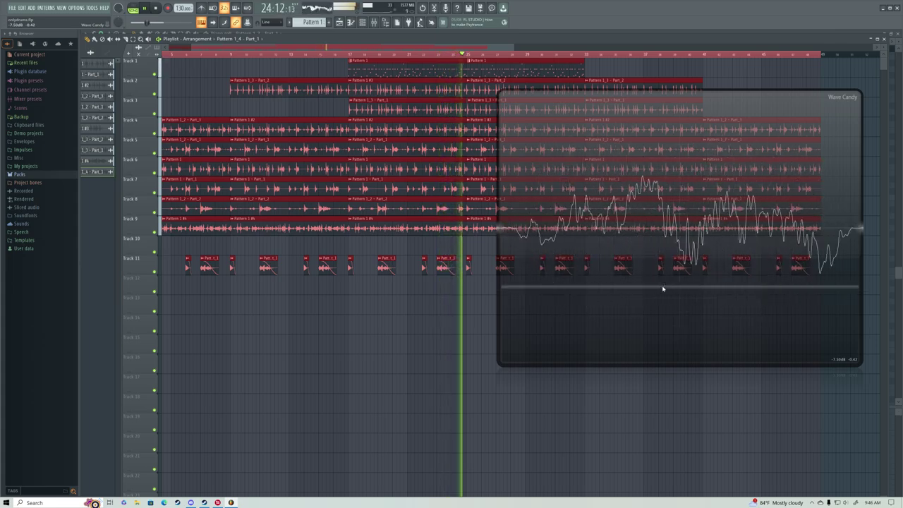
right_click(664, 287)
left_click(677, 337)
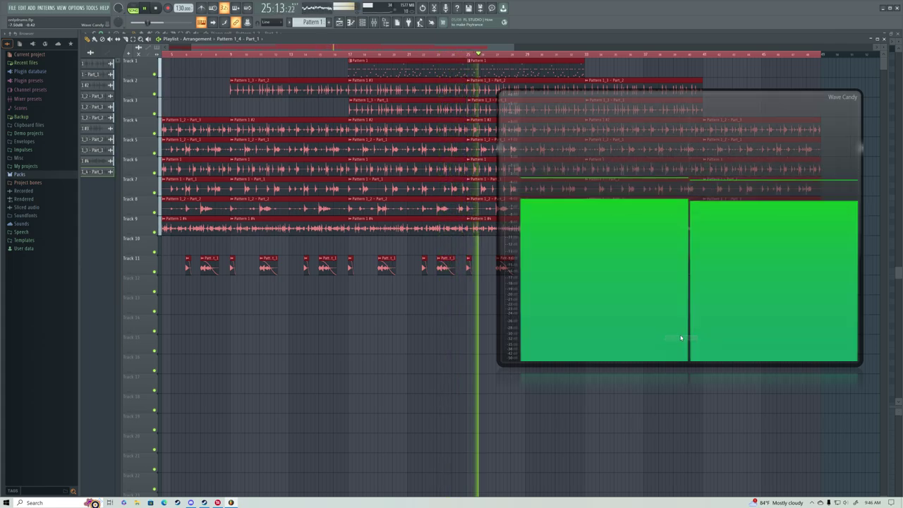
right_click(681, 324)
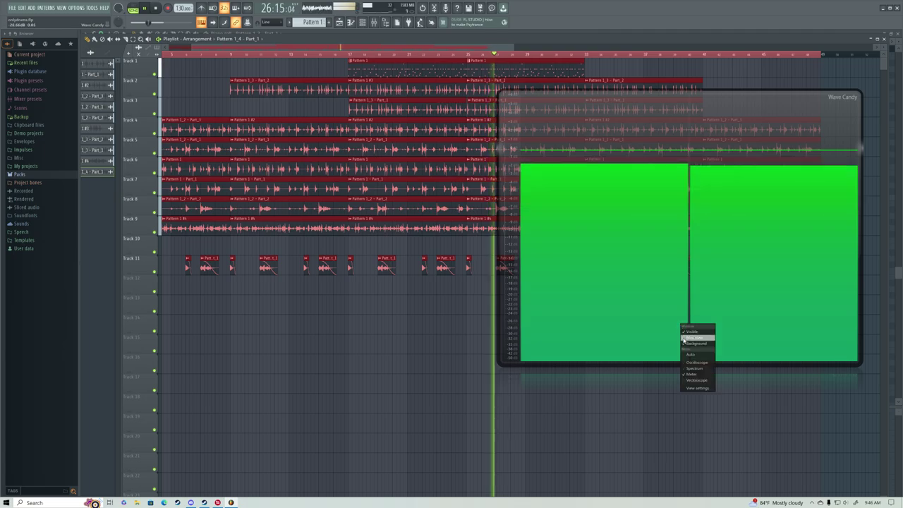
left_click(696, 380)
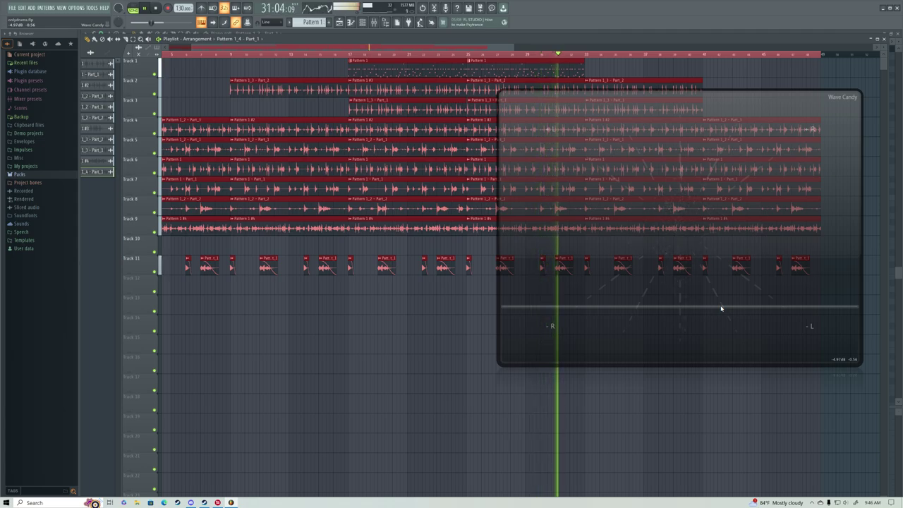
right_click(721, 308)
left_click(743, 345)
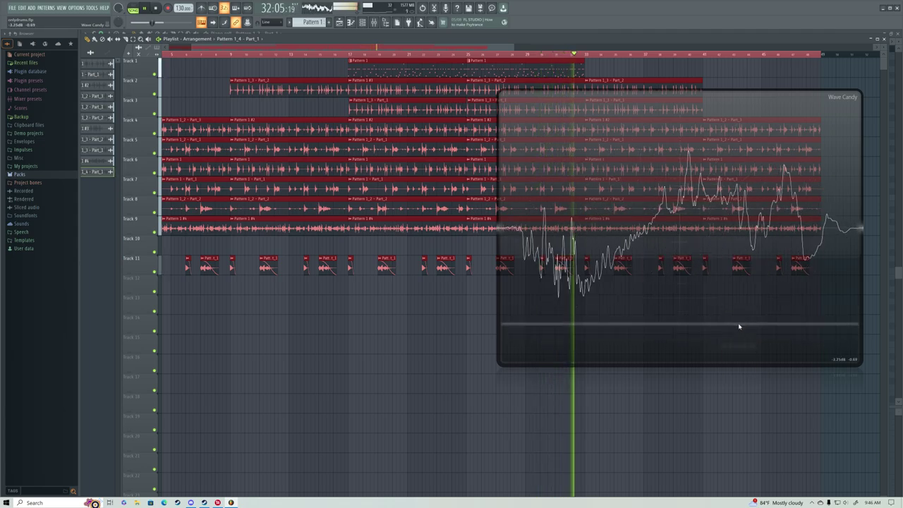
right_click(738, 327)
left_click(752, 370)
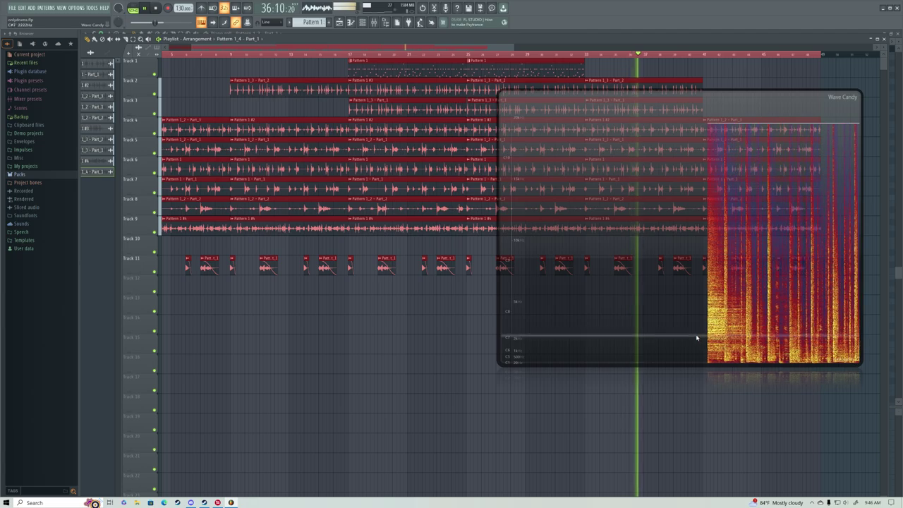
Step: Stop playback, reposition the Wave Candy display over the area from about bar 41 onward, and hide the Playlist
left_click_drag(660, 323, 354, 301)
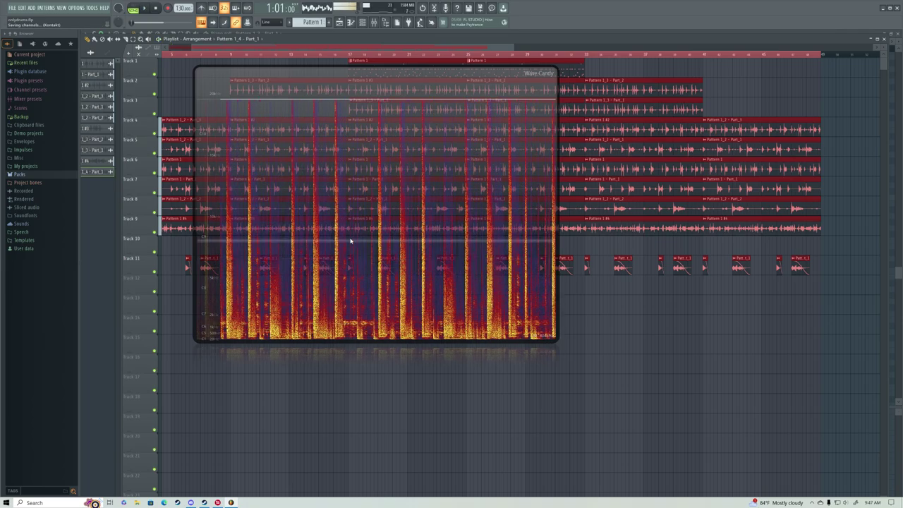
key("space")
left_click_drag(375, 218, 604, 384)
scroll(381, 57, "down", 4)
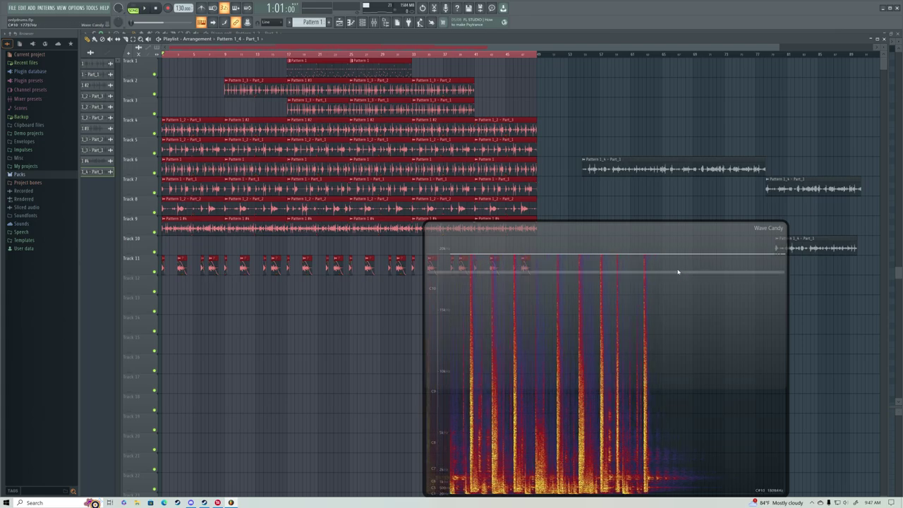
left_click_drag(627, 251, 681, 155)
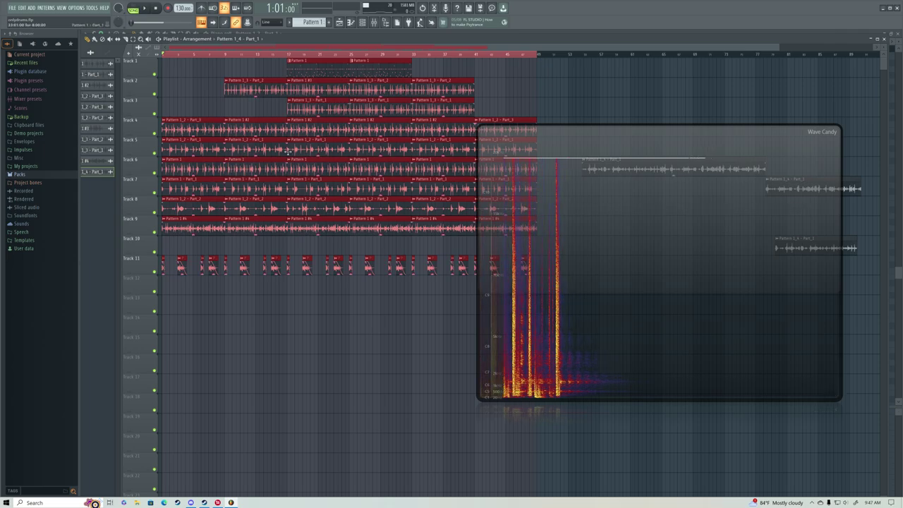
left_click(341, 23)
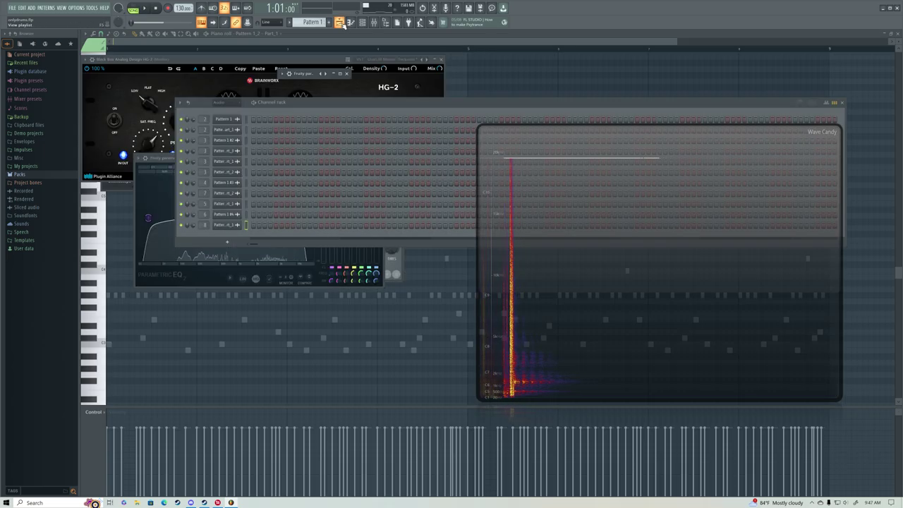